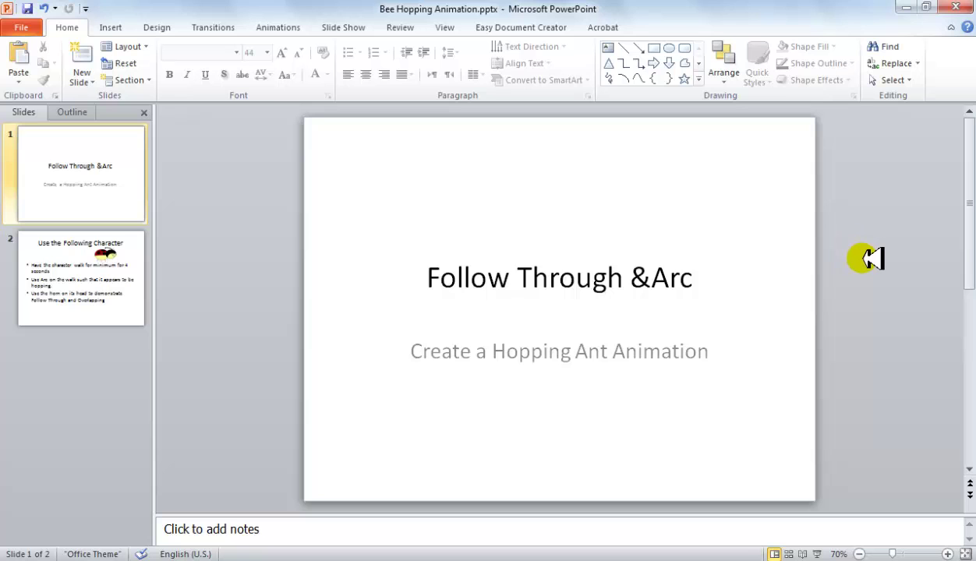
- Review the assignment slide describing the ladybug character, its four-second hopping walk, and the horn's follow-through and overlapping motion
scroll(872, 258, "down", 1)
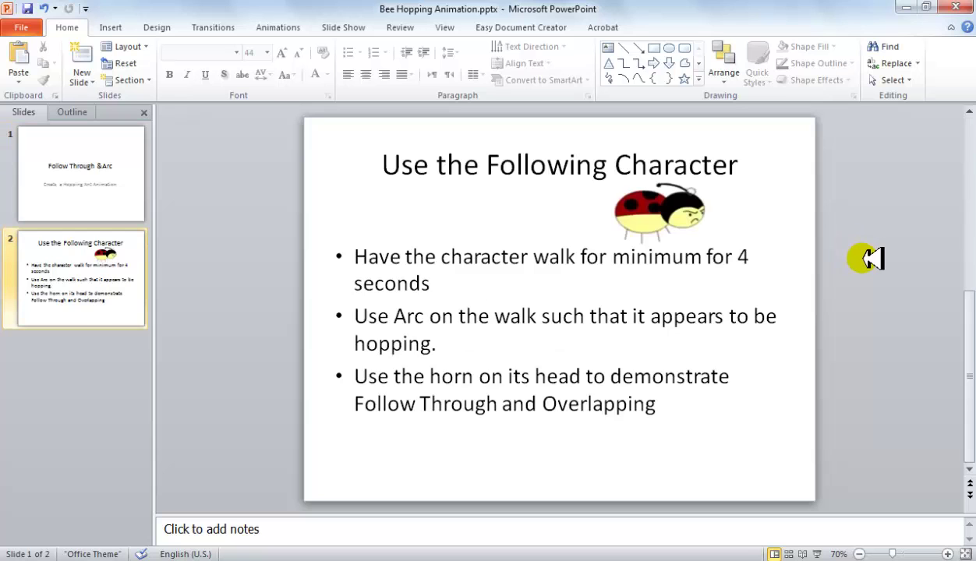
left_click(639, 218)
left_click(851, 218)
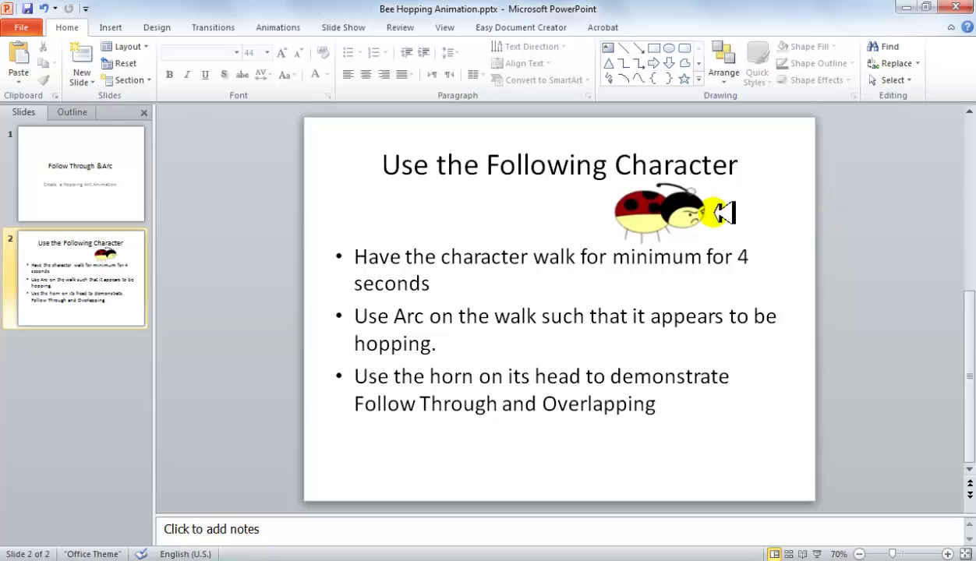
left_click(662, 185)
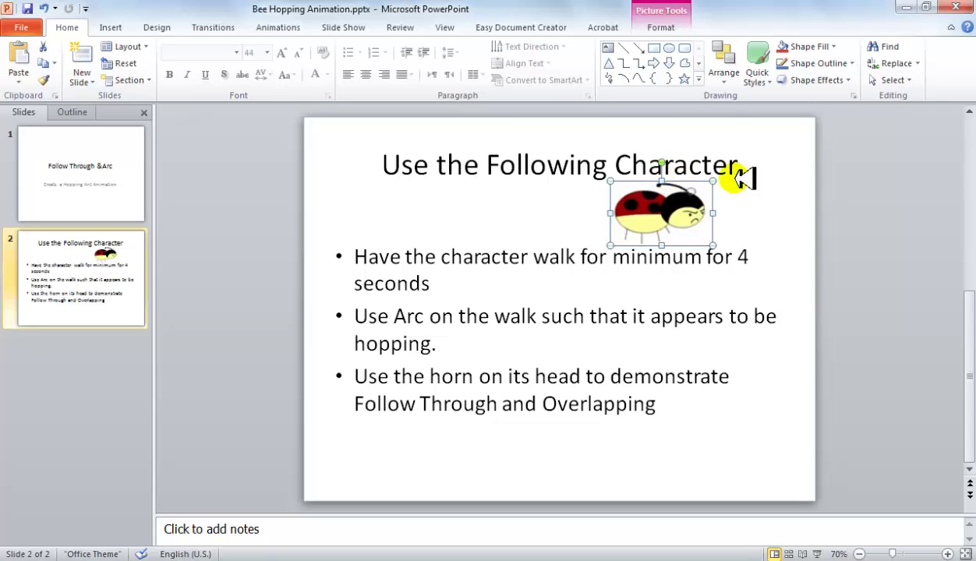
left_click(857, 265)
left_click(624, 214)
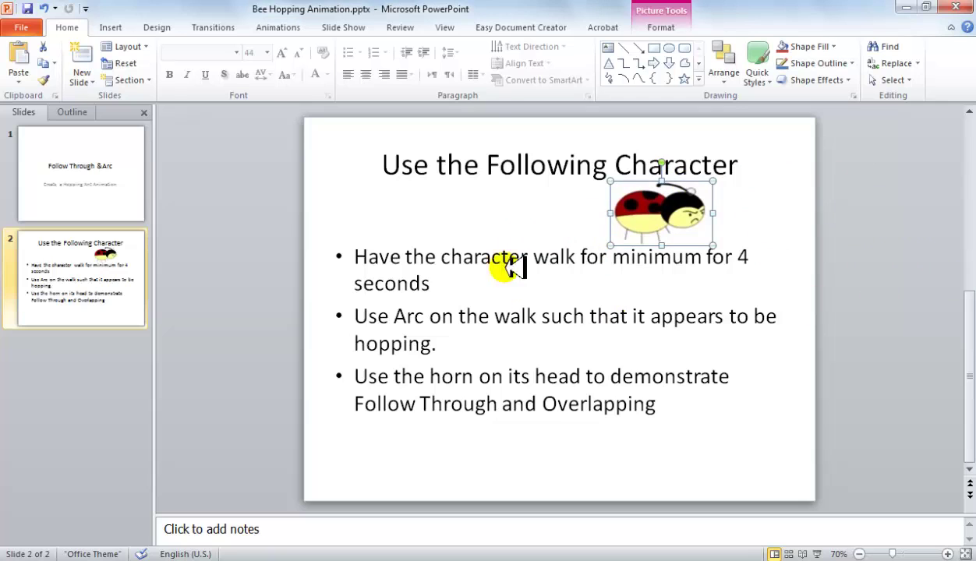
left_click(887, 265)
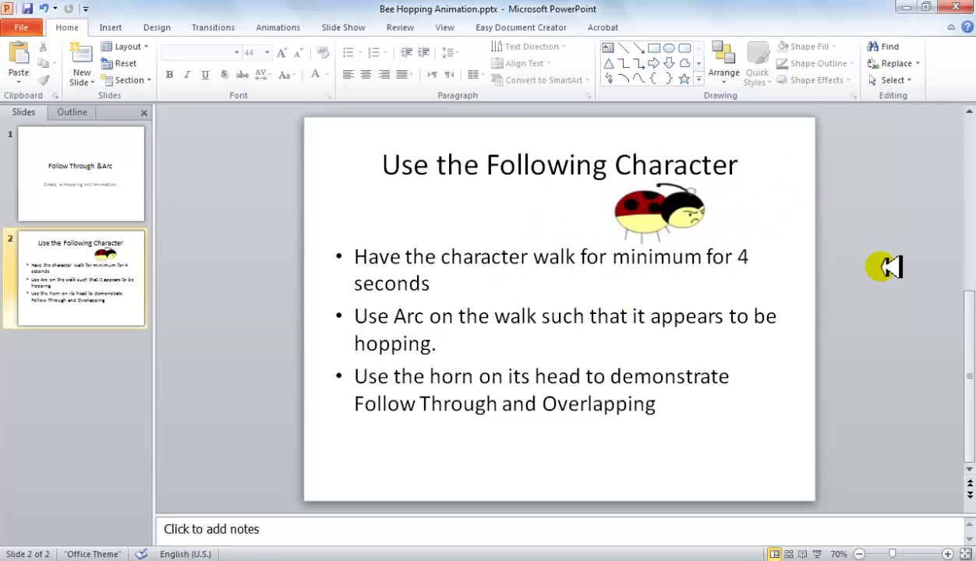
left_click(767, 282)
left_click(865, 255)
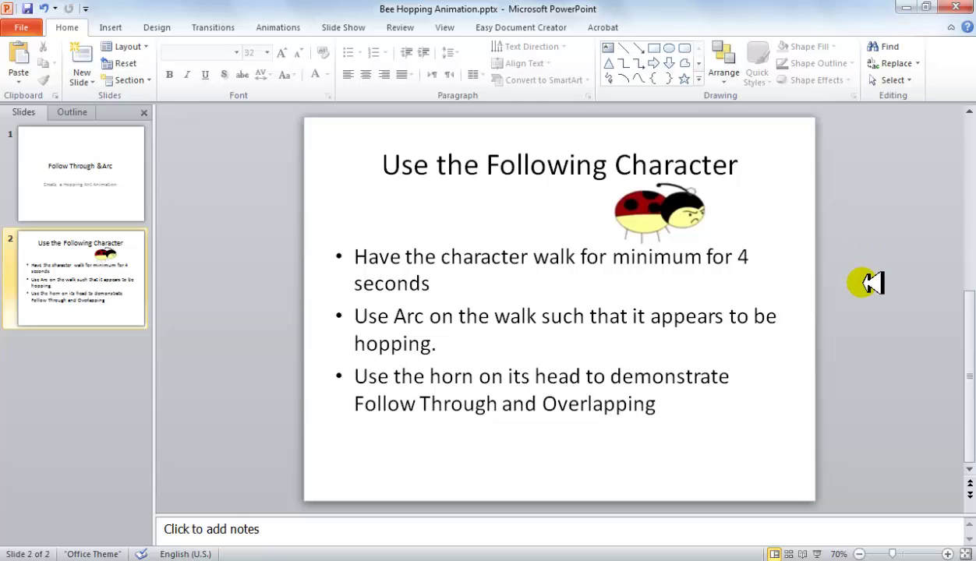
- Close the Bee Hopping Animation presentation without saving the changes
left_click(965, 6)
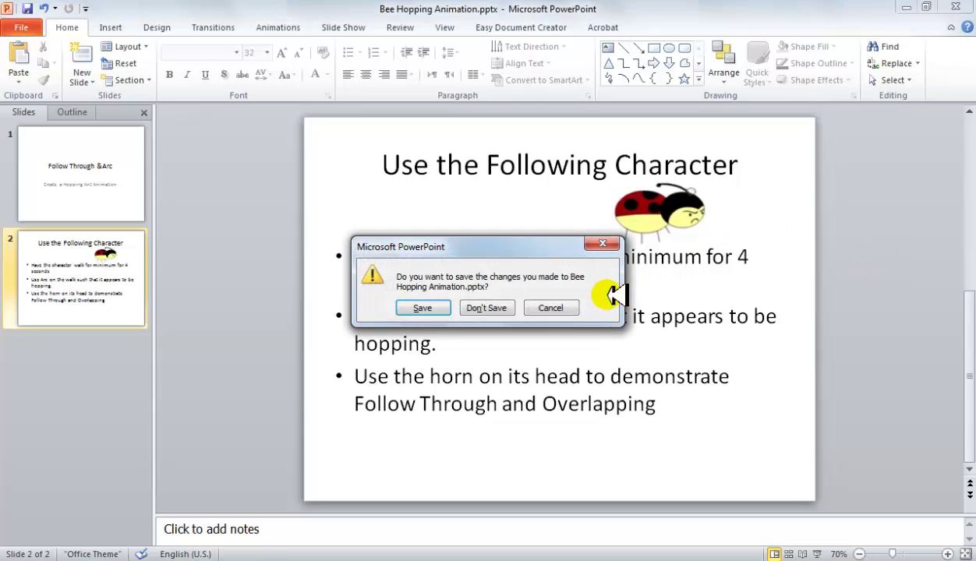
left_click(550, 305)
left_click(661, 186)
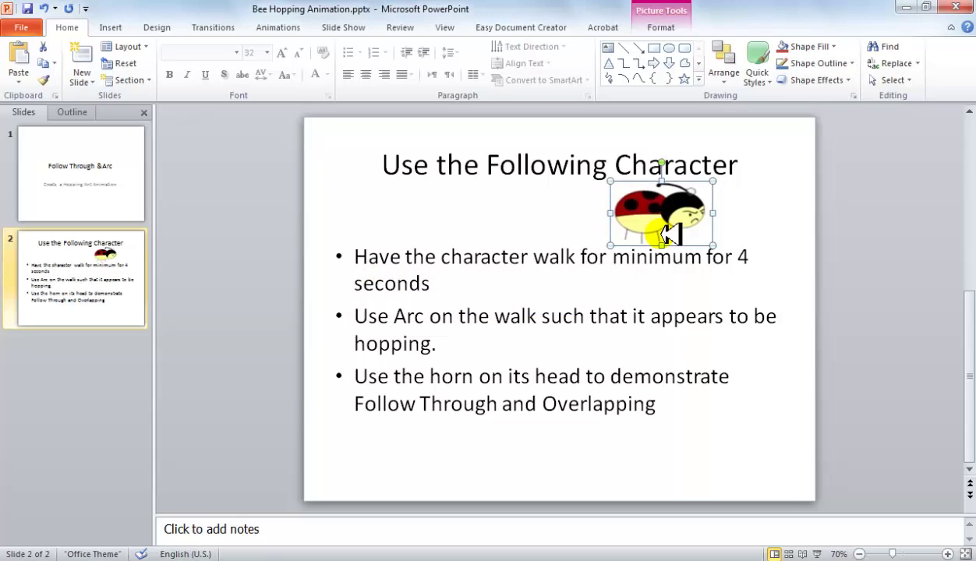
left_click(868, 236)
left_click(965, 6)
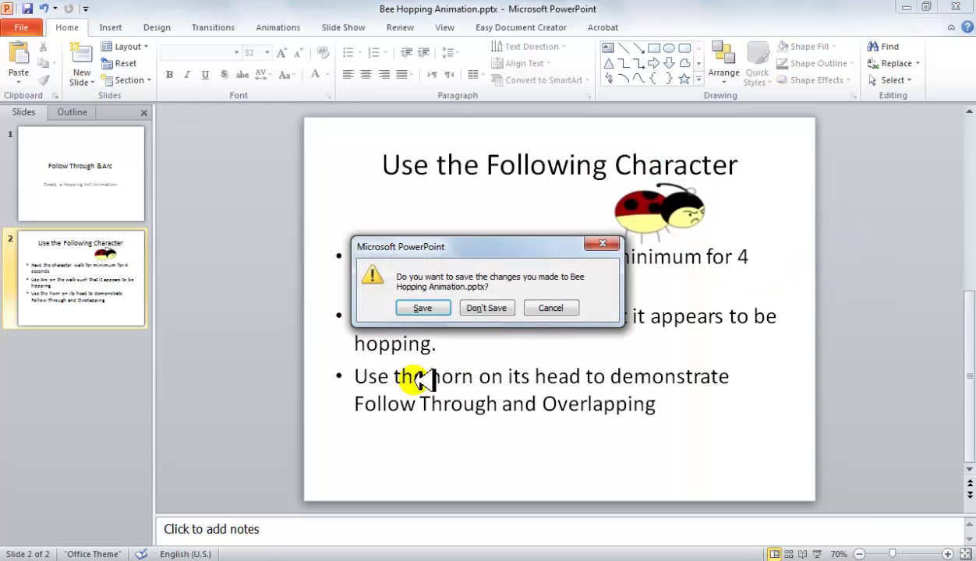
left_click(505, 309)
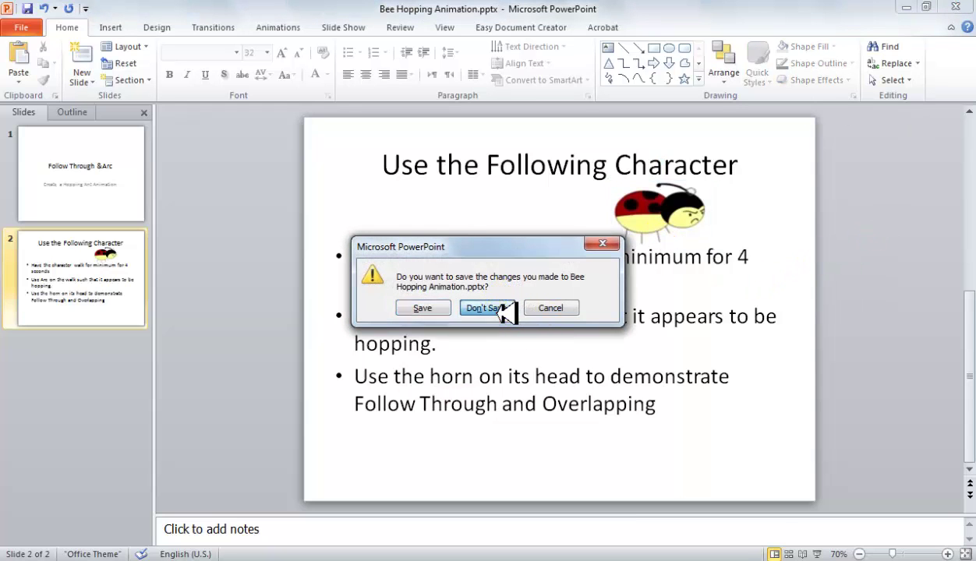
left_click(14, 33)
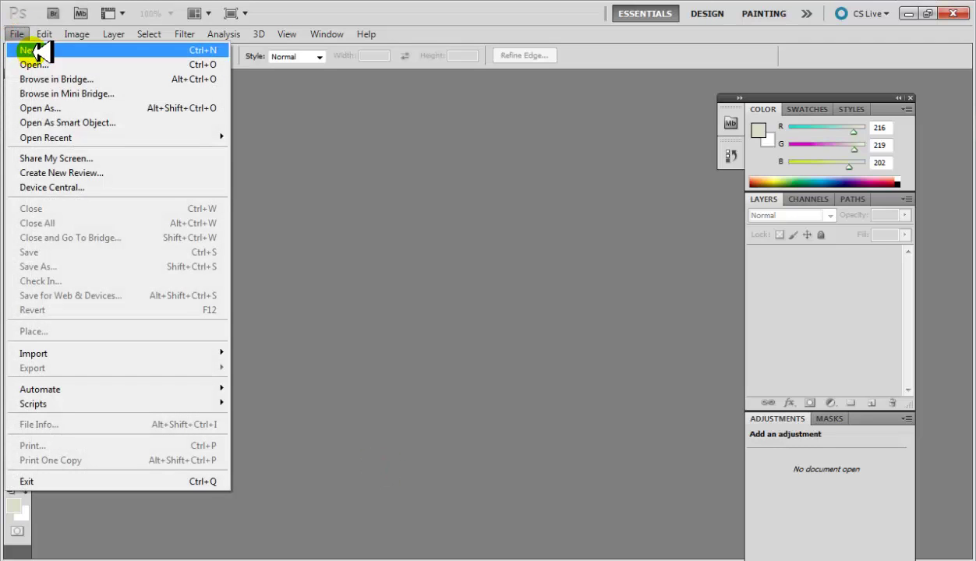
left_click(39, 50)
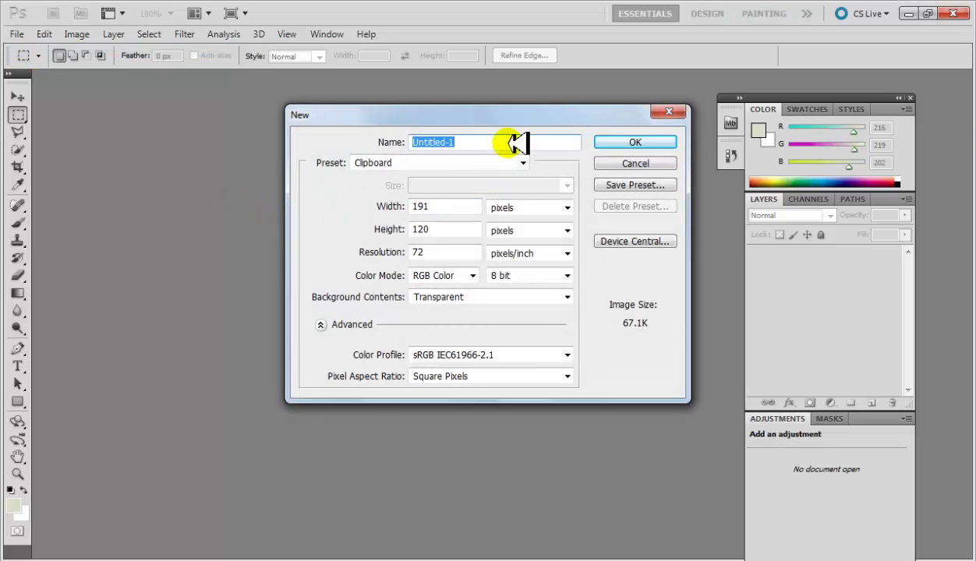
key("Caps_Lock")
type("Hopping")
key("Caps_Lock")
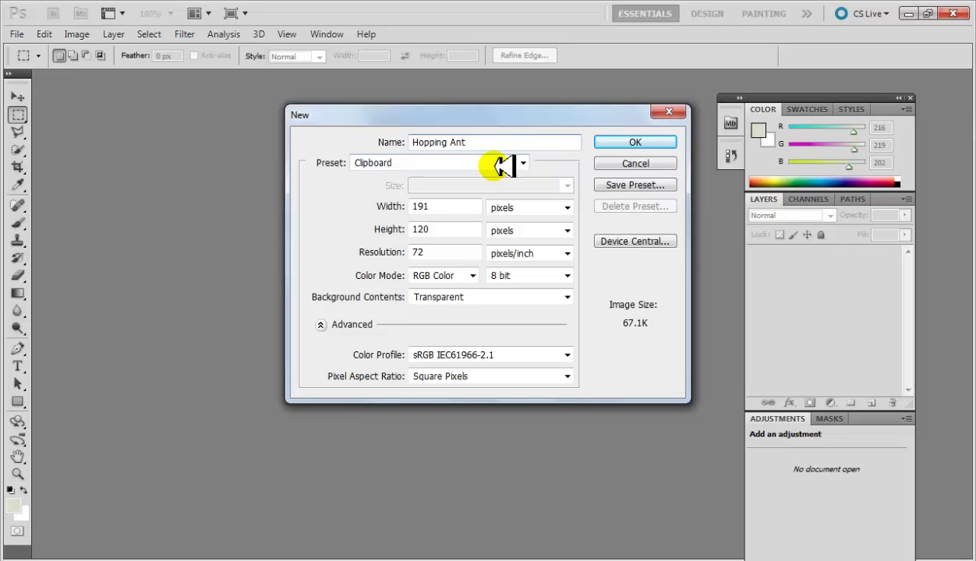
key("Escape")
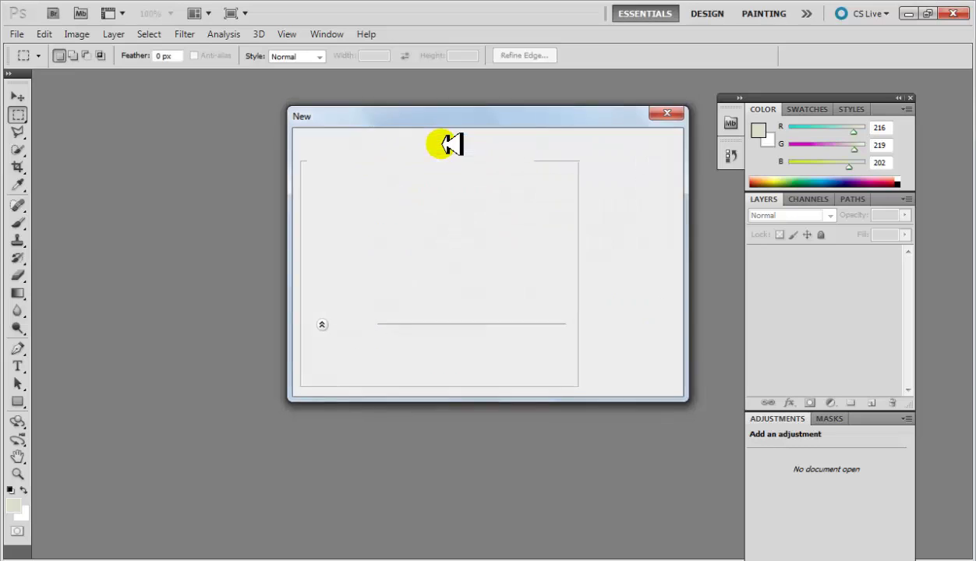
left_click(952, 13)
- Search the installed programs for "flash" and launch Adobe Flash Professional CS5.5
key("super")
type("flash")
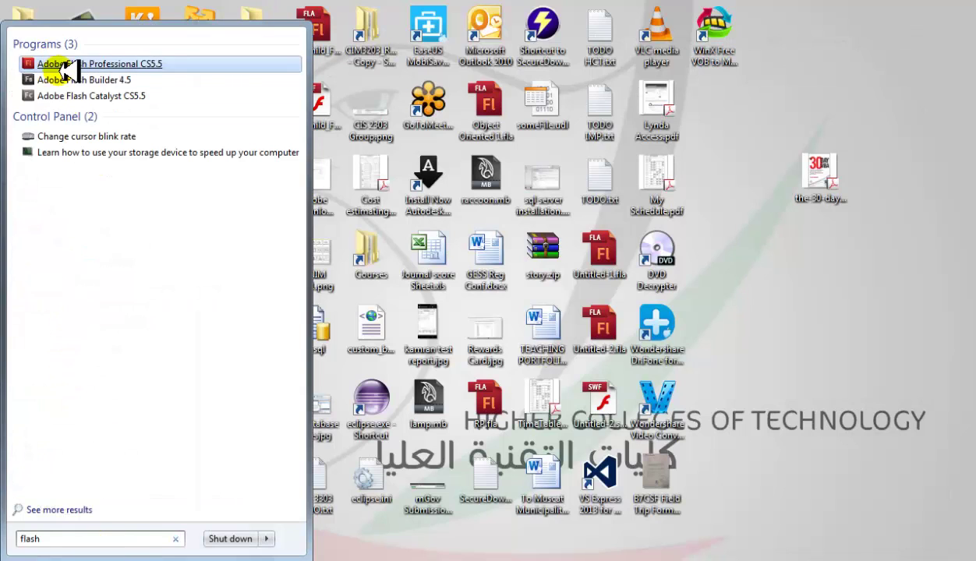
left_click(64, 65)
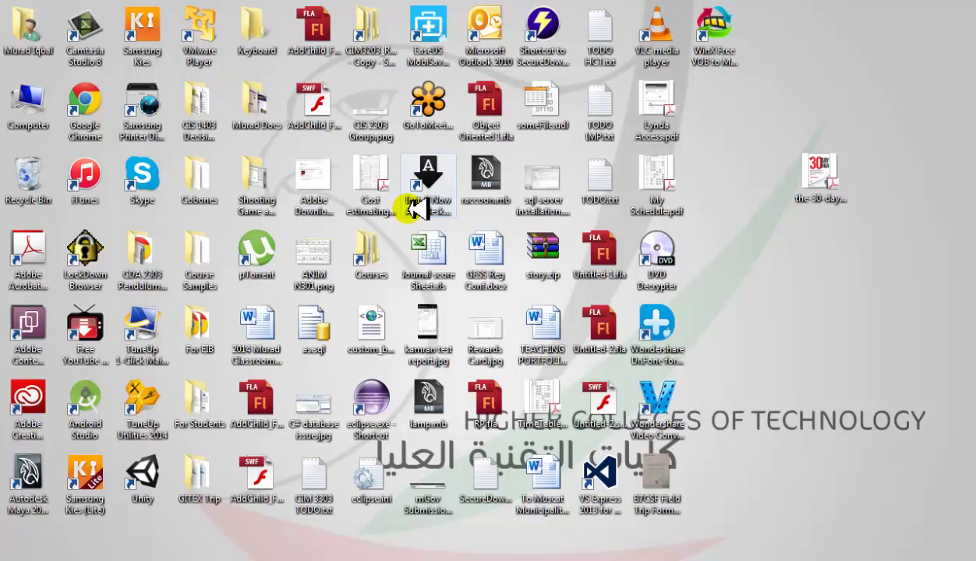
left_click(607, 276)
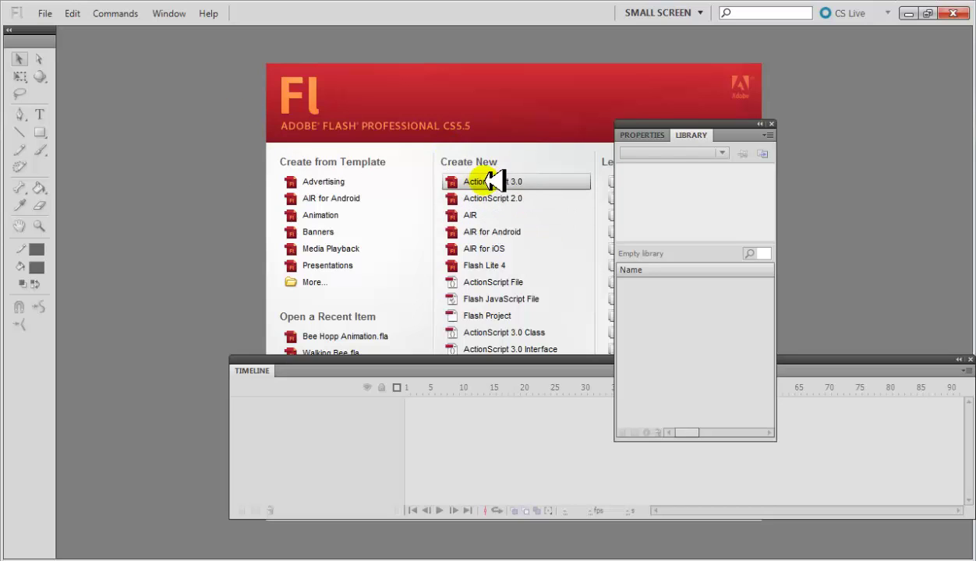
- Create a new ActionScript 3.0 document with the default stage size and frame rate
left_click(51, 13)
key("Escape")
key("ctrl+n")
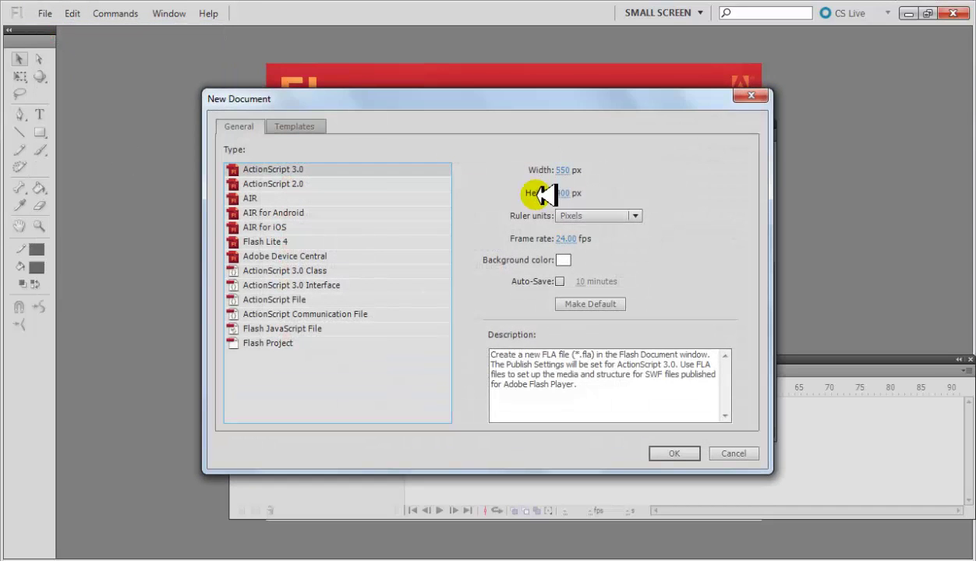
left_click(264, 168)
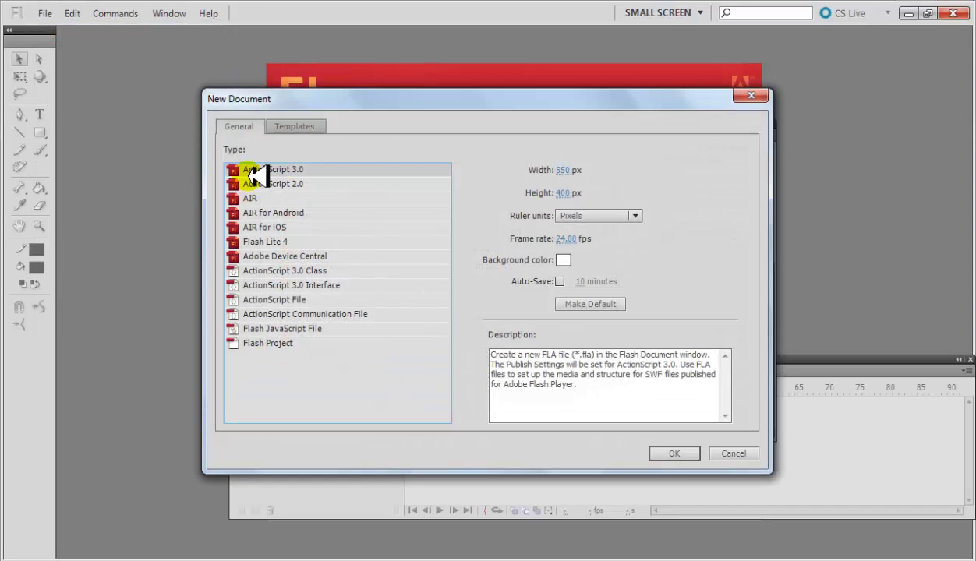
left_click(672, 450)
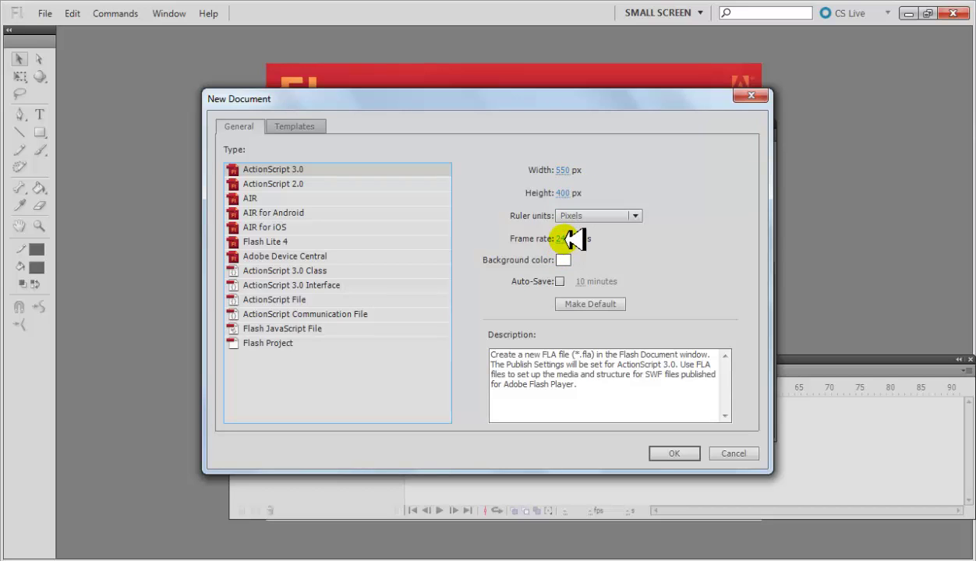
left_click(672, 452)
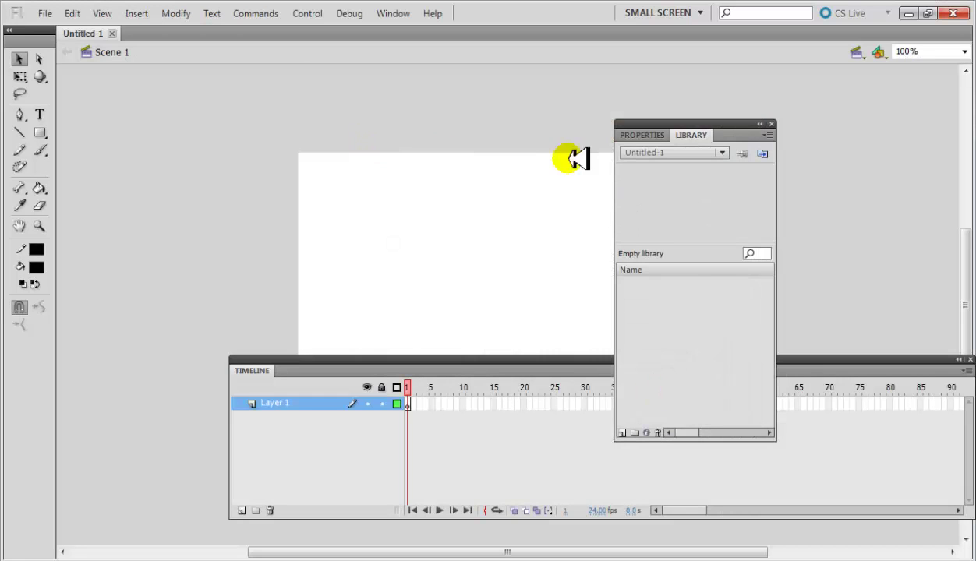
- Try the Animator workspace and move its floating timeline around to uncover the stage
left_click(398, 12)
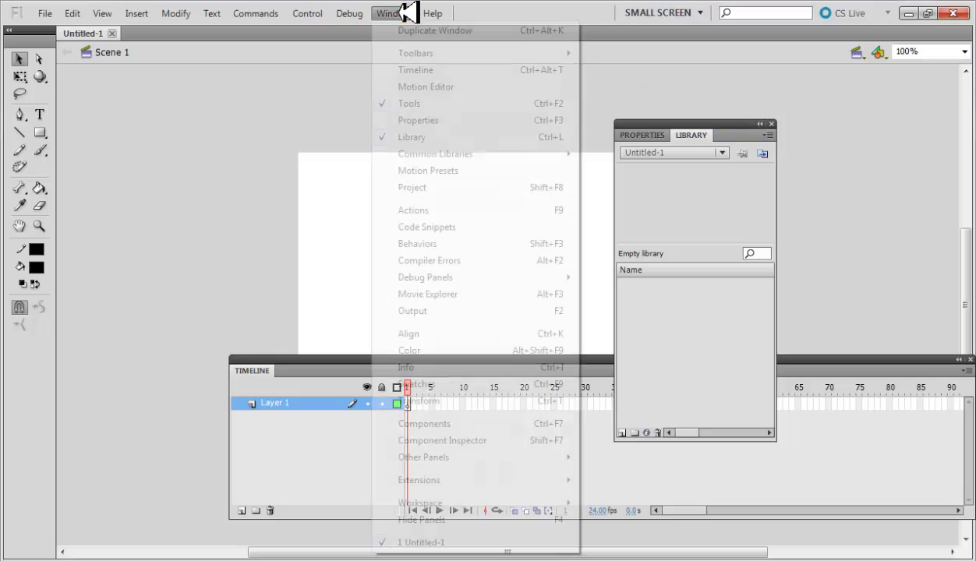
mouse_move(495, 502)
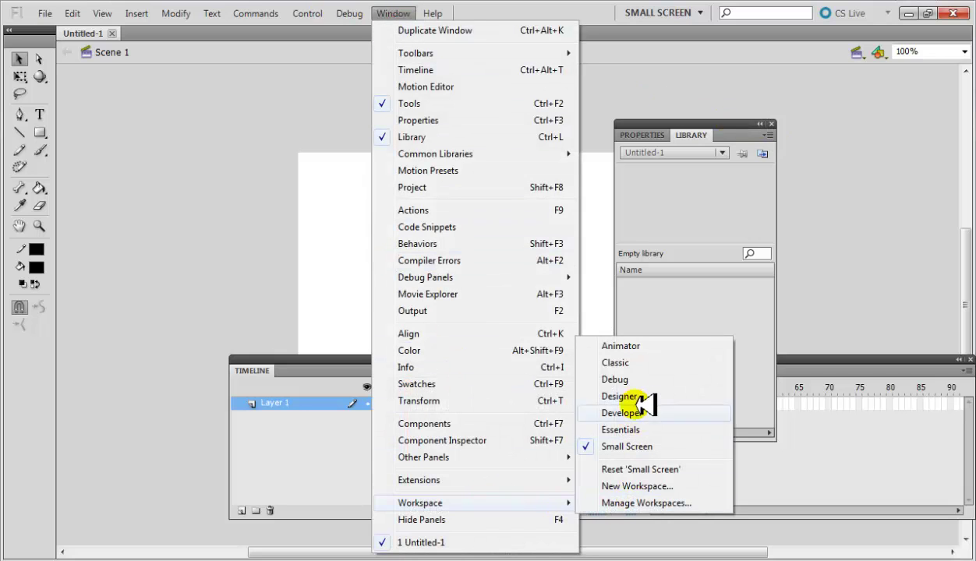
left_click(647, 346)
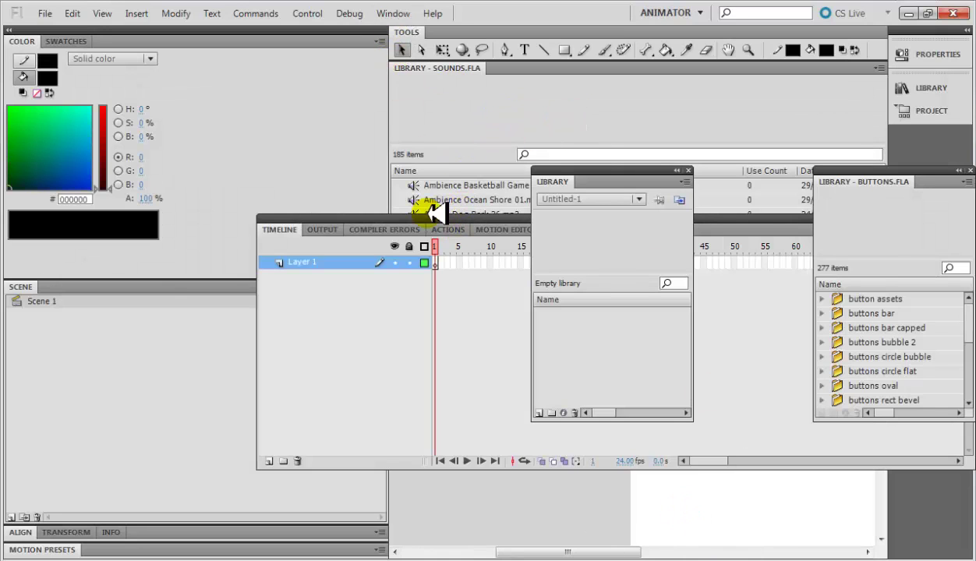
left_click_drag(433, 219, 109, 48)
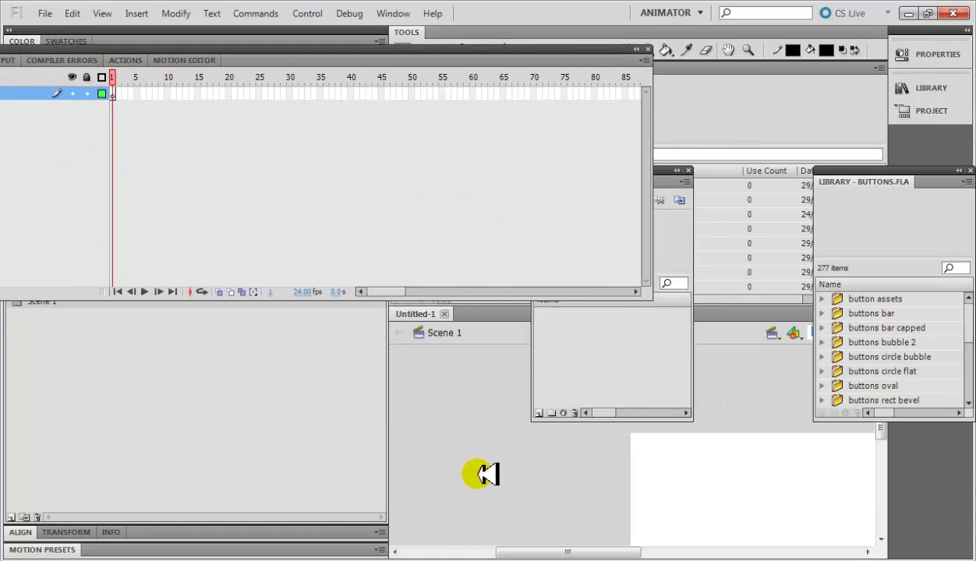
left_click_drag(556, 551, 612, 553)
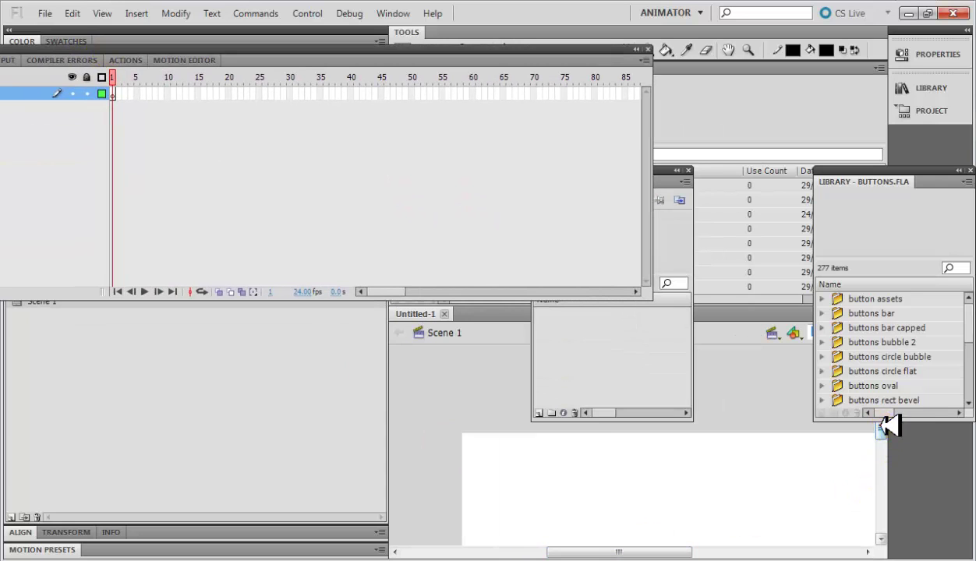
left_click_drag(880, 431, 881, 450)
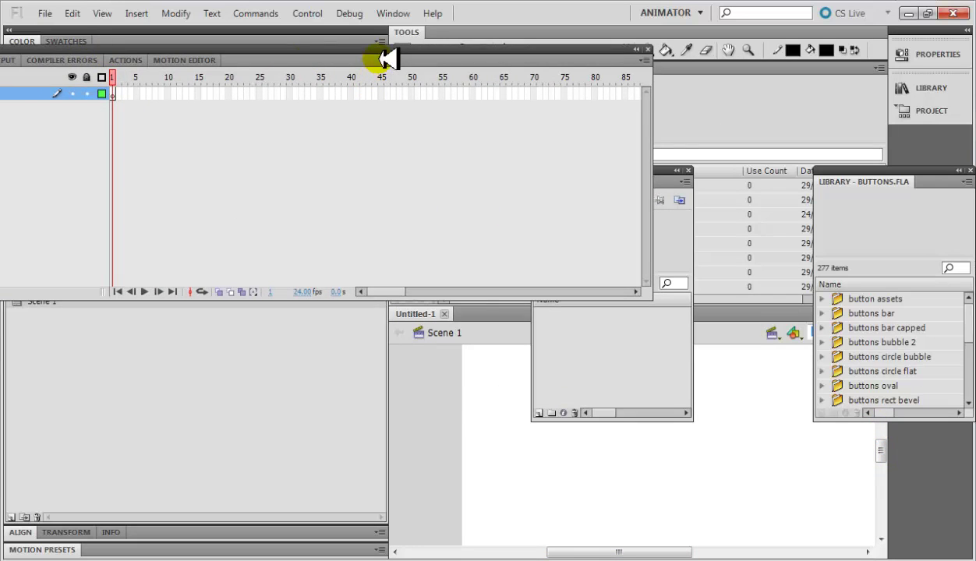
left_click_drag(381, 57, 616, 297)
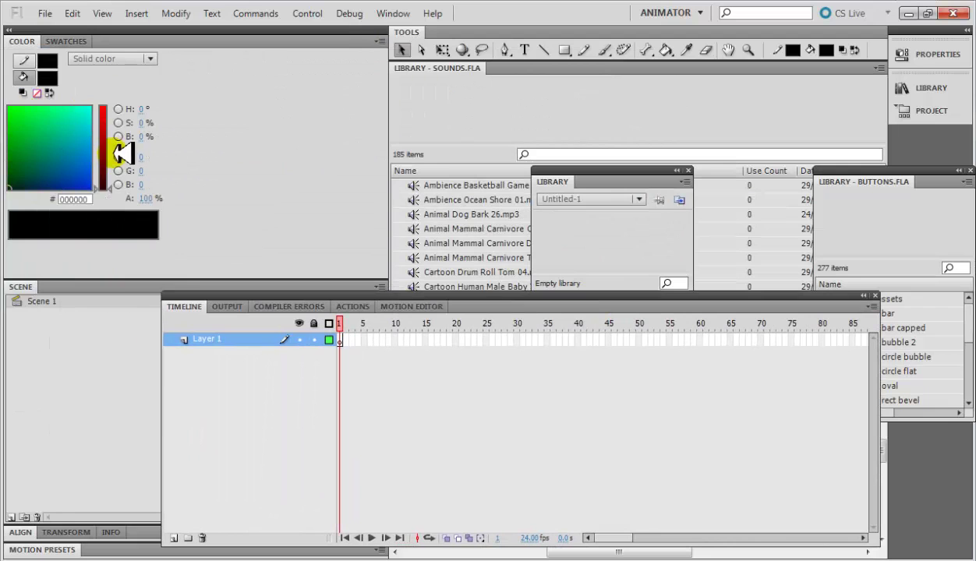
- Switch back to the Small Screen workspace
left_click(399, 13)
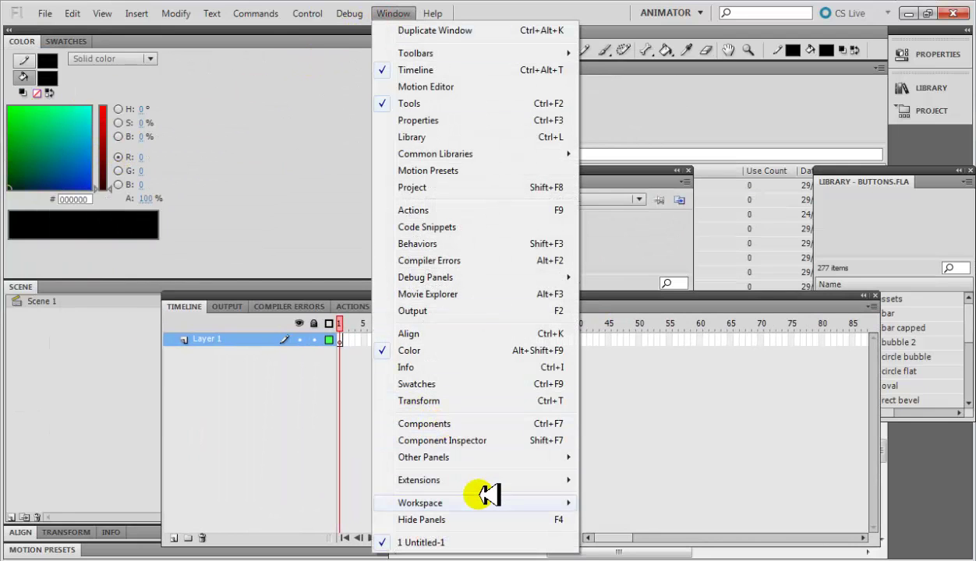
mouse_move(491, 499)
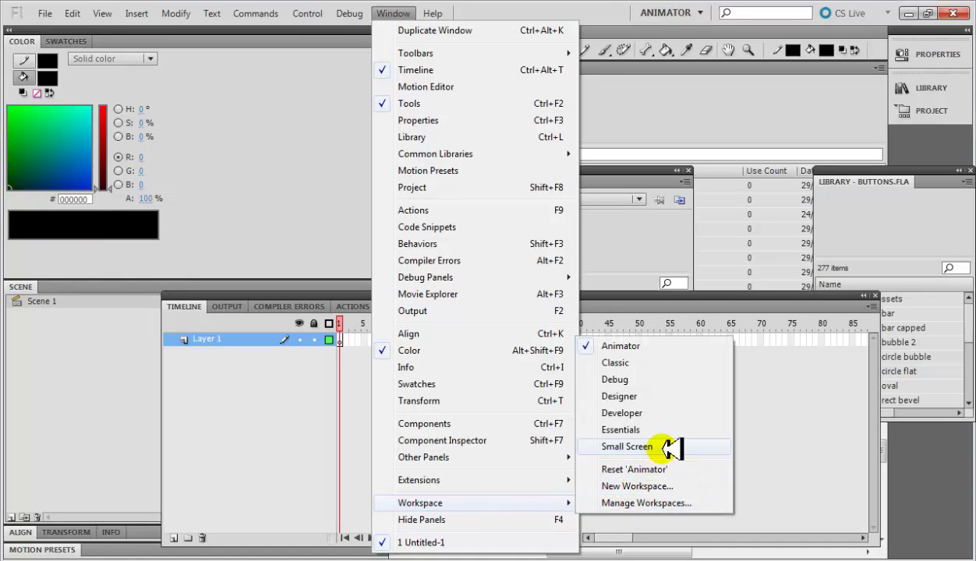
left_click(628, 446)
- Move the floating library and timeline panels away from the centre of the stage and show the document properties
left_click_drag(639, 550, 587, 550)
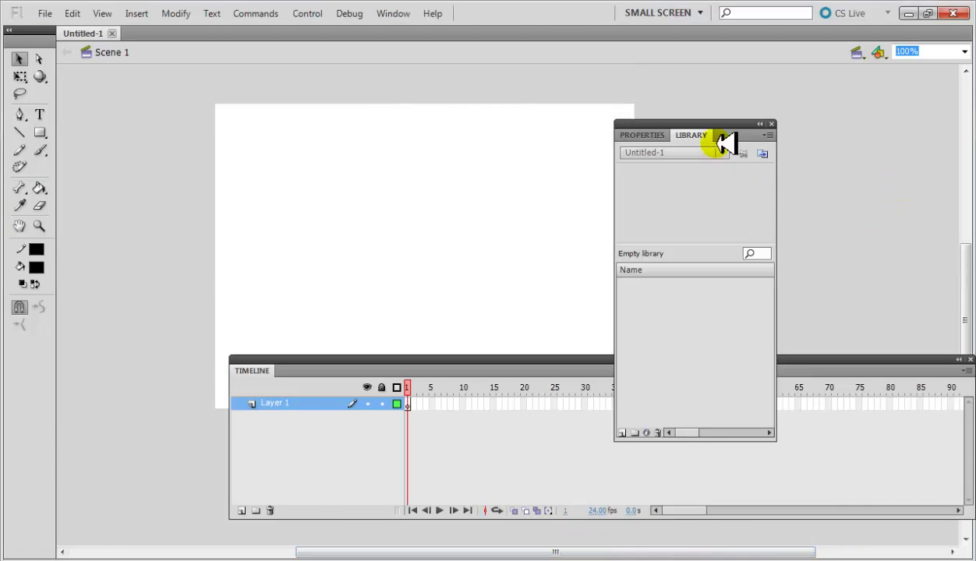
left_click_drag(725, 127, 844, 99)
left_click(764, 106)
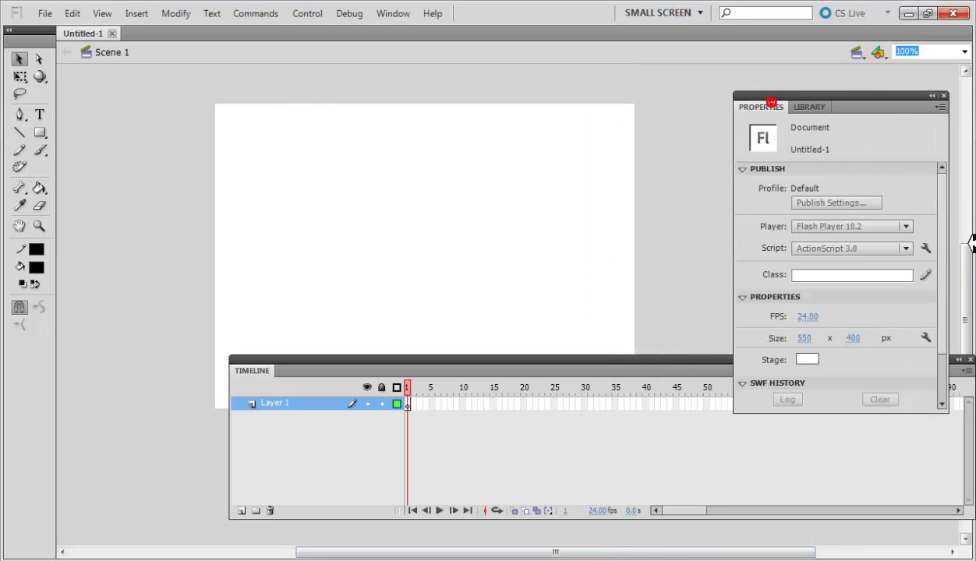
left_click_drag(967, 261, 967, 267)
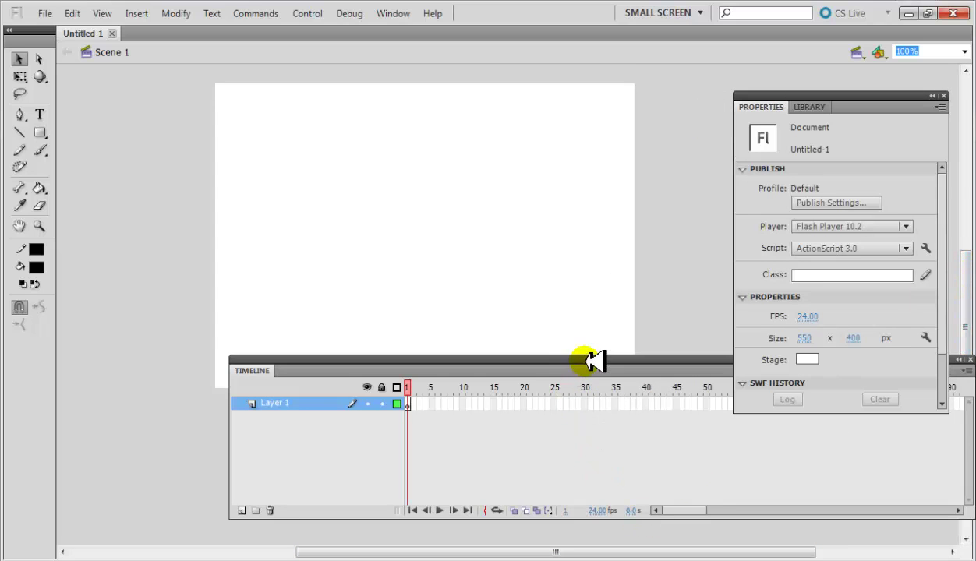
left_click_drag(592, 359, 472, 381)
mouse_move(965, 291)
left_mouse_down()
mouse_move(965, 322)
mouse_move(959, 278)
left_mouse_up()
- Import the Walking Ant.png image from the Class Samples folder into the document's library
left_click(45, 14)
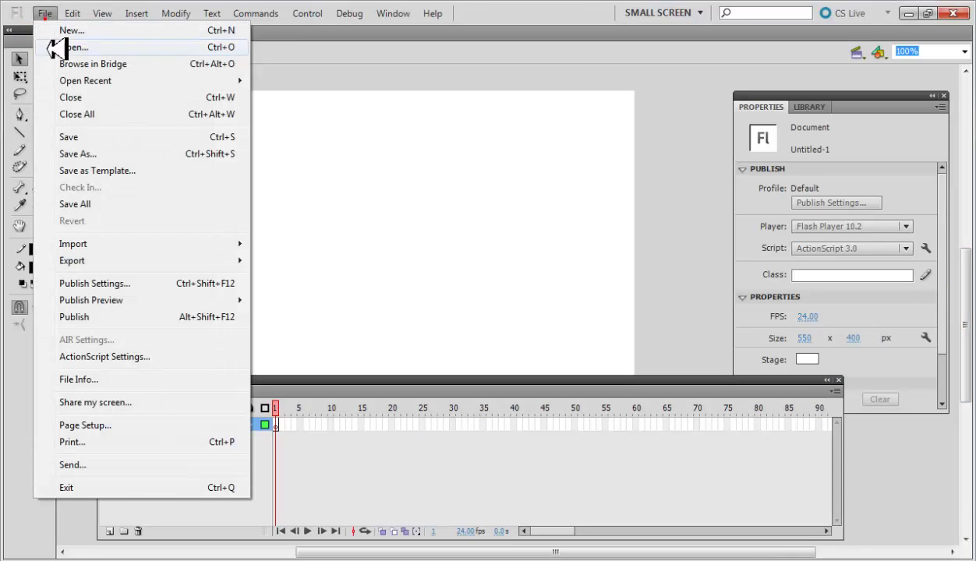
mouse_move(91, 80)
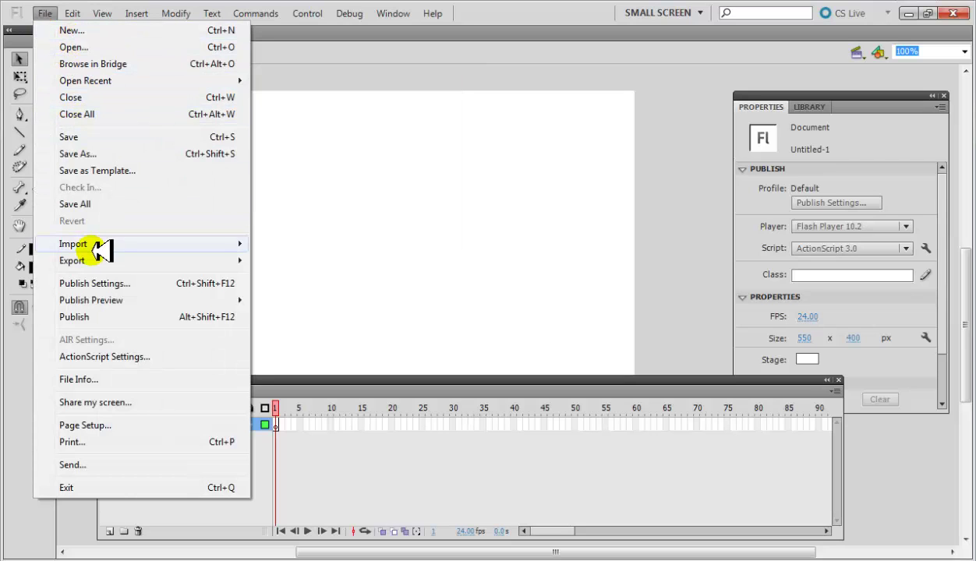
mouse_move(97, 246)
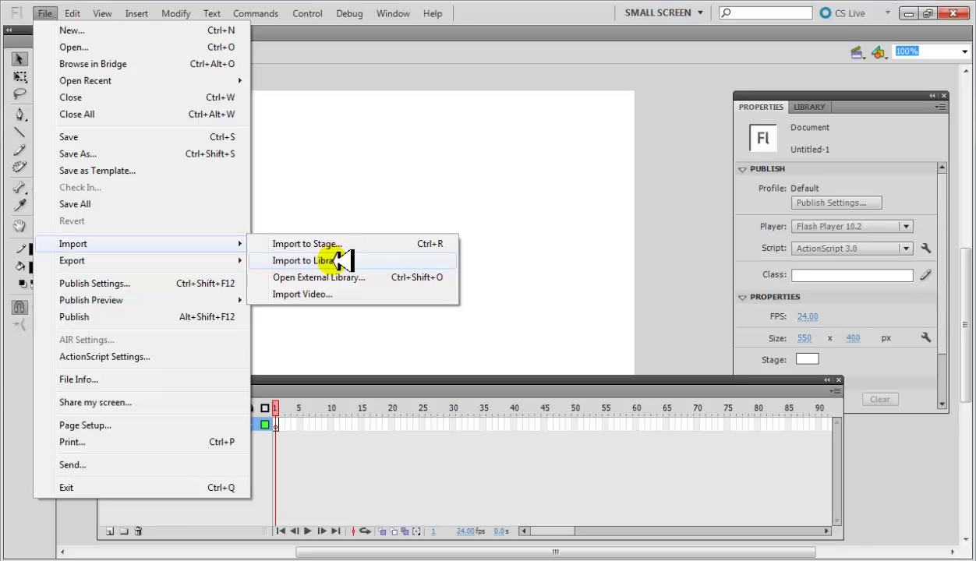
left_click(337, 261)
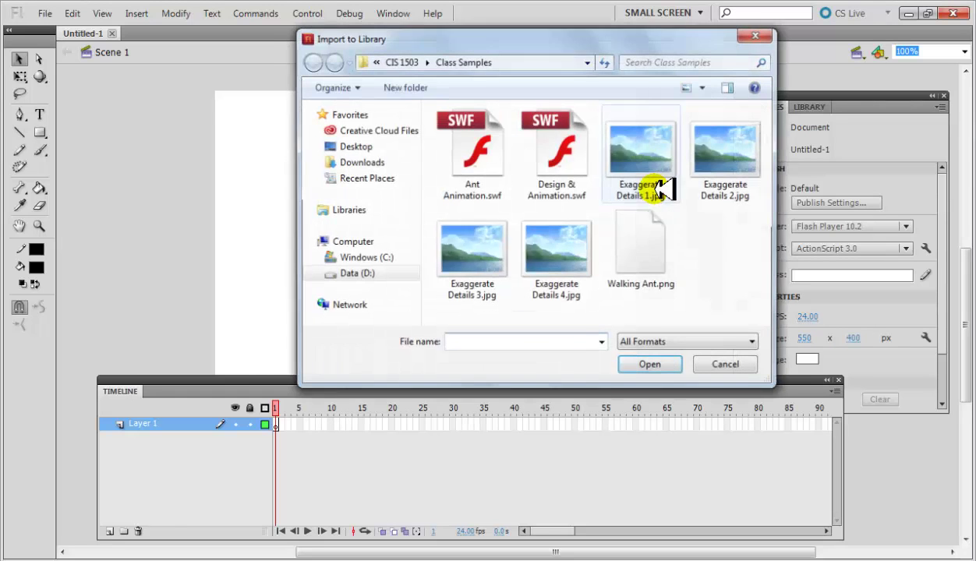
left_click(657, 257)
double_click(657, 257)
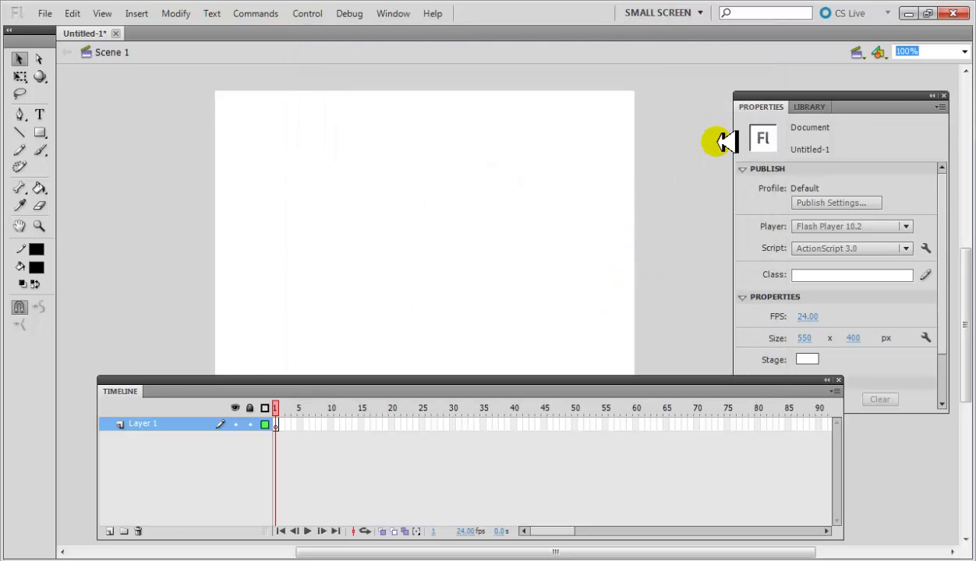
- Place the imported ant symbol from the library on frame 1 of Layer 1, overlapping the stage's right edge
left_click(799, 106)
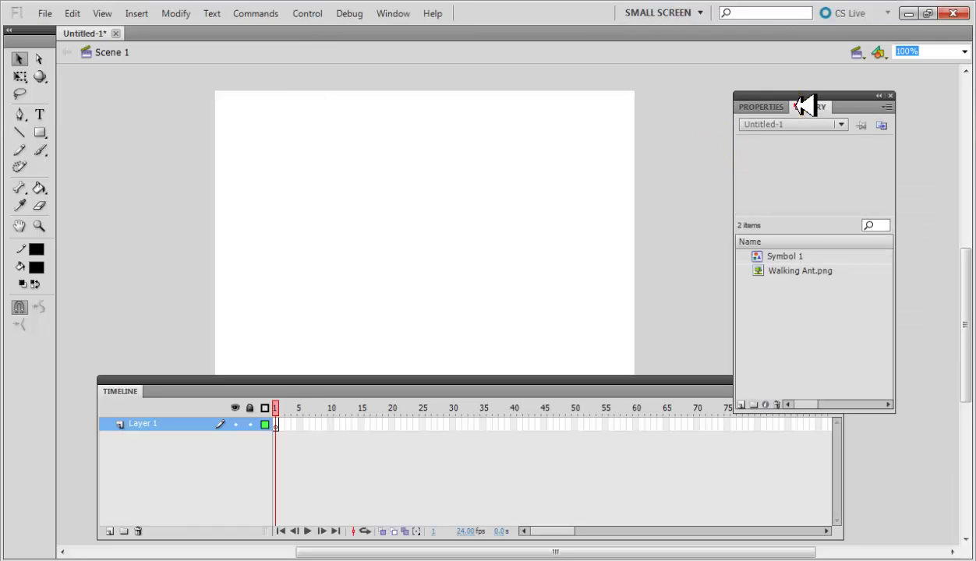
left_click(791, 259)
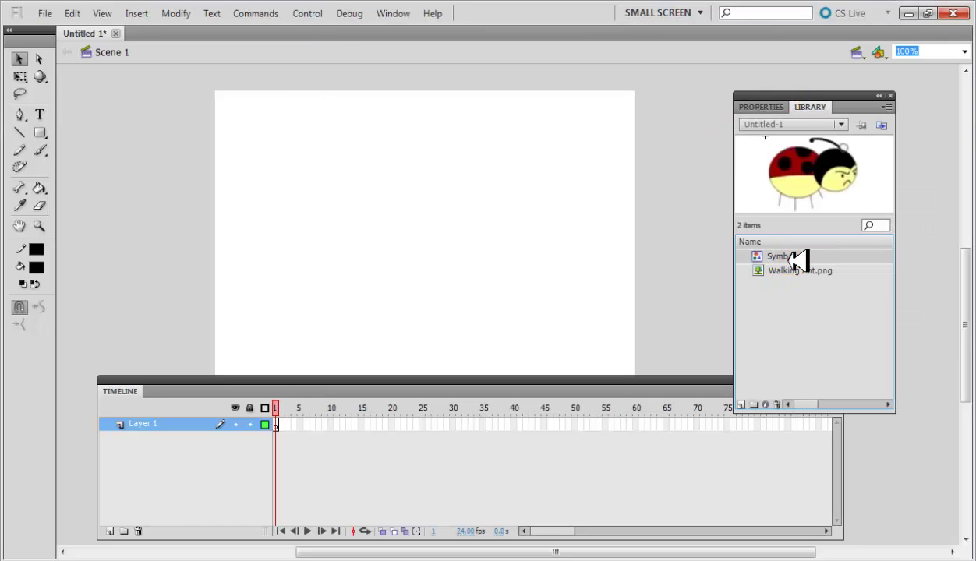
left_click(275, 425)
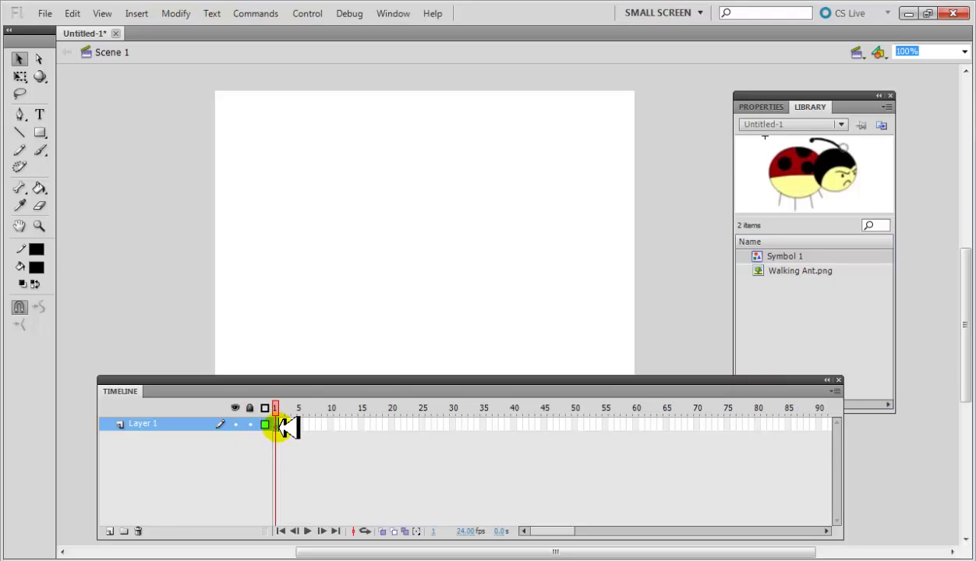
left_click(276, 425)
left_click(276, 425)
left_click(350, 425)
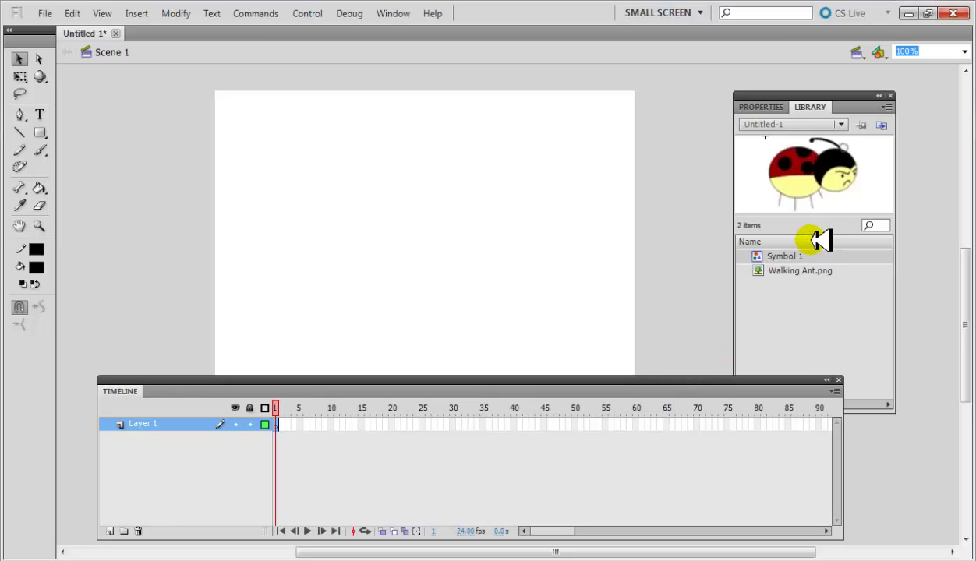
left_click_drag(815, 250, 634, 195)
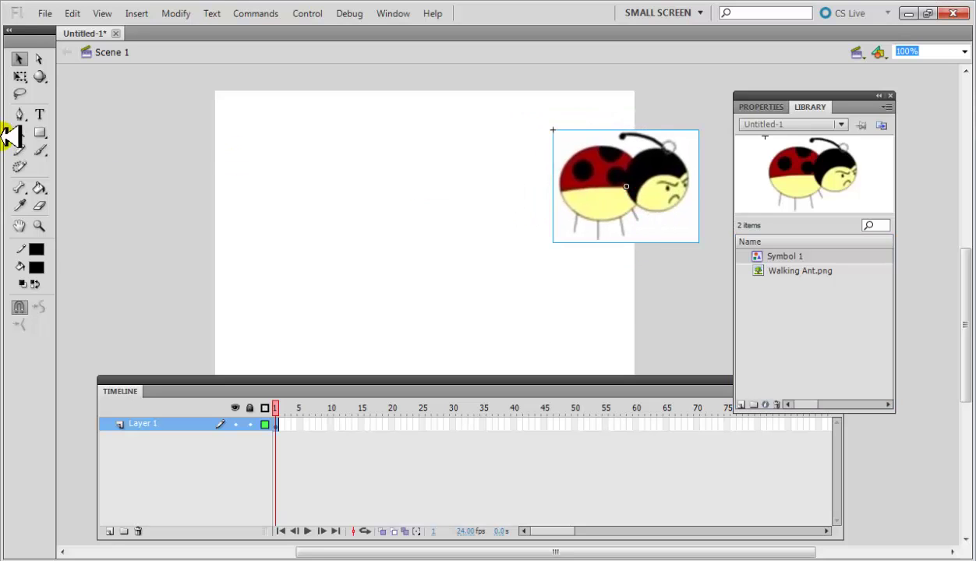
left_click(43, 134)
left_click(43, 134)
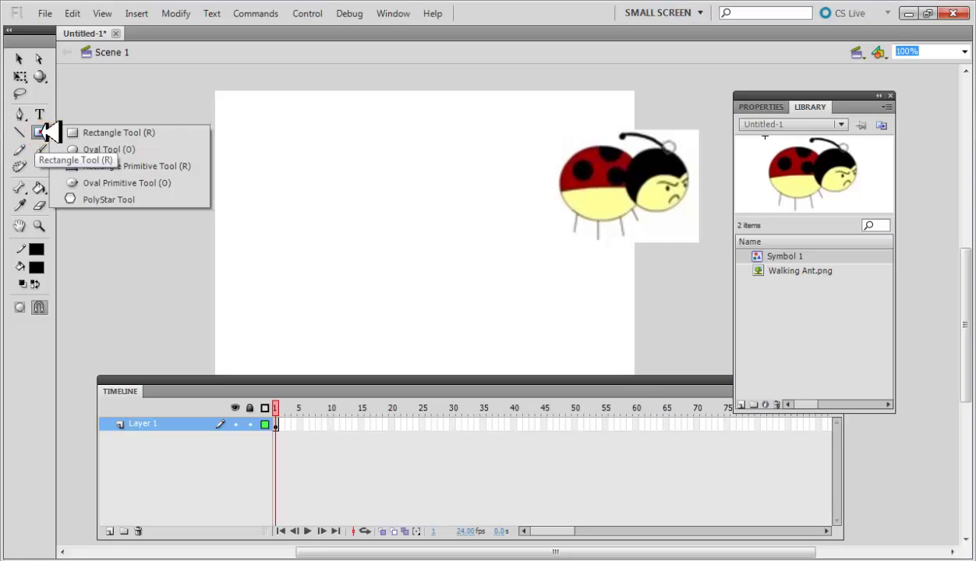
left_click(92, 149)
left_click(40, 132)
left_click(81, 131)
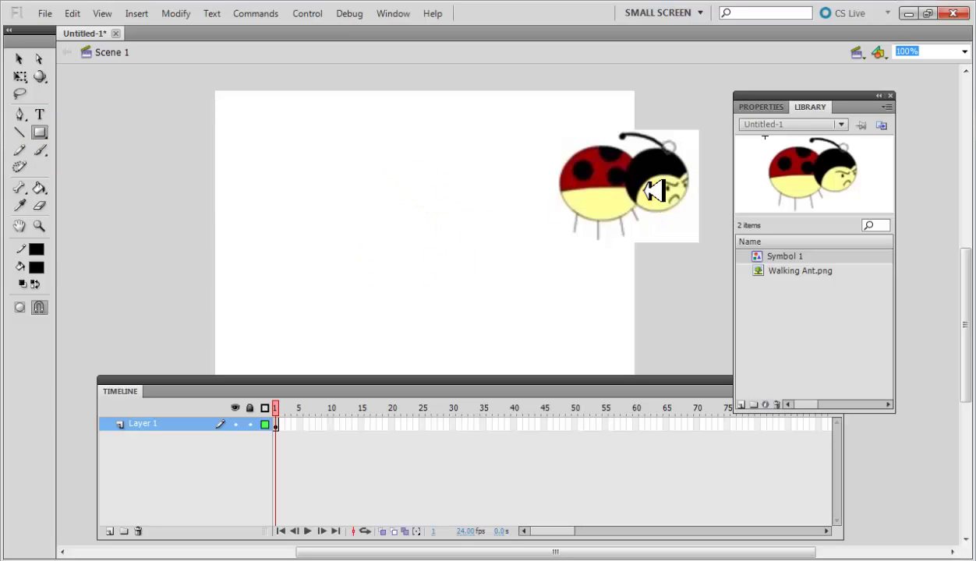
- Move the ant image up into the stage's upper right corner and deselect it
left_click(19, 57)
left_click(643, 176)
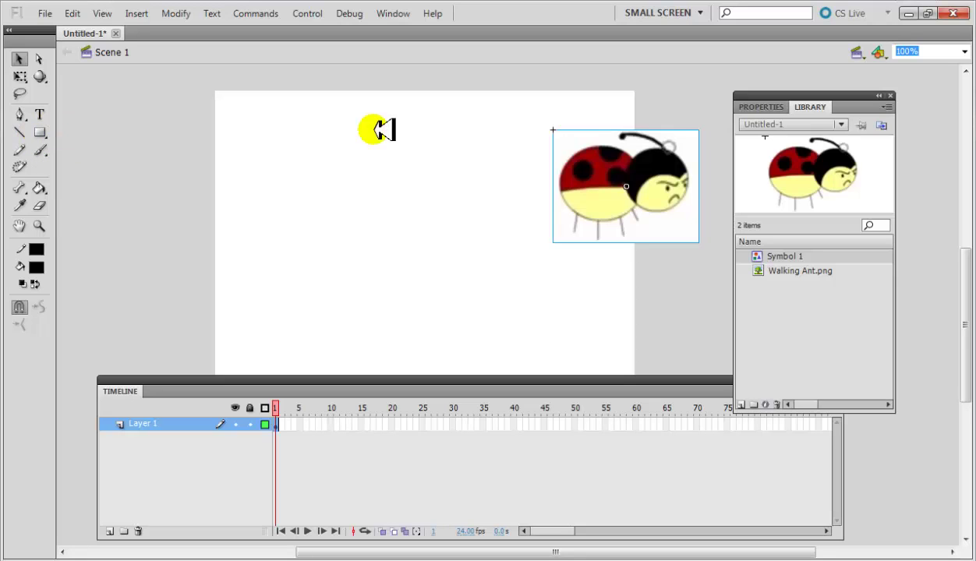
left_click(680, 282)
left_click(656, 194)
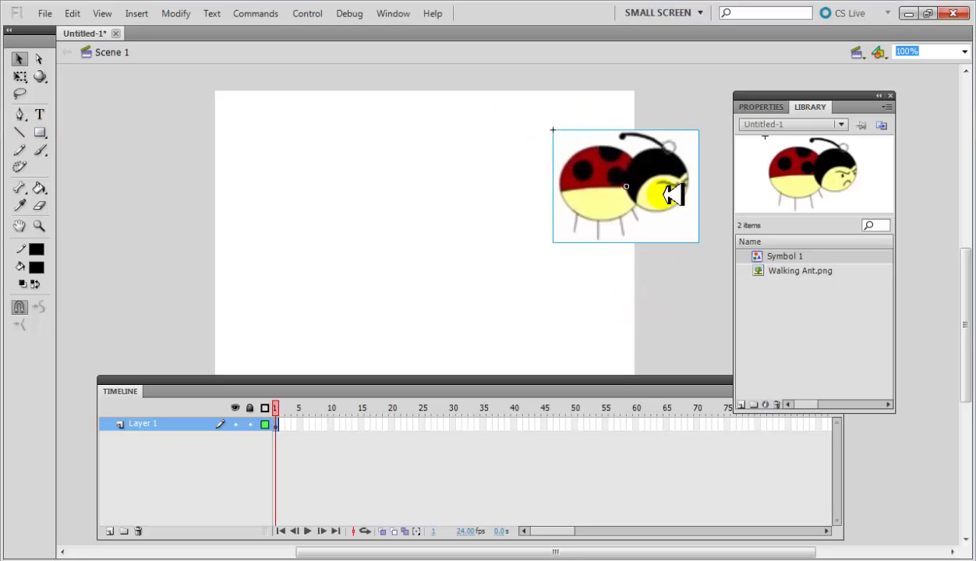
left_click_drag(655, 195, 686, 160)
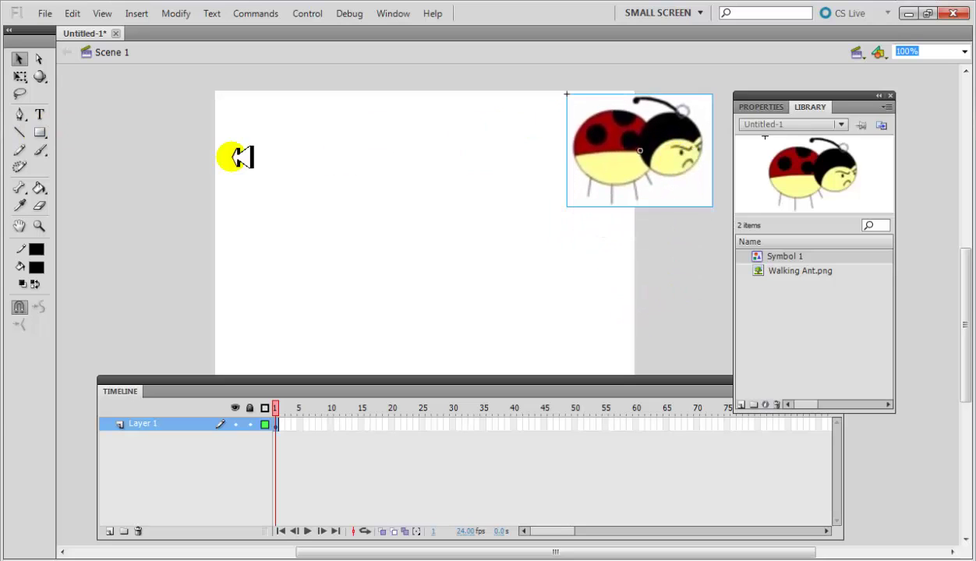
left_click(98, 154)
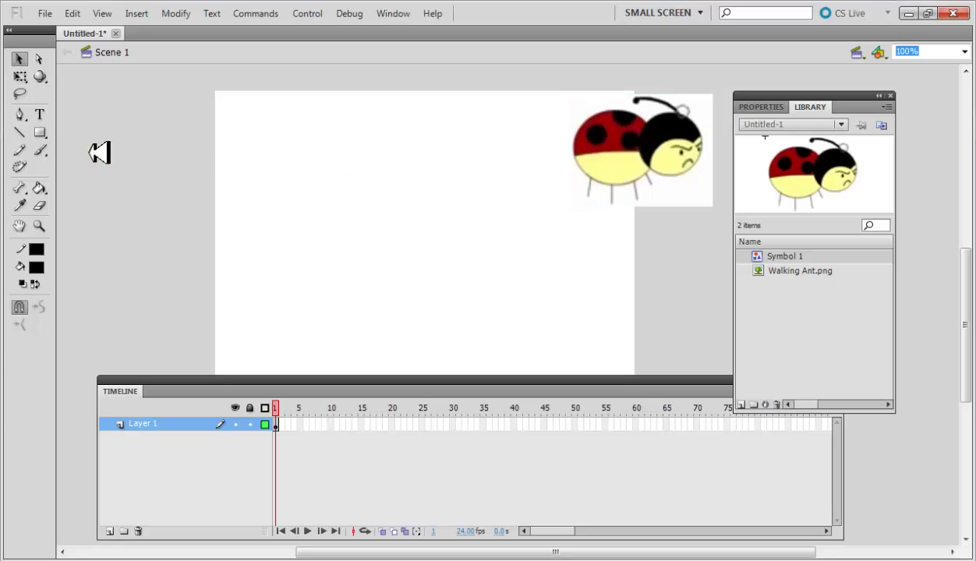
- Draw an oval with a #00FF66 green fill and black outline on the left half of the stage, after undoing an all-black trial
left_click(39, 132)
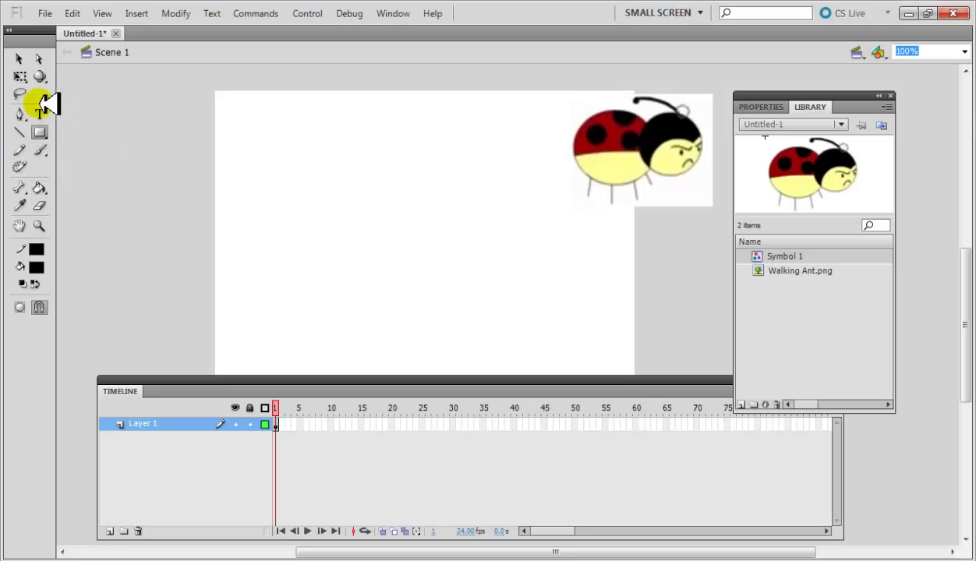
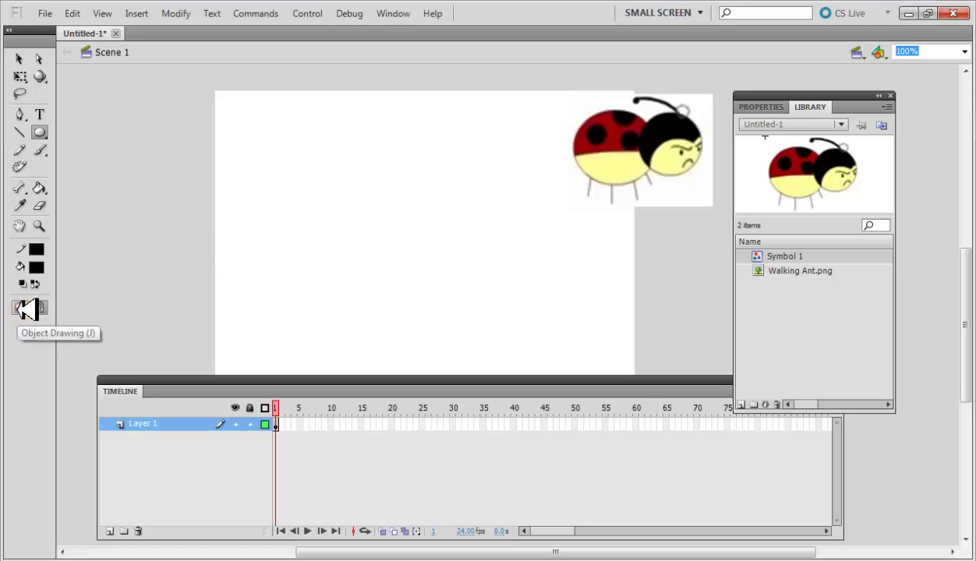
left_click_drag(287, 148, 387, 230)
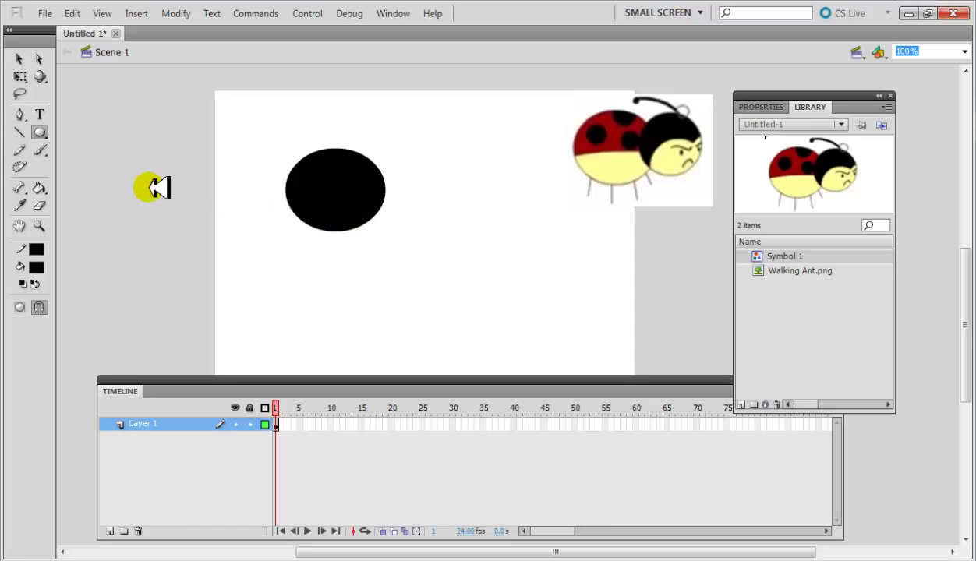
key("ctrl+z")
left_click(36, 266)
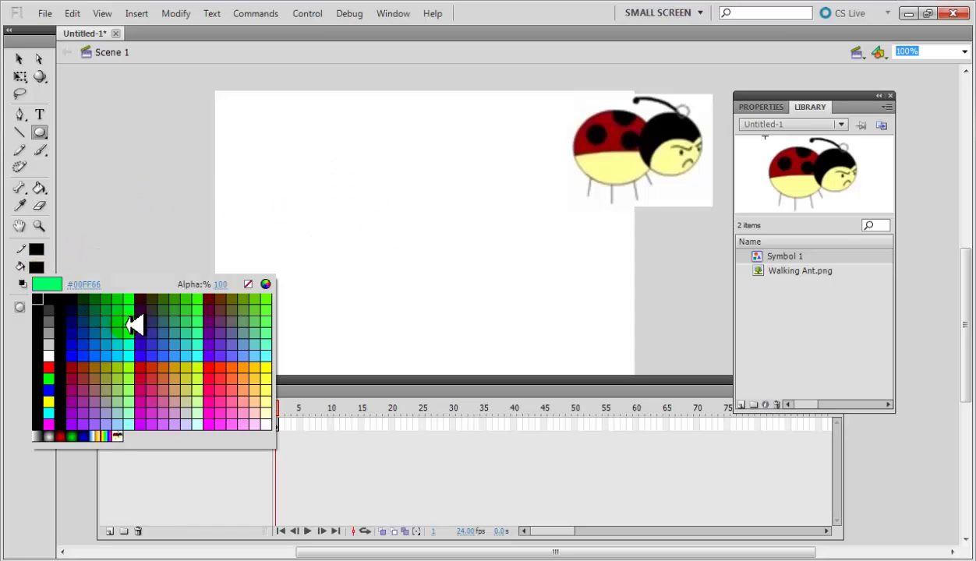
left_click(130, 324)
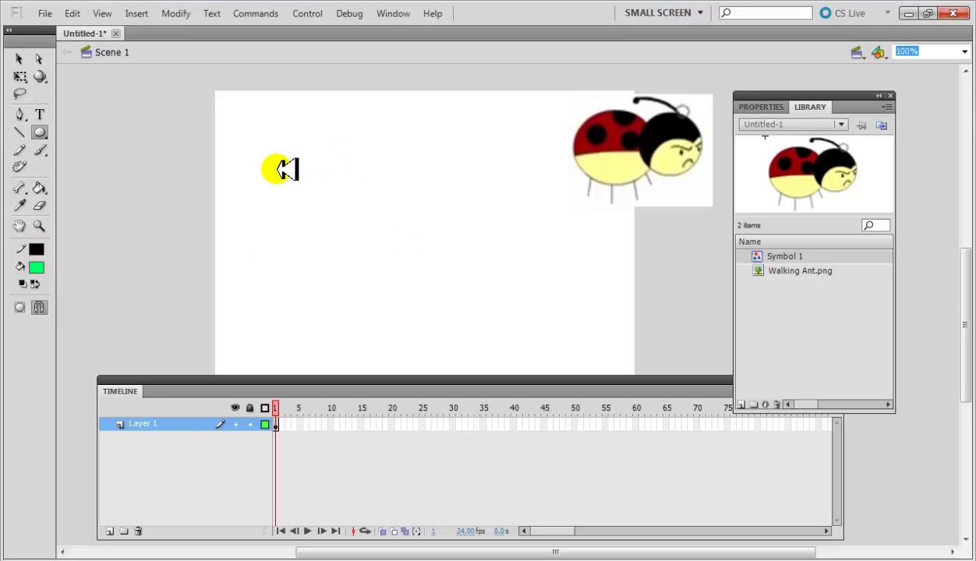
left_click_drag(274, 154, 397, 260)
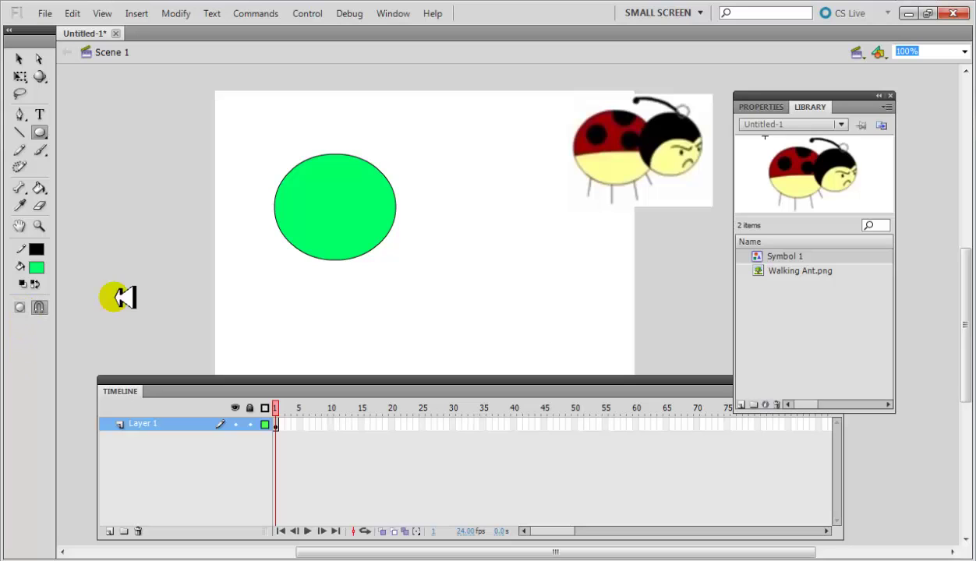
- Try selecting the green oval's fill, a portion of it and its outline separately, deleting the selected portion and undoing that
left_click(19, 59)
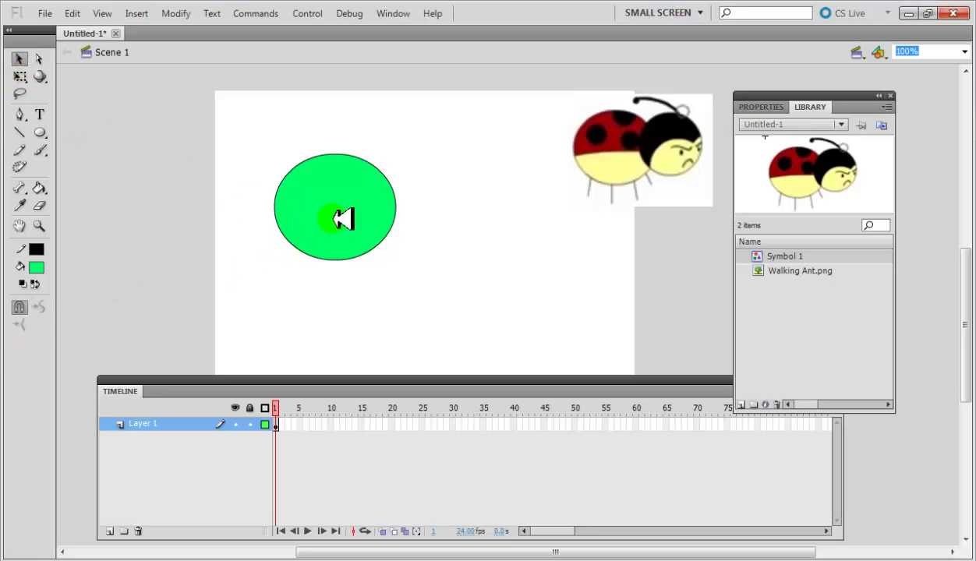
left_click(337, 219)
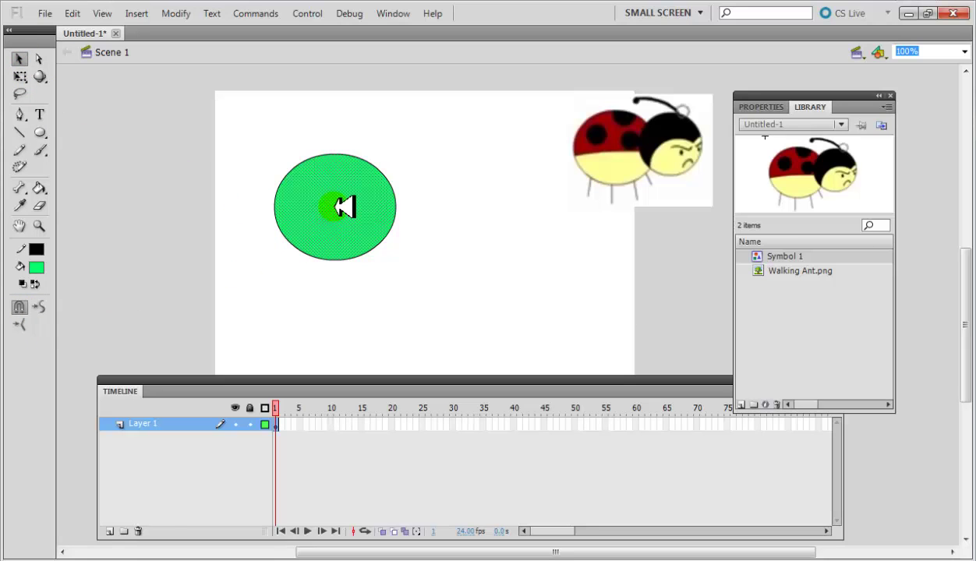
mouse_move(344, 206)
left_mouse_down()
mouse_move(477, 305)
mouse_move(310, 84)
left_mouse_up()
key("ctrl+z")
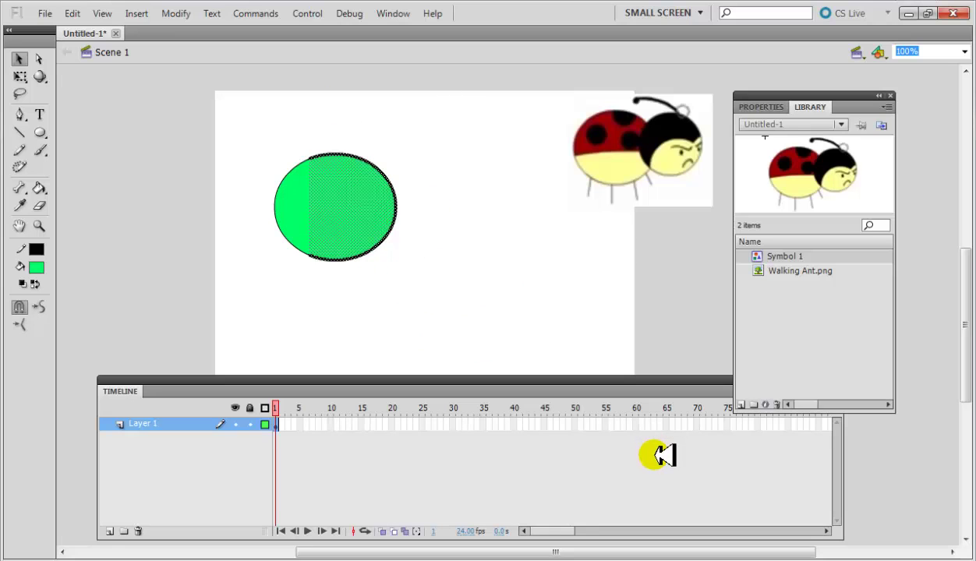
key("Delete")
key("ctrl+z")
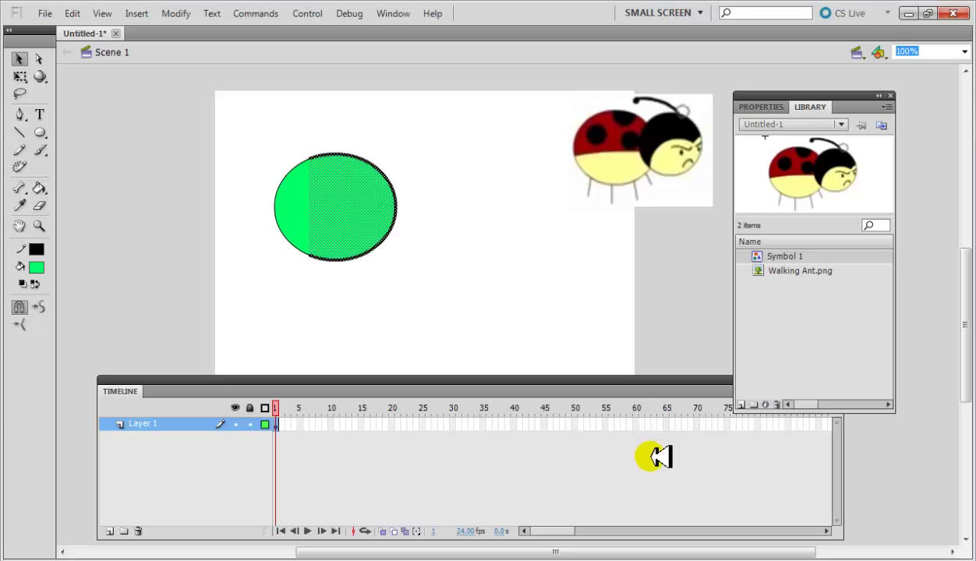
left_click(323, 290)
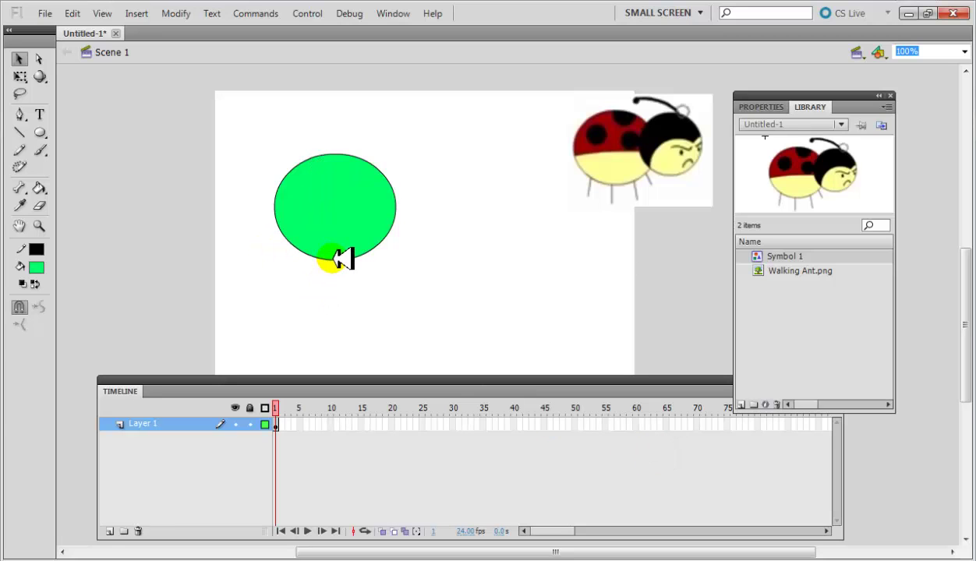
double_click(341, 259)
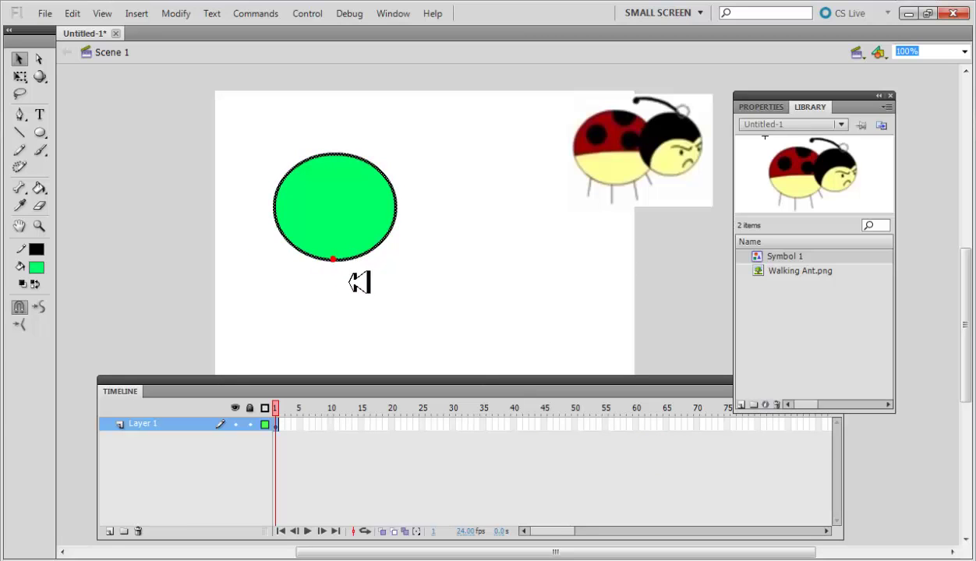
left_click(414, 282)
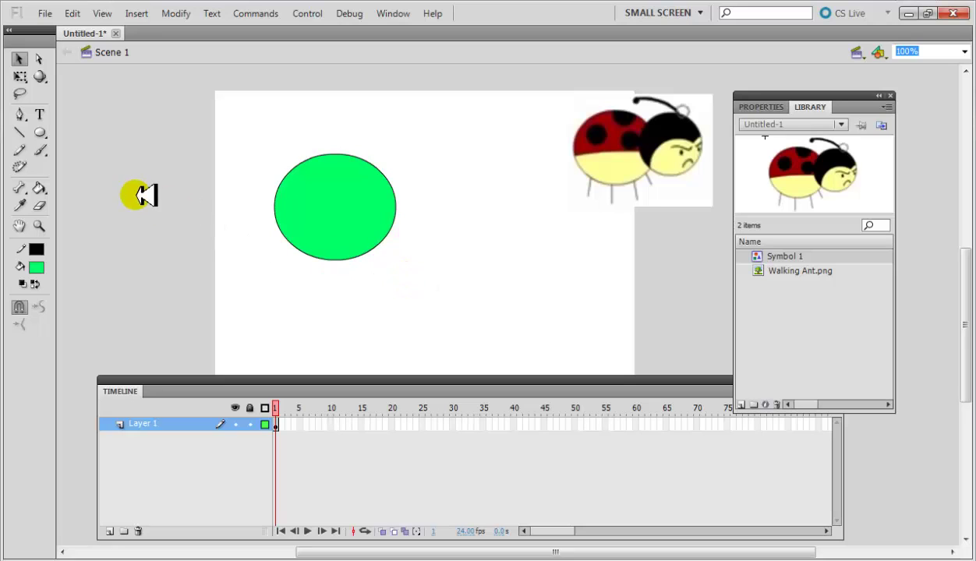
- Draw a second green circle beside the oval with the Oval tool in Object Drawing mode
left_click(41, 133)
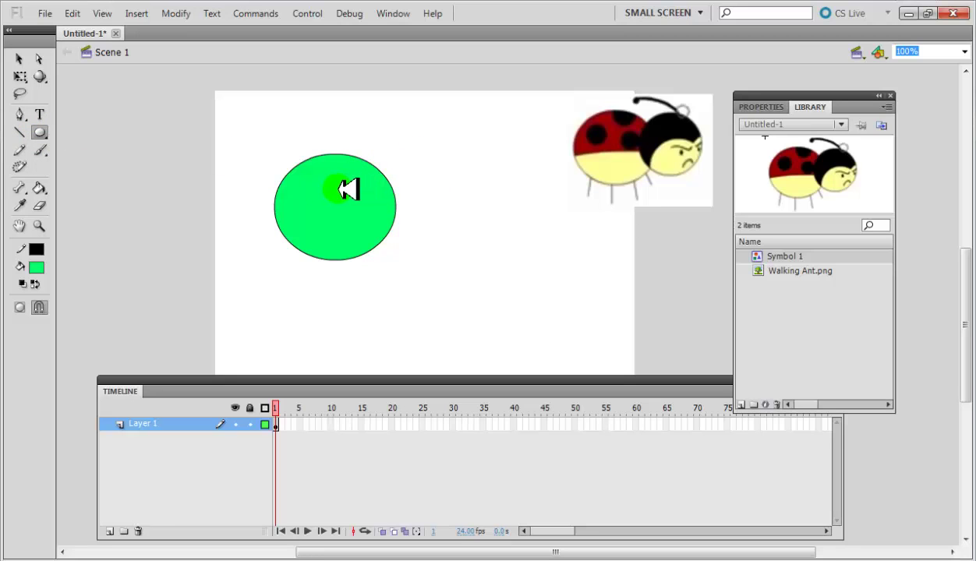
left_click(19, 307)
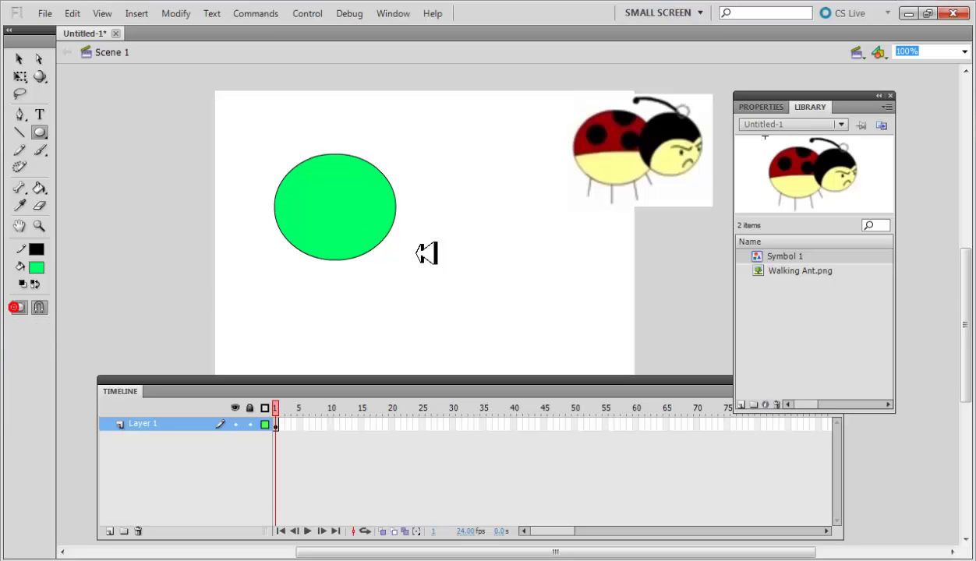
mouse_move(413, 153)
left_mouse_down()
mouse_move(524, 248)
mouse_move(527, 267)
left_mouse_up()
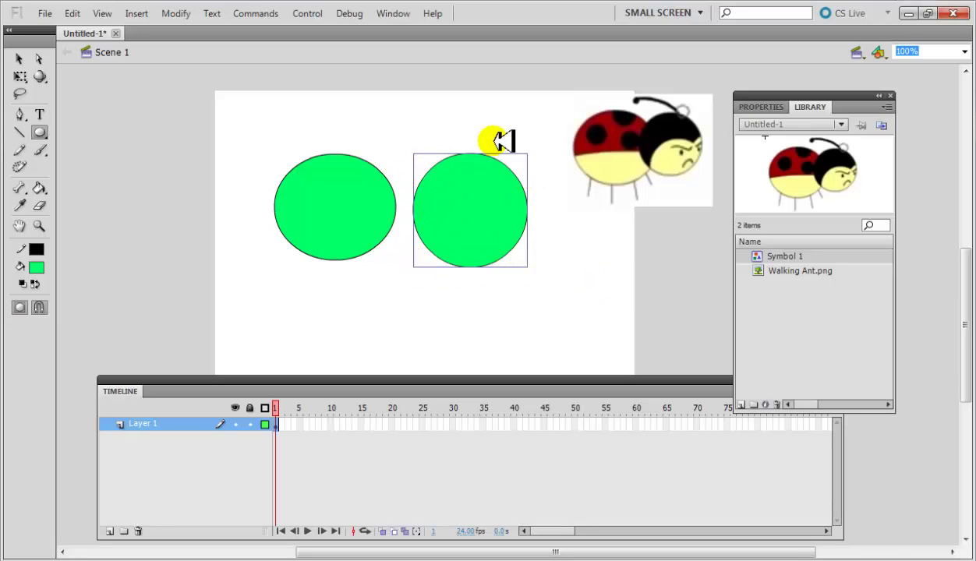
- Select the object-drawn circle and the plain oval in turn to compare how each one is selected
left_click(19, 60)
left_click(521, 309)
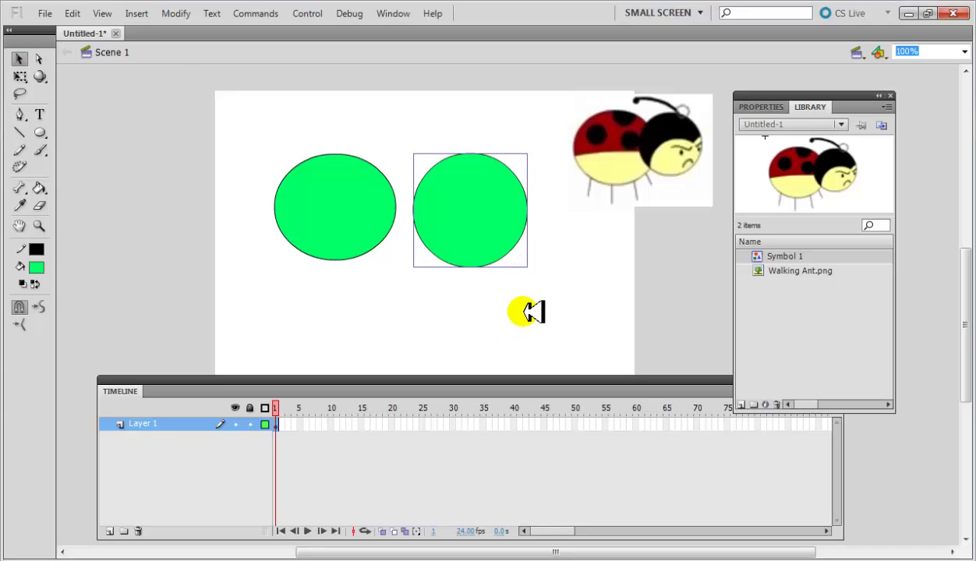
left_click(501, 241)
left_click(376, 207)
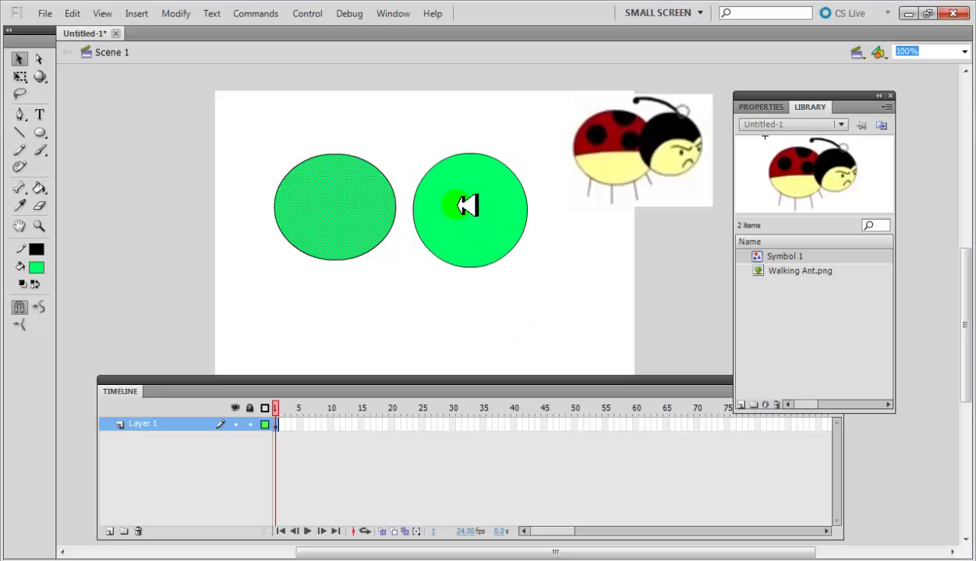
left_click(462, 204)
left_click(664, 294)
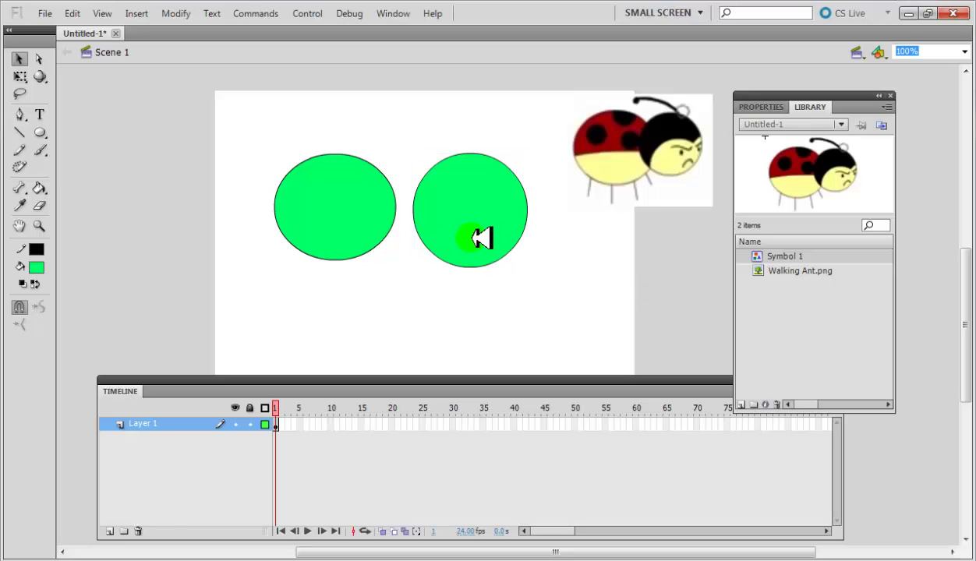
- Select the object-drawn circle as a whole, and the plain oval's fill without its outline, to examine their selection behaviour
left_click(472, 237)
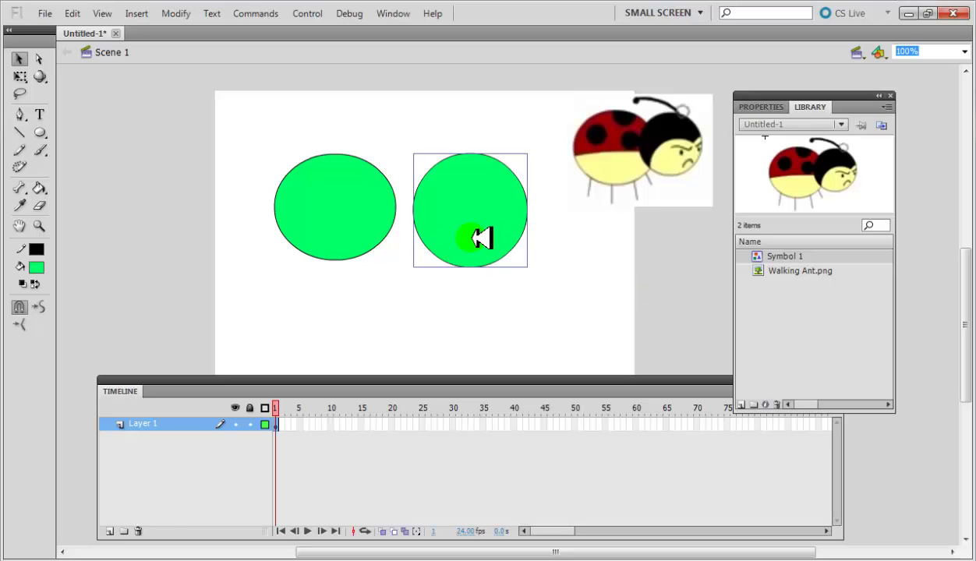
left_click(362, 222)
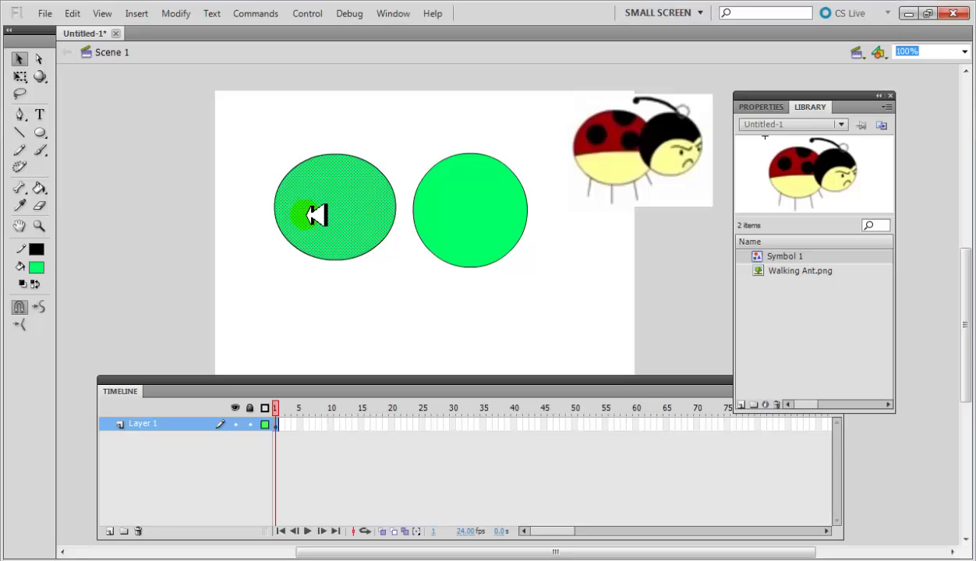
left_click(333, 261)
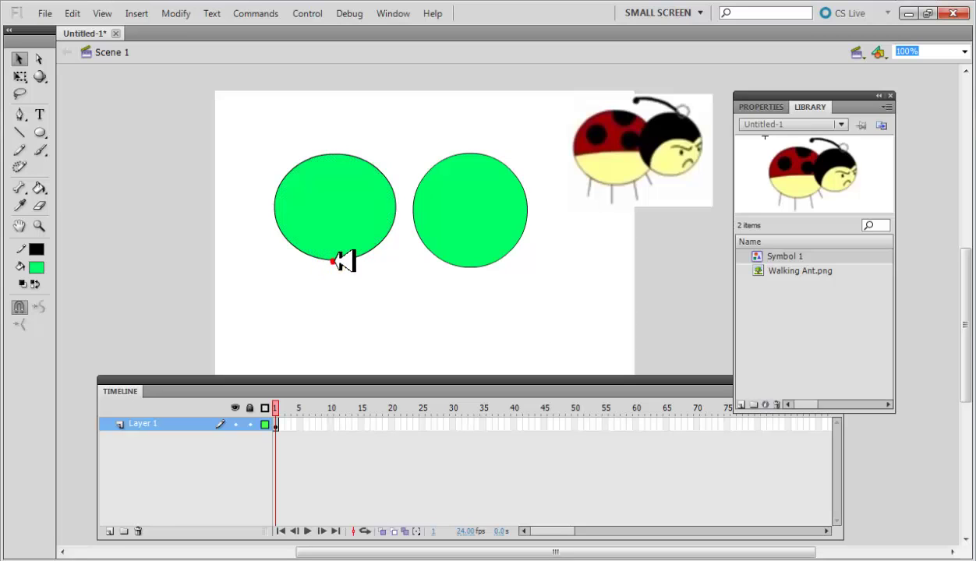
- Move the object-drawn circle slightly away from the oval and try a gray fill on it, followed by #00FF99
left_click(481, 205)
left_click_drag(514, 209, 514, 204)
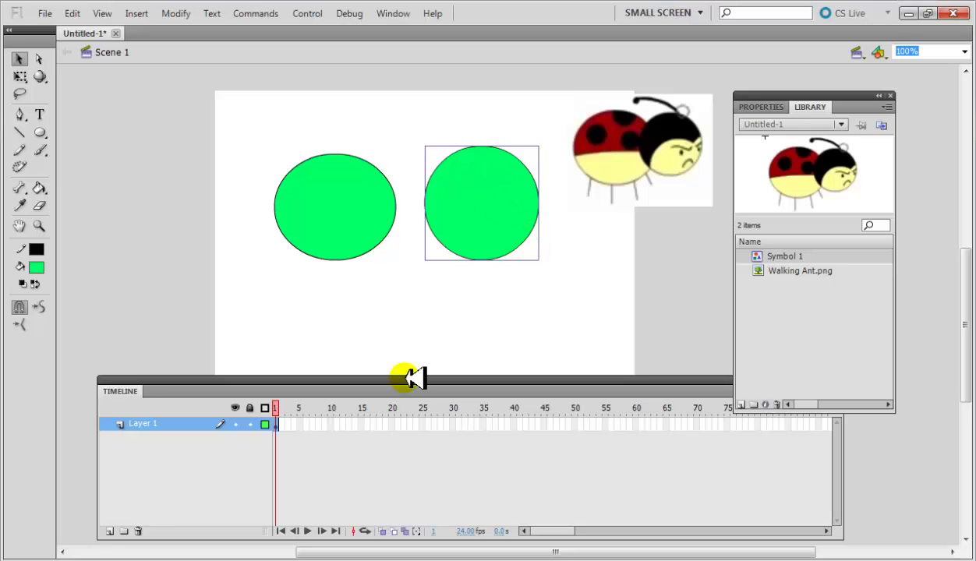
left_click(37, 268)
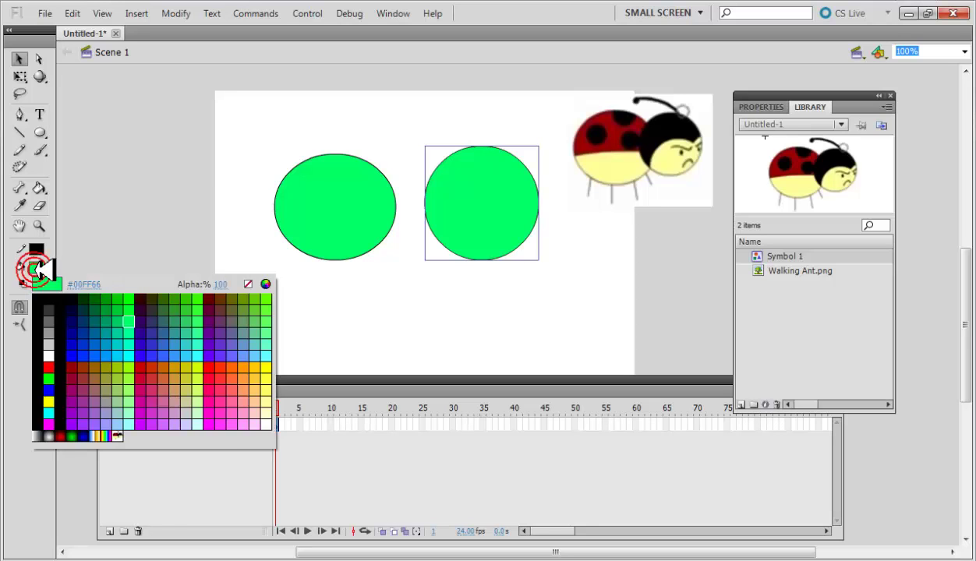
left_click(20, 60)
left_click(423, 209)
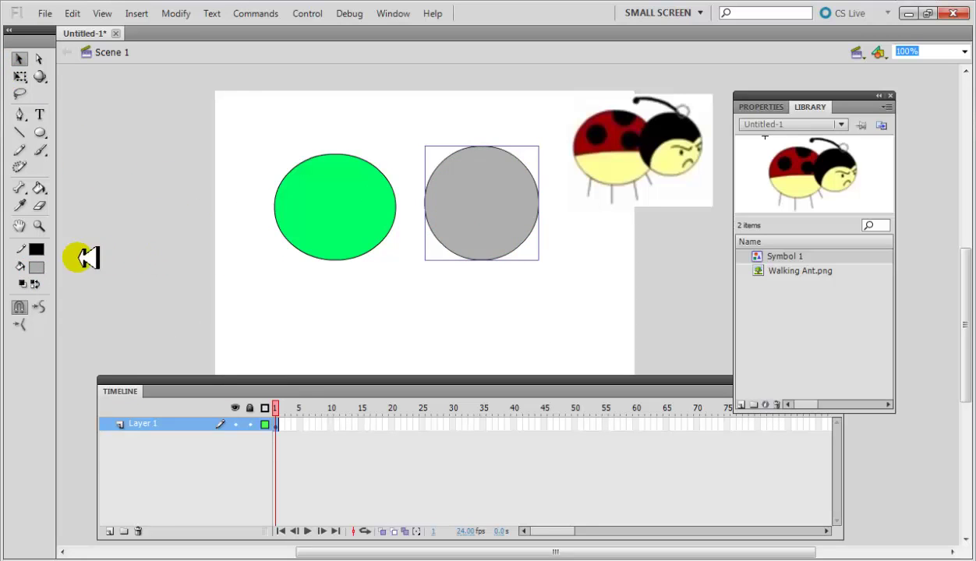
left_click(35, 267)
left_click(140, 328)
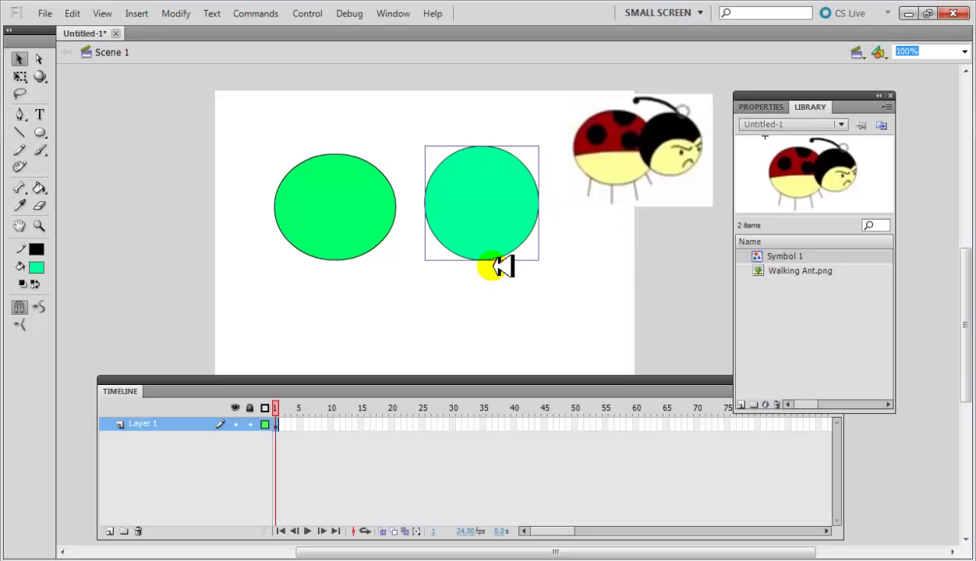
- Delete the object-drawn circle and the green oval with its outline, keeping only the reference ant on the stage
key("Delete")
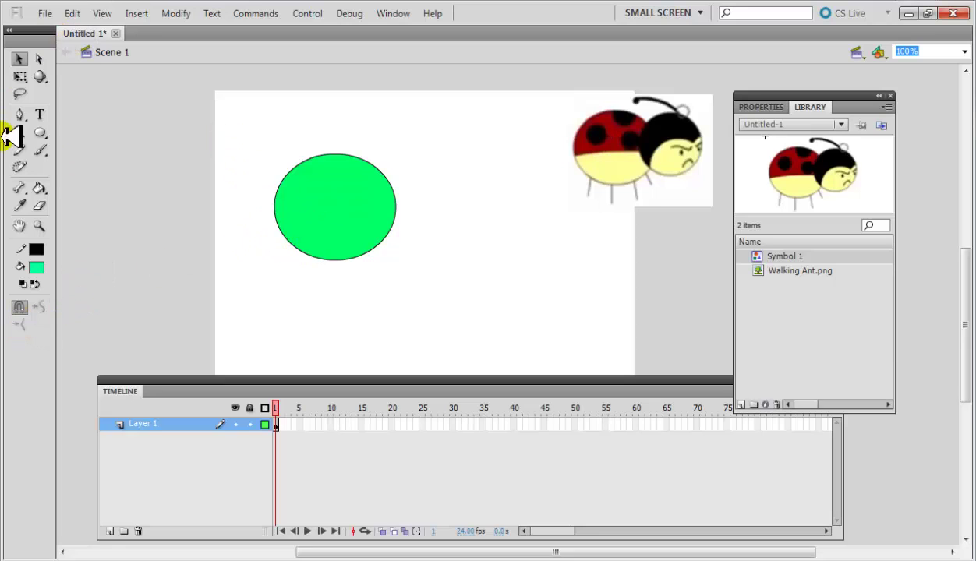
left_click(39, 133)
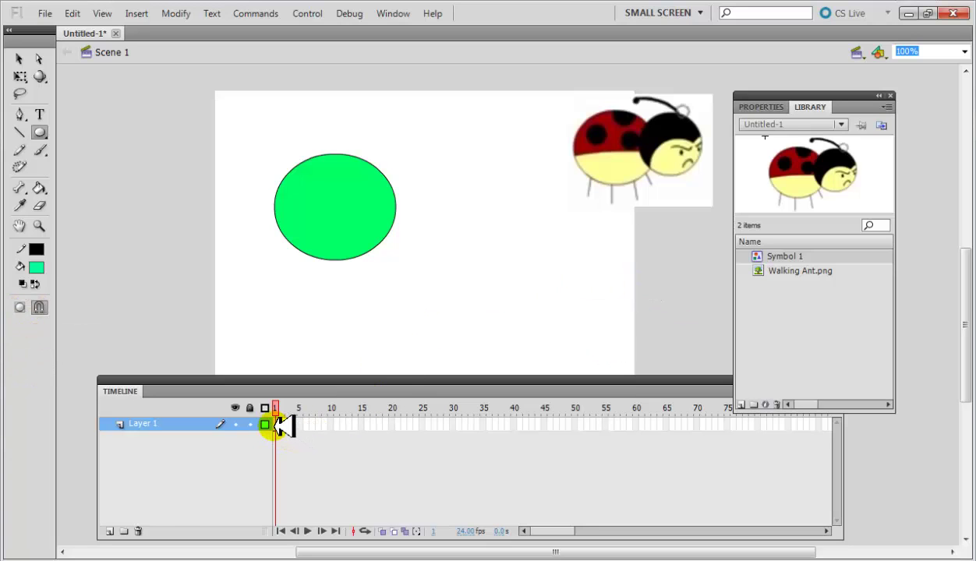
left_click(21, 59)
left_click_drag(233, 100, 462, 349)
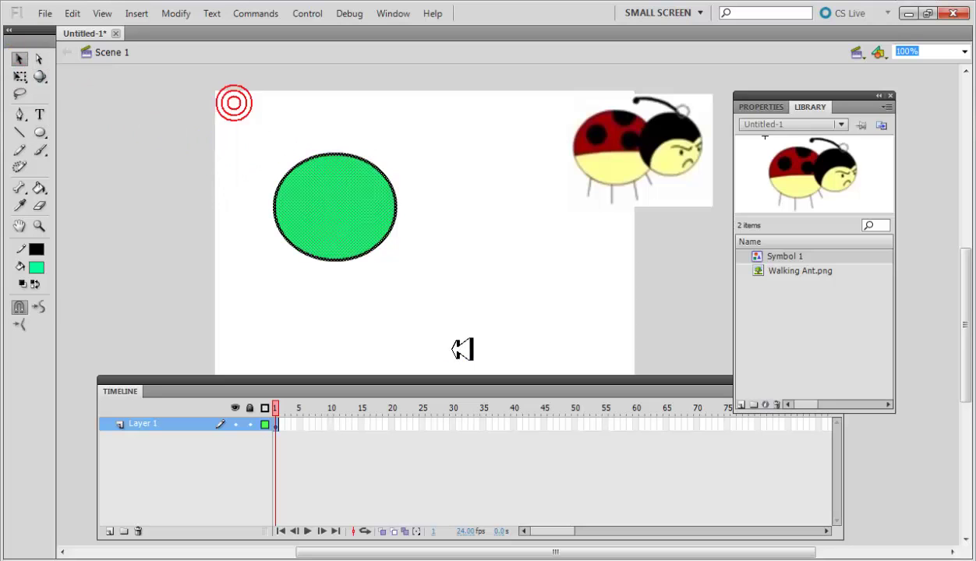
key("Delete")
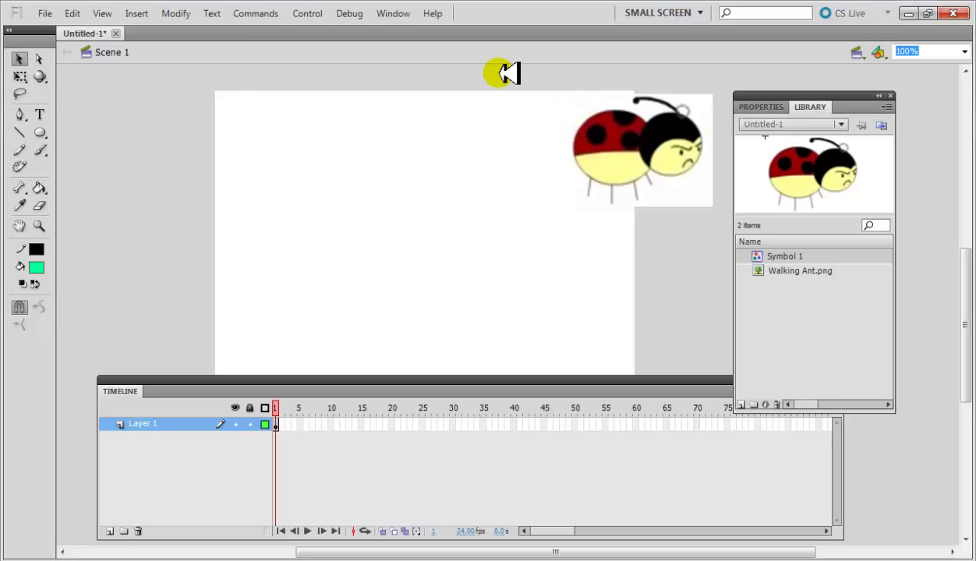
- Draw a body oval and a smaller overlapping head oval beside it, both with a #FFFF66 fill and black outline
left_click(35, 267)
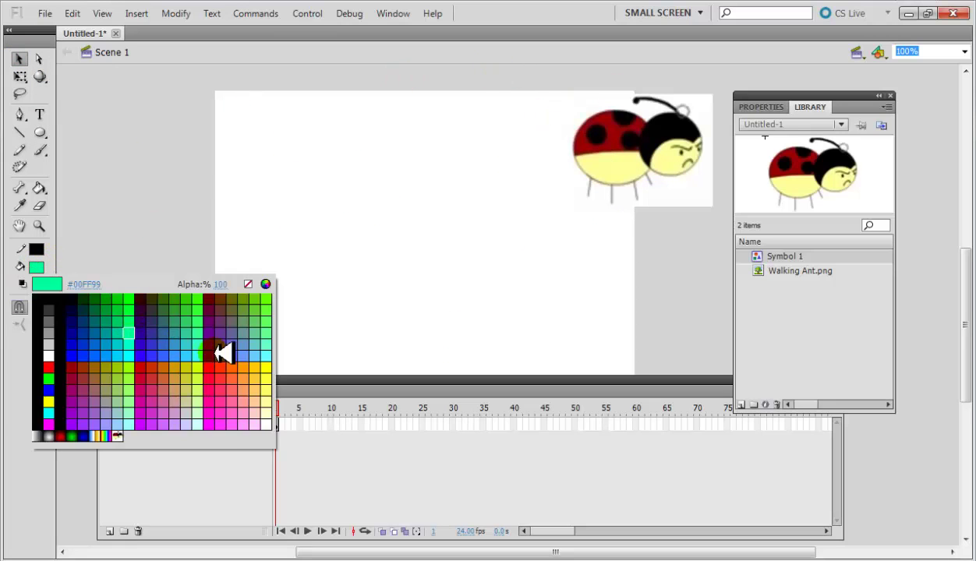
left_click(271, 385)
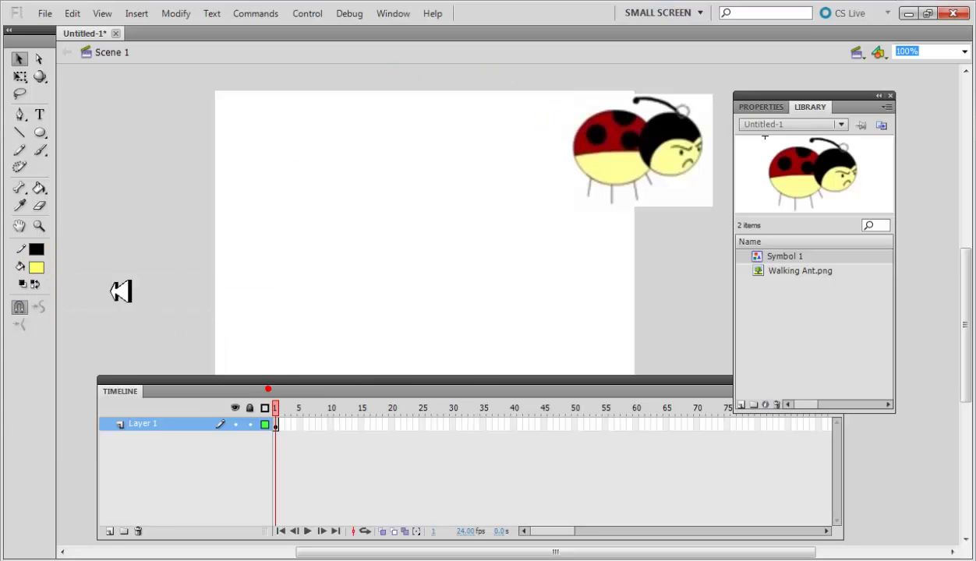
left_click_drag(259, 152, 342, 212)
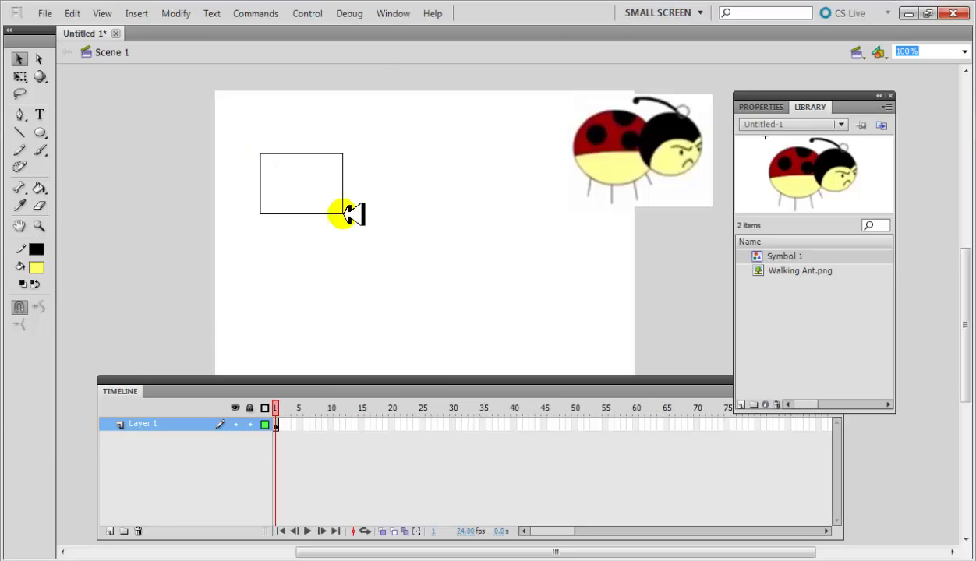
left_click(40, 133)
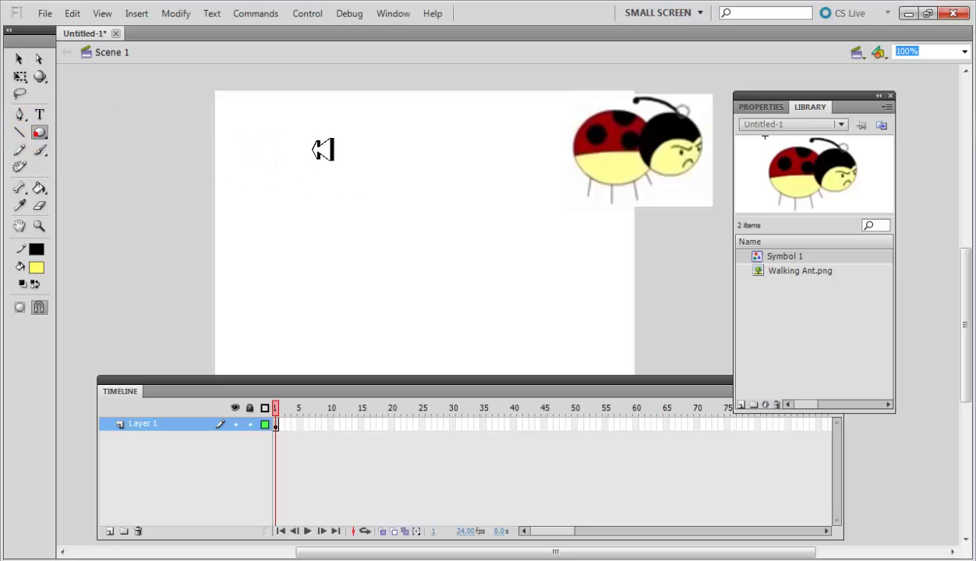
left_click_drag(255, 167, 341, 225)
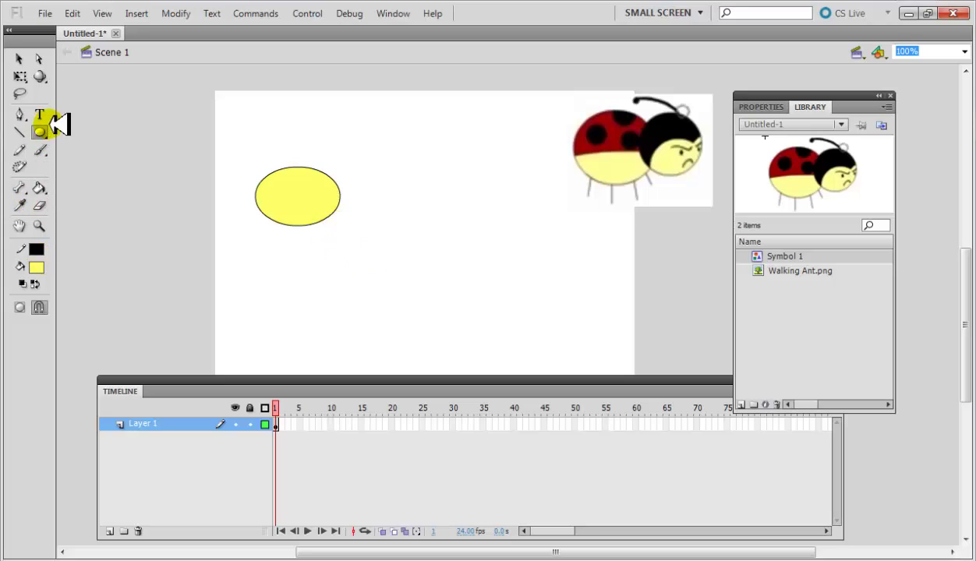
left_click_drag(322, 172, 376, 211)
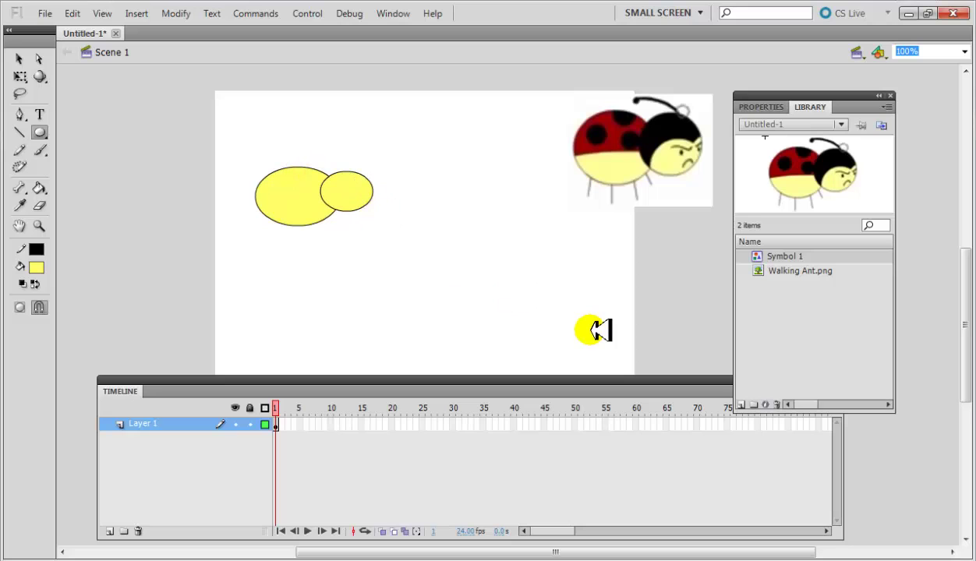
- Copy the yellow fill of the smaller head oval and place one outline-free copy on the empty stage beside the head
left_click(19, 57)
left_click(338, 191)
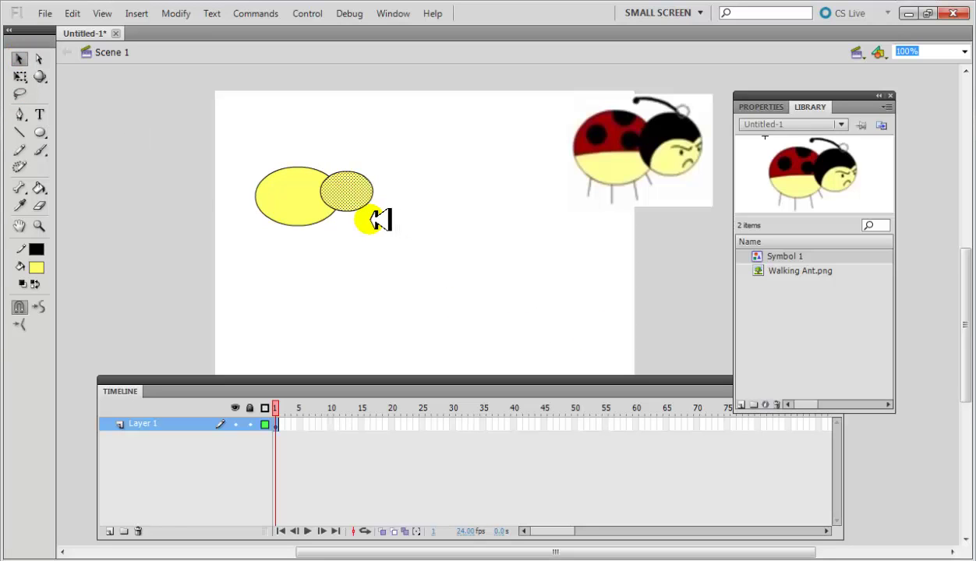
key("ctrl+c")
key("ctrl+v")
left_click_drag(504, 300, 435, 173)
left_click(497, 179)
left_click_drag(499, 178, 491, 233)
key("Delete")
- Draw two overlapping ovals with a #00FFCC fill over the lower part of the copied yellow oval
left_click(37, 268)
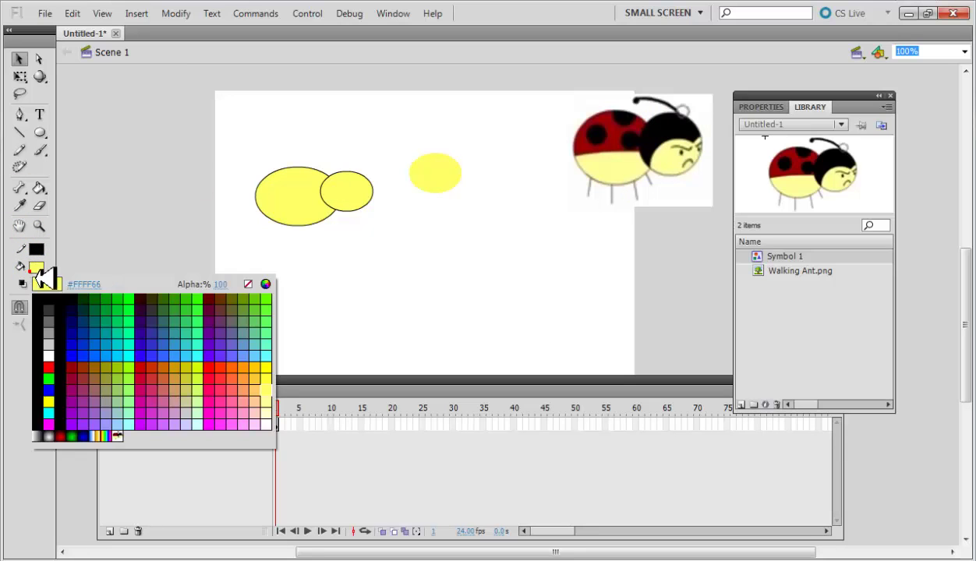
left_click(131, 340)
left_click(40, 133)
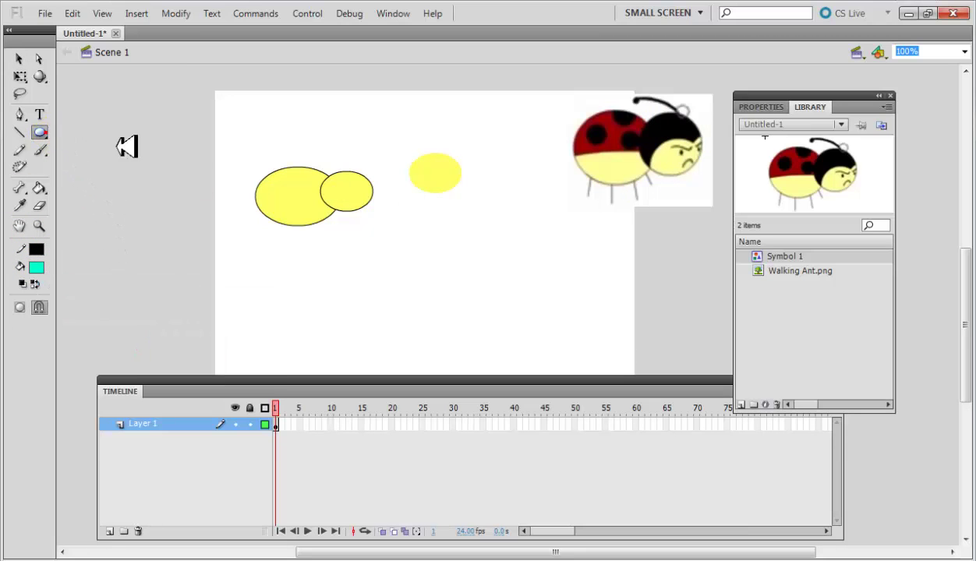
left_click_drag(436, 178, 465, 227)
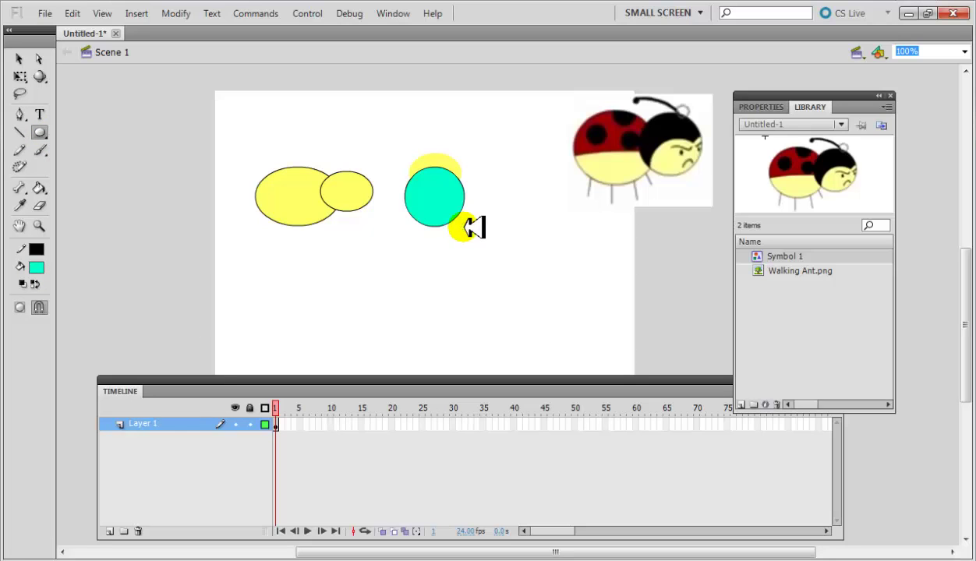
left_click_drag(440, 167, 477, 226)
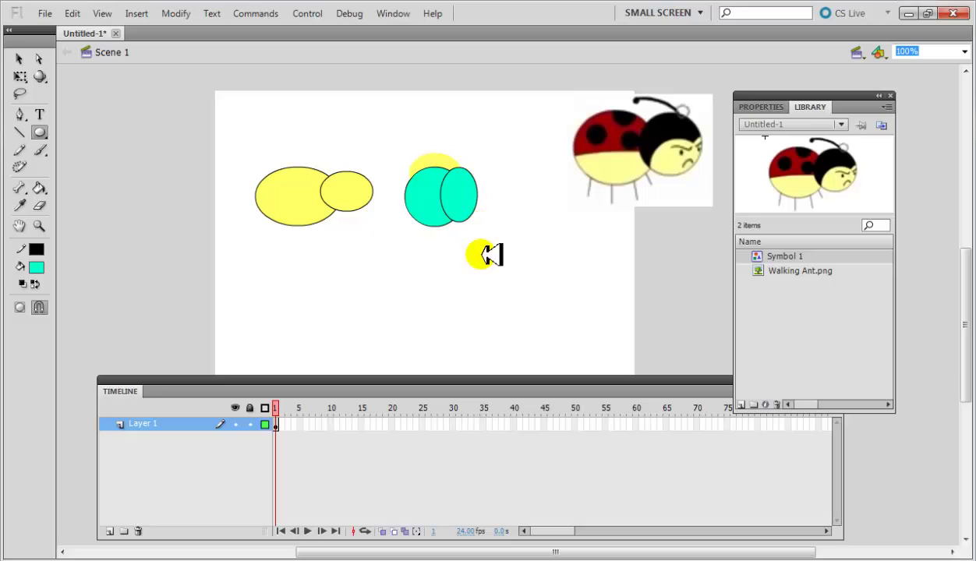
- Delete the turquoise fills and all their outline segments, cutting the copied yellow oval down to a crescent
left_click(19, 59)
left_click(477, 203)
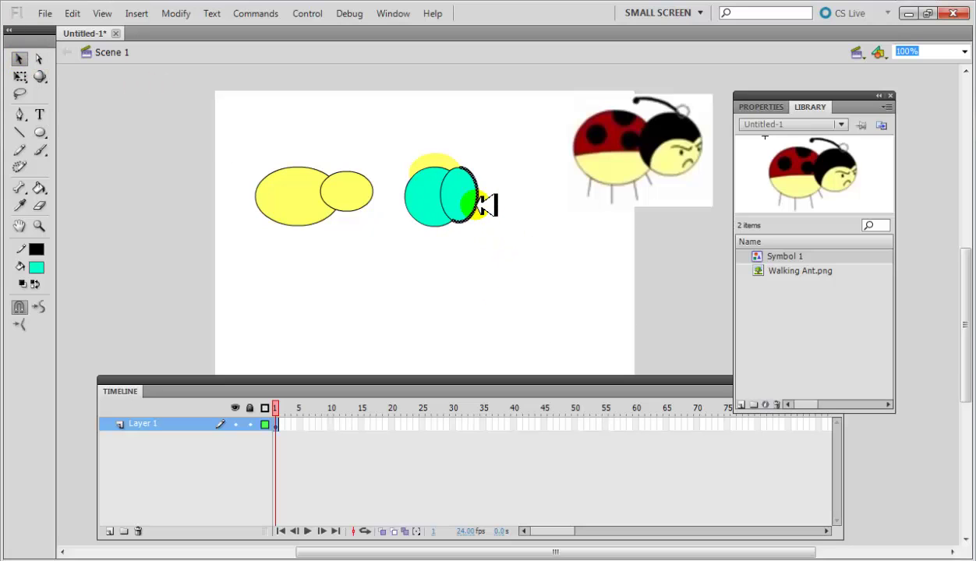
left_click(457, 204)
key("Delete")
left_click(442, 205)
key("Delete")
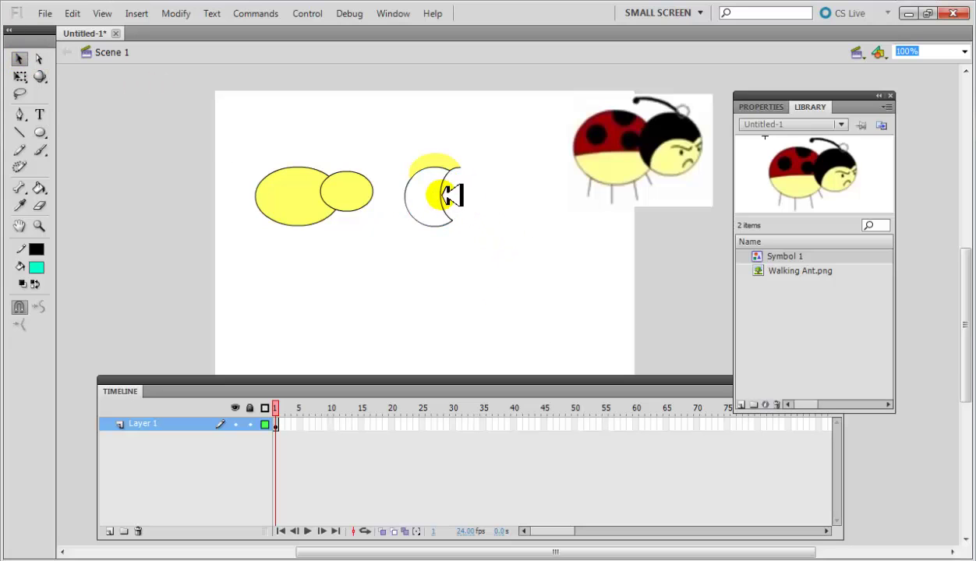
left_click(450, 195)
key("Delete")
left_click(442, 225)
key("Delete")
left_click(443, 169)
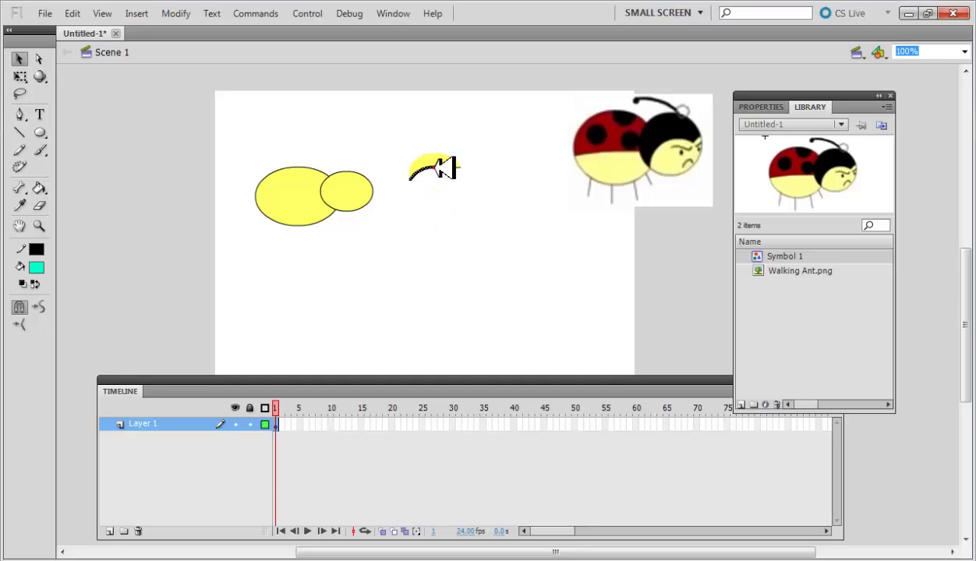
key("Delete")
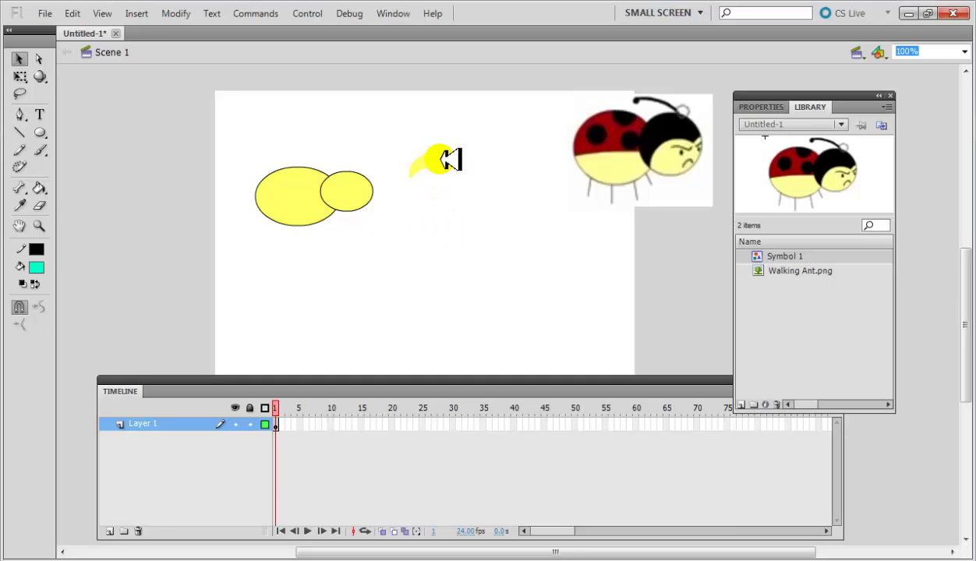
- Fill the yellow crescent with black and place it on the upper part of the head oval
mouse_move(452, 168)
left_mouse_down()
mouse_move(442, 163)
mouse_move(711, 161)
mouse_move(676, 135)
mouse_move(444, 178)
mouse_move(414, 150)
mouse_move(452, 162)
left_mouse_up()
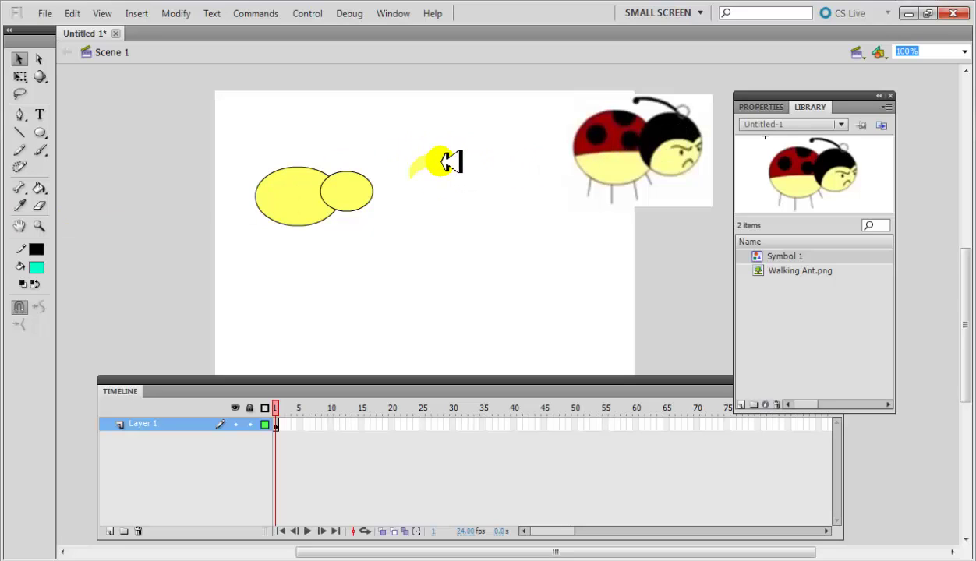
left_click(37, 249)
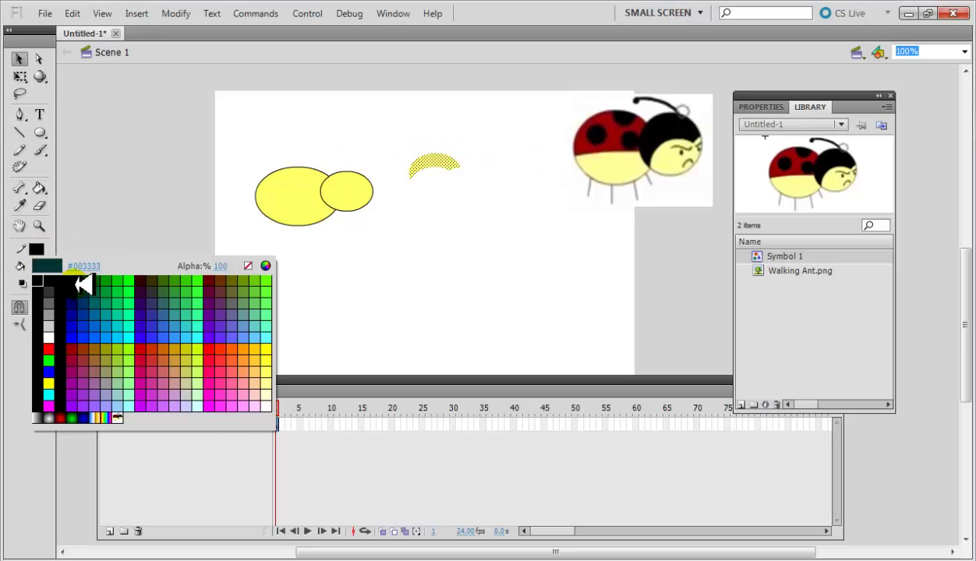
left_click(107, 283)
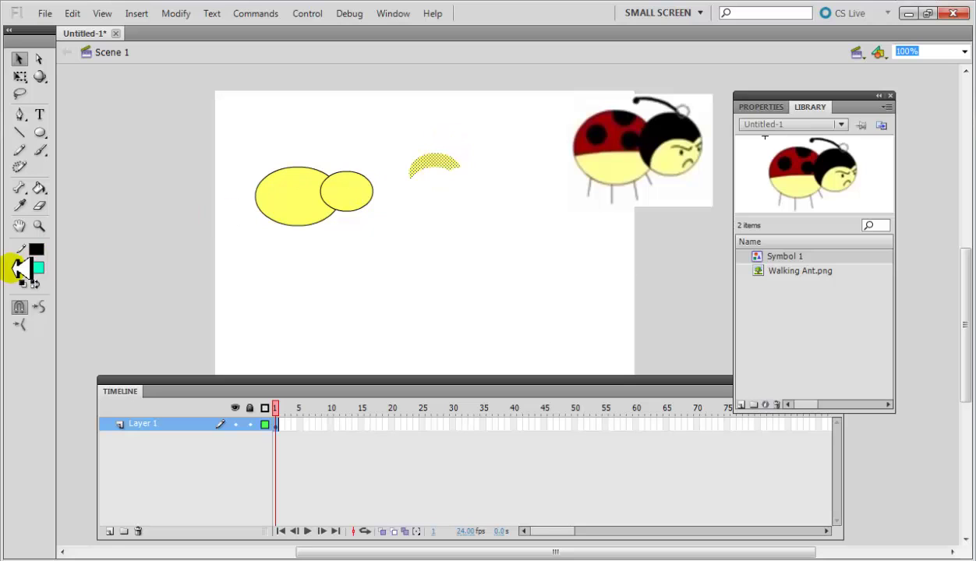
left_click(37, 267)
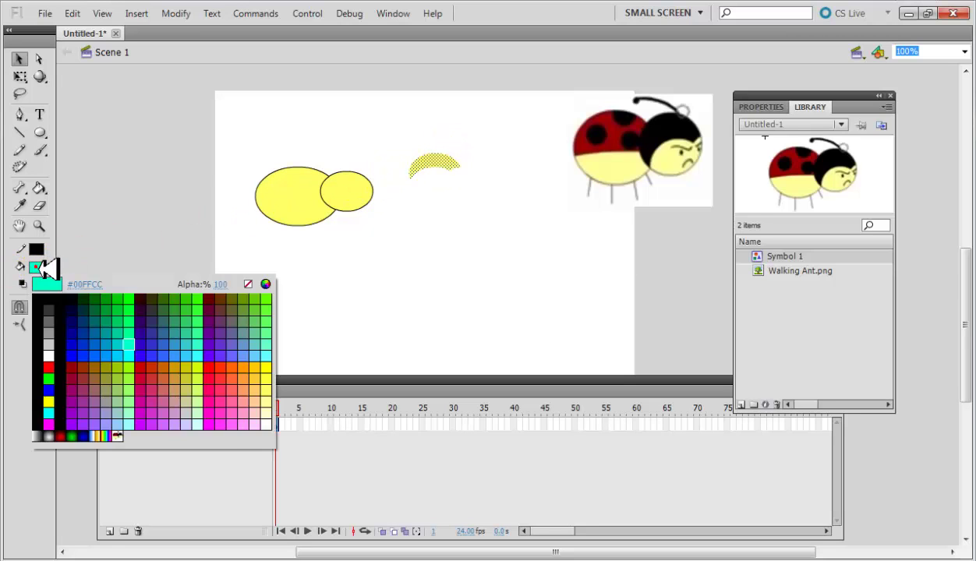
left_click(73, 302)
left_click_drag(431, 161, 354, 184)
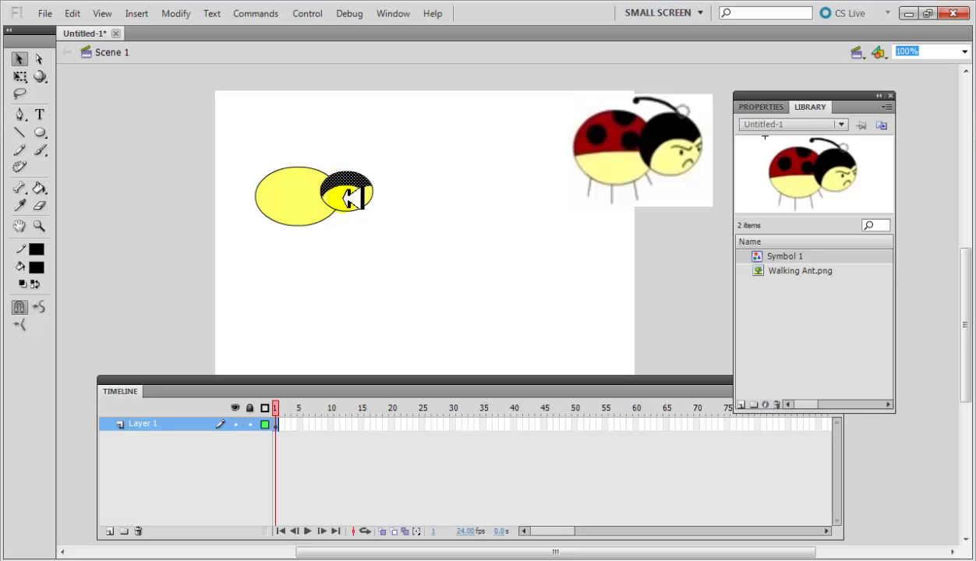
- Select the yellow fill below the black cap on the head to check it, and clear the selection
mouse_move(345, 197)
left_mouse_down()
mouse_move(338, 206)
mouse_move(428, 196)
mouse_move(608, 222)
mouse_move(519, 200)
mouse_move(480, 211)
mouse_move(359, 199)
left_mouse_up()
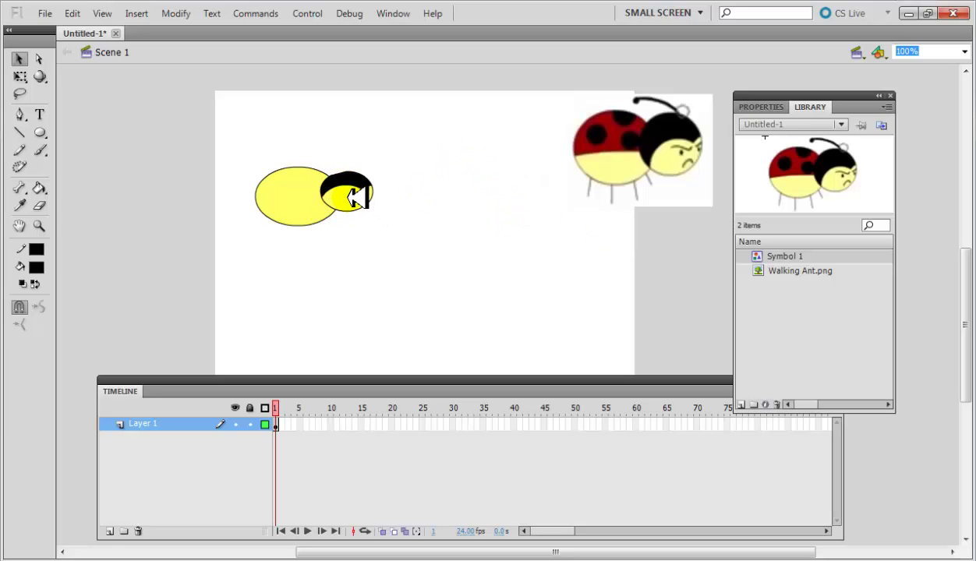
left_click(467, 233)
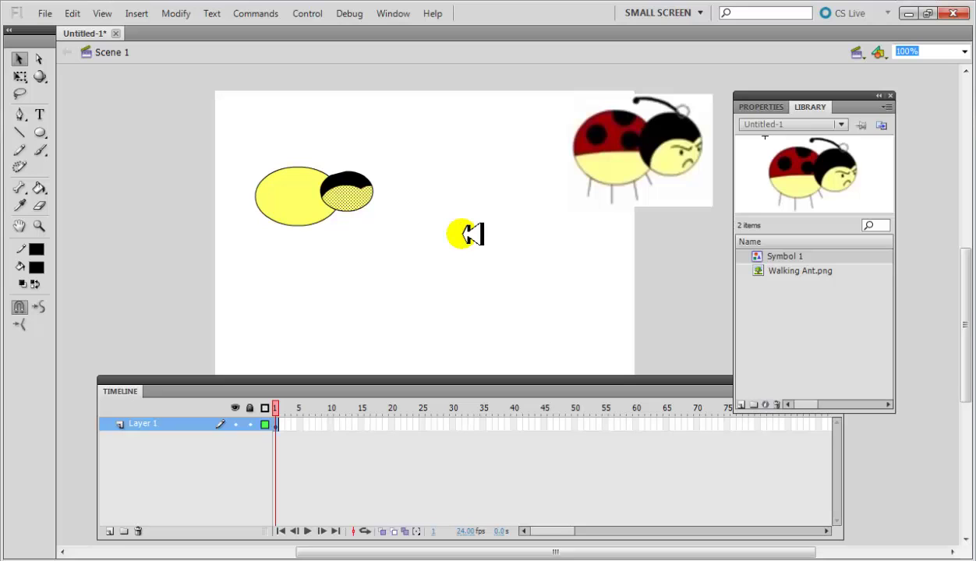
left_click(449, 234)
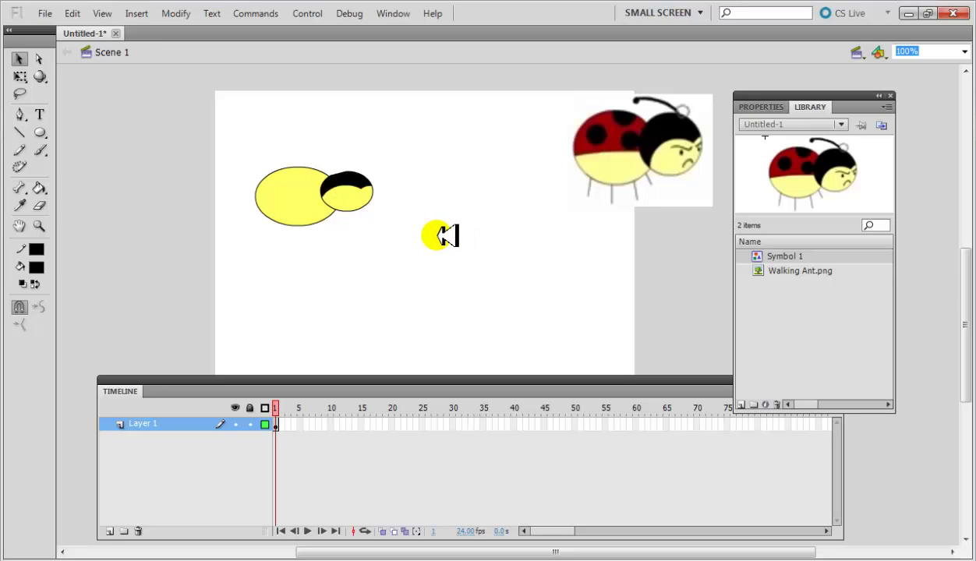
- Undo the crescent's black fill and its placement on the head oval
key("ctrl+z")
key("ctrl+z")
key("ctrl+z")
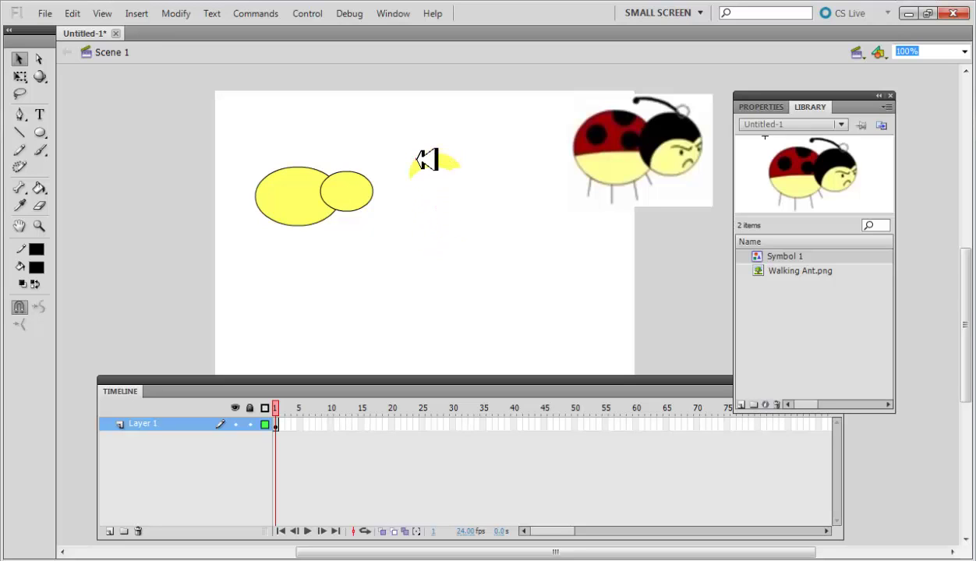
- Fill the yellow crescent to the right of the head oval with black
left_click(457, 195)
left_click(388, 137)
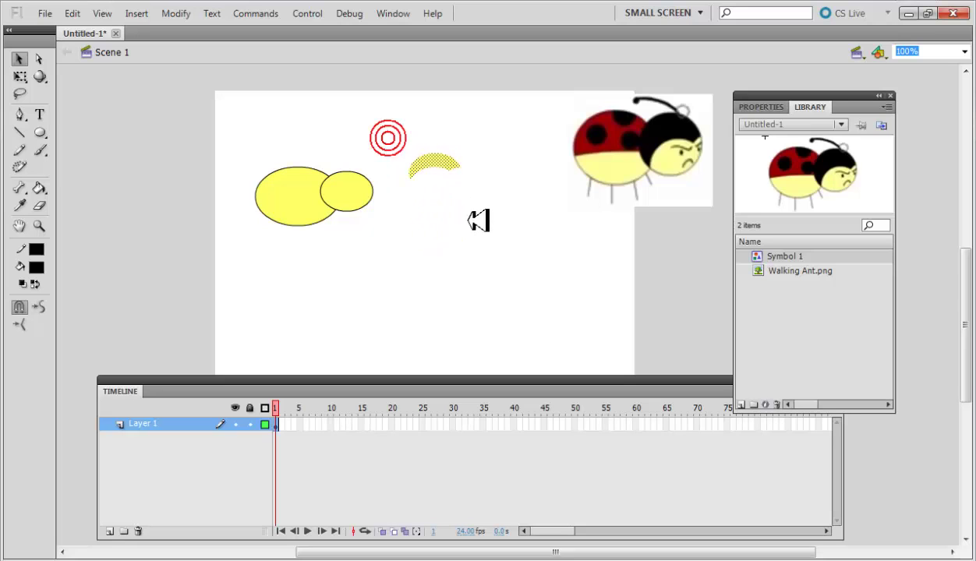
left_click(442, 160)
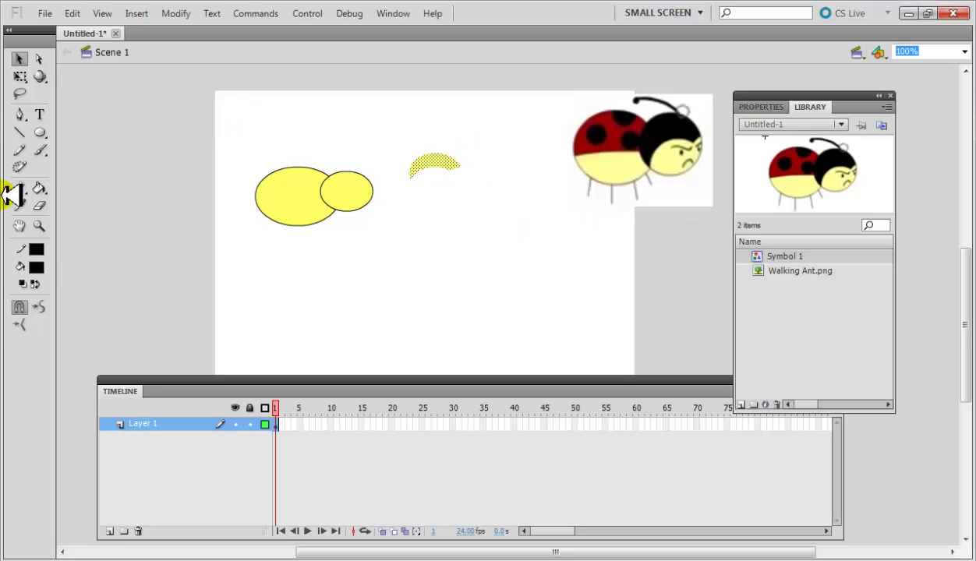
left_click(37, 266)
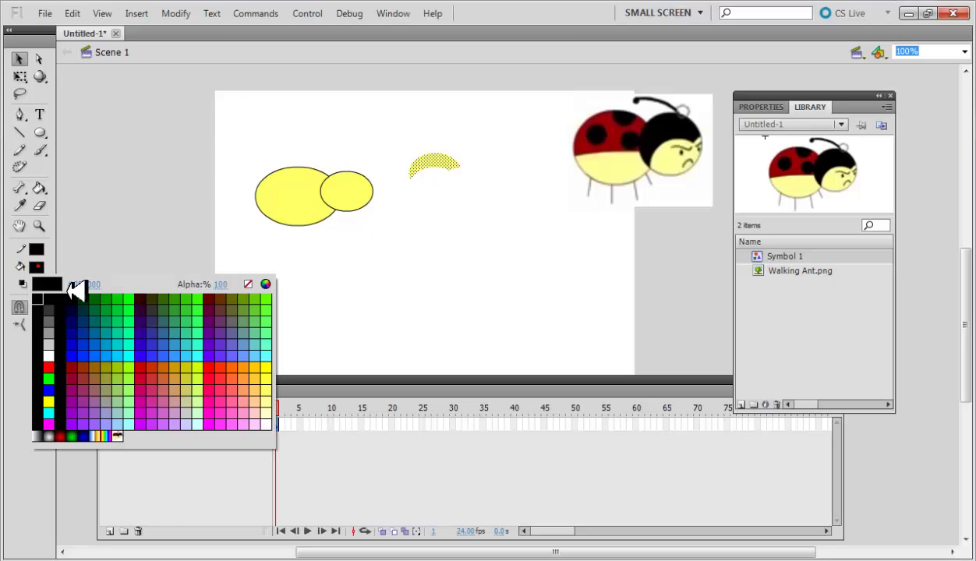
left_click(46, 295)
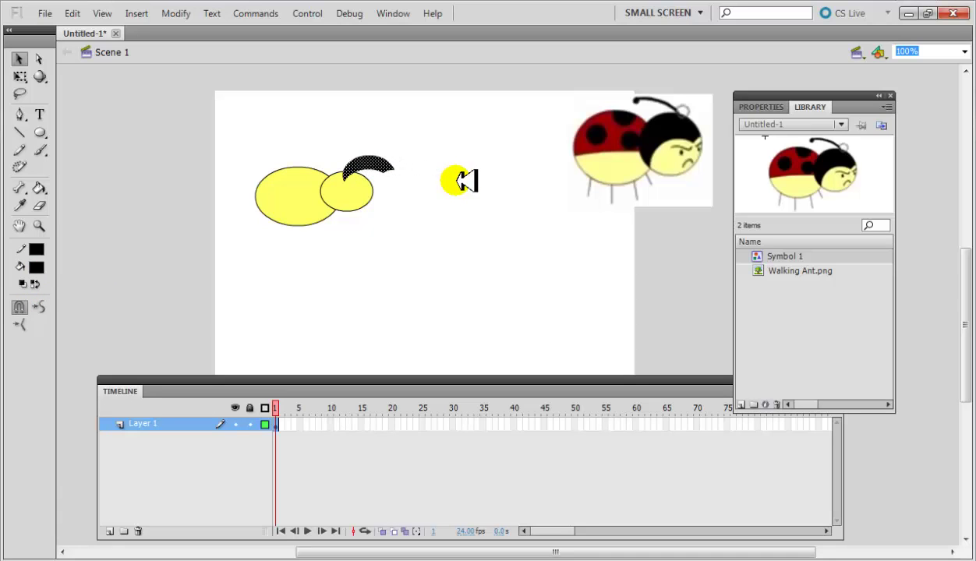
- Move the black crescent onto the upper part of the head oval and nudge it down until it fits inside the outline
key("Down")
key("Down")
key("Down")
key("Down")
key("Down")
key("Down")
key("Down")
key("Down")
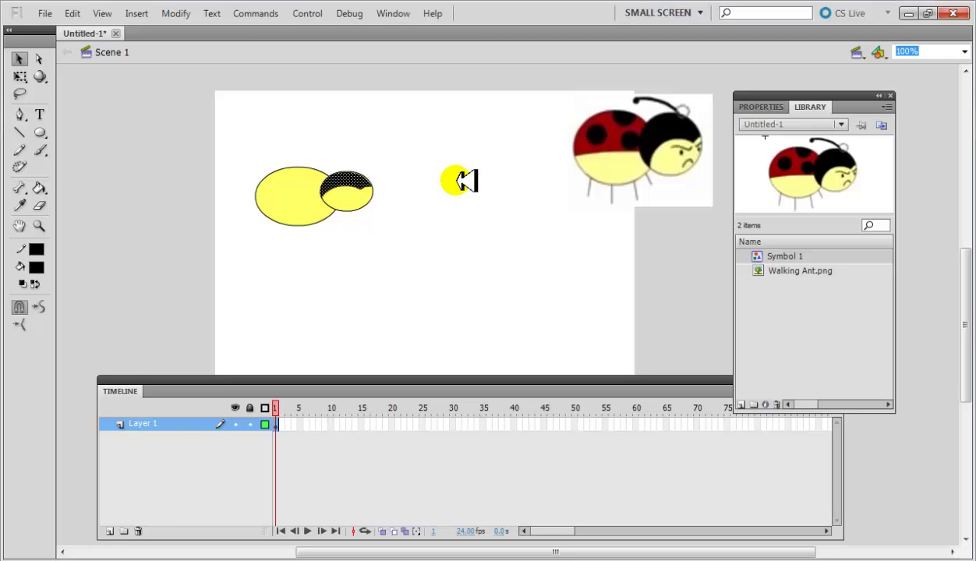
left_click(458, 180)
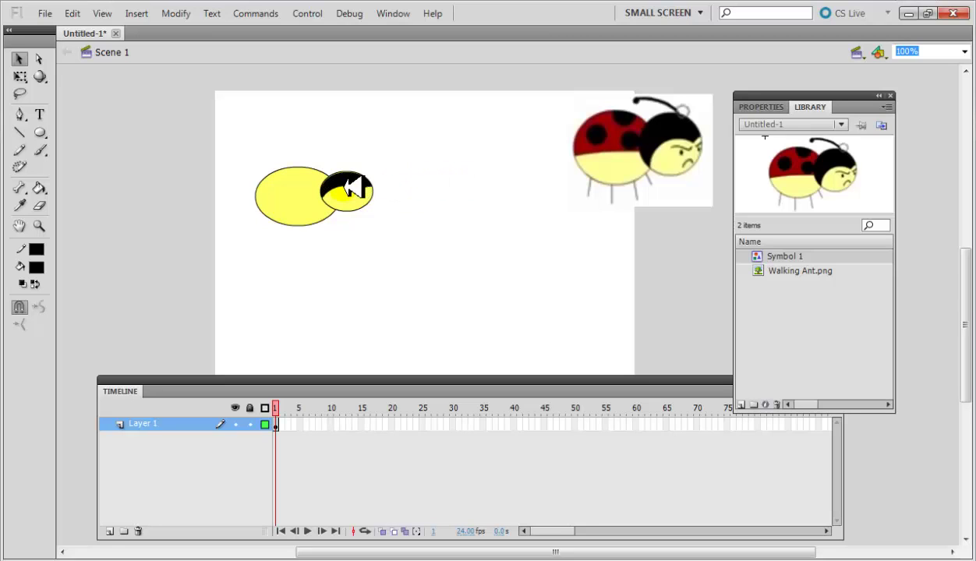
left_click(460, 191)
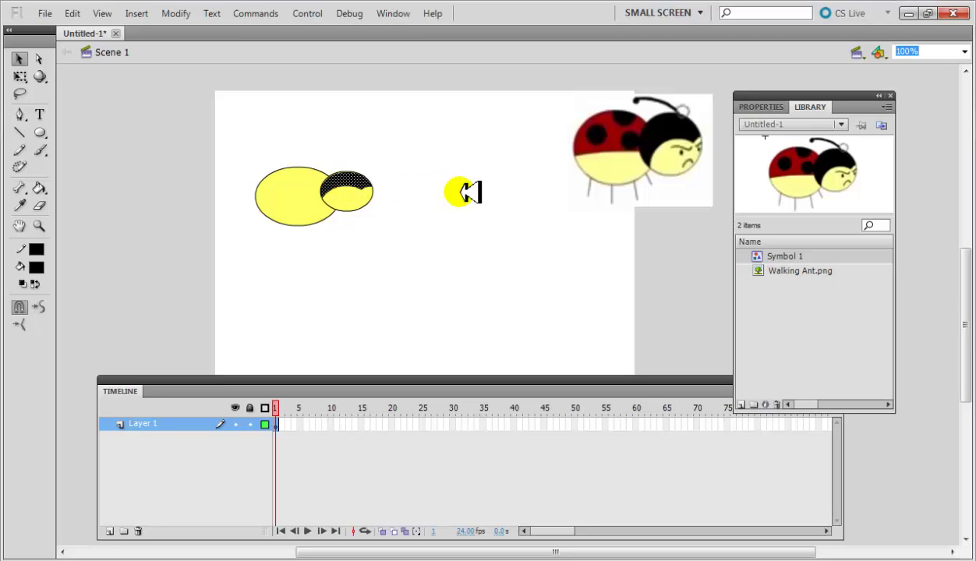
left_click(461, 192)
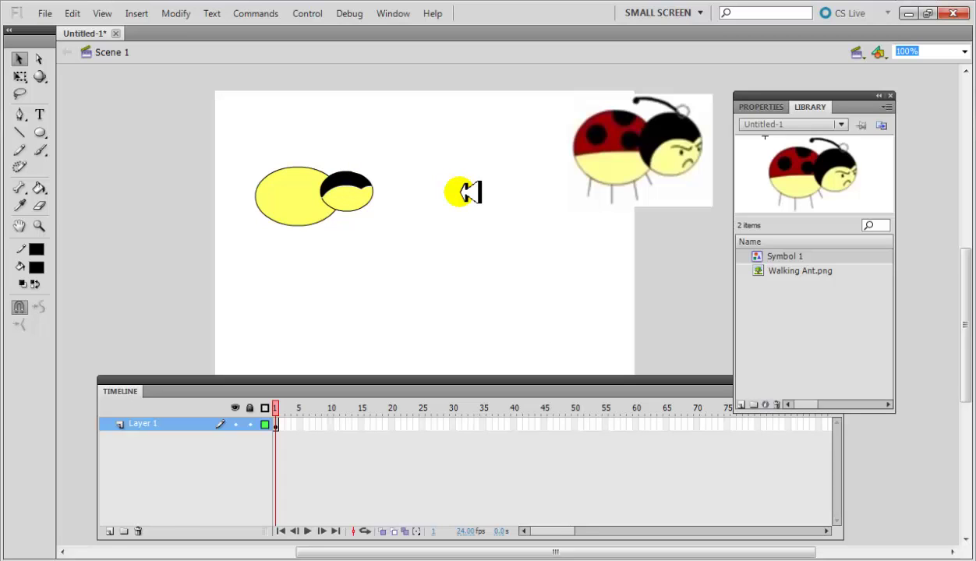
- Try to draw a wavy brow line with the Pencil tool beside the head and move it onto the face
left_click(690, 156)
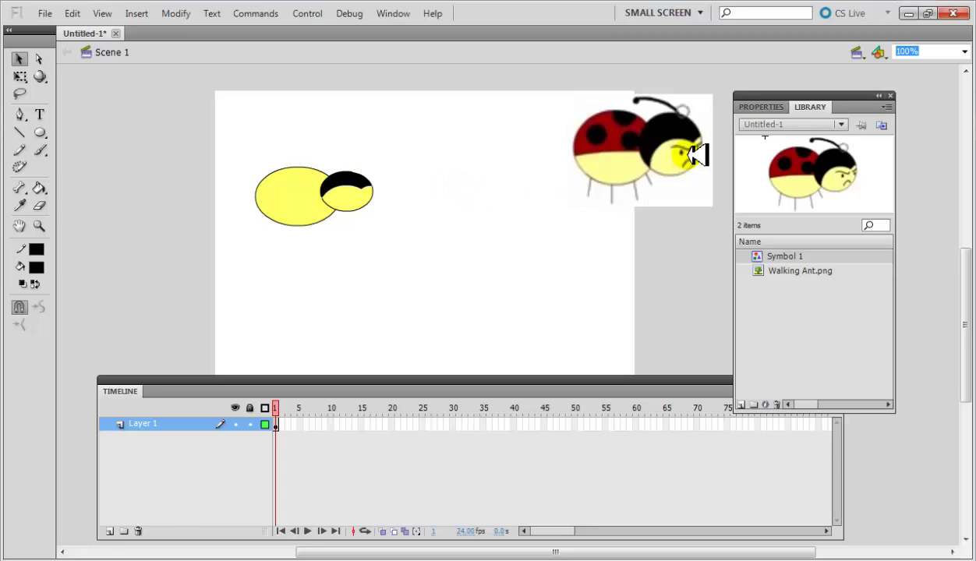
left_click(21, 133)
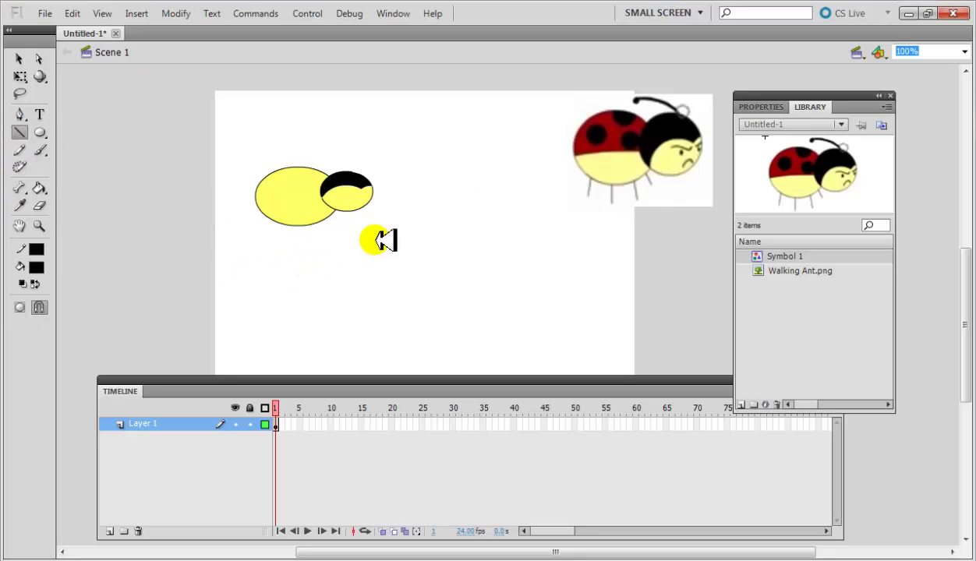
left_click(20, 151)
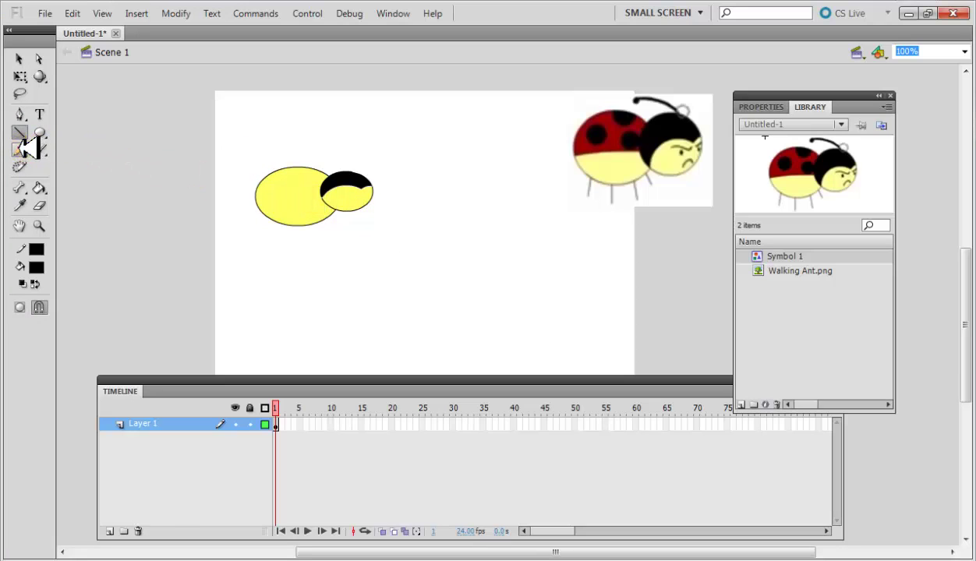
mouse_move(396, 213)
left_mouse_down()
mouse_move(434, 219)
mouse_move(415, 242)
mouse_move(420, 225)
mouse_move(406, 217)
mouse_move(447, 213)
mouse_move(425, 228)
left_mouse_up()
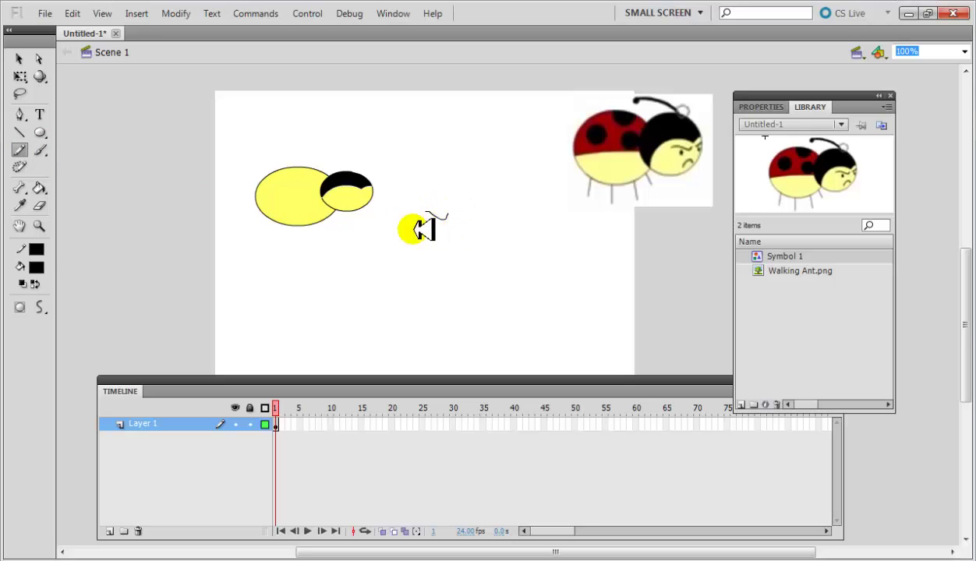
left_click(19, 58)
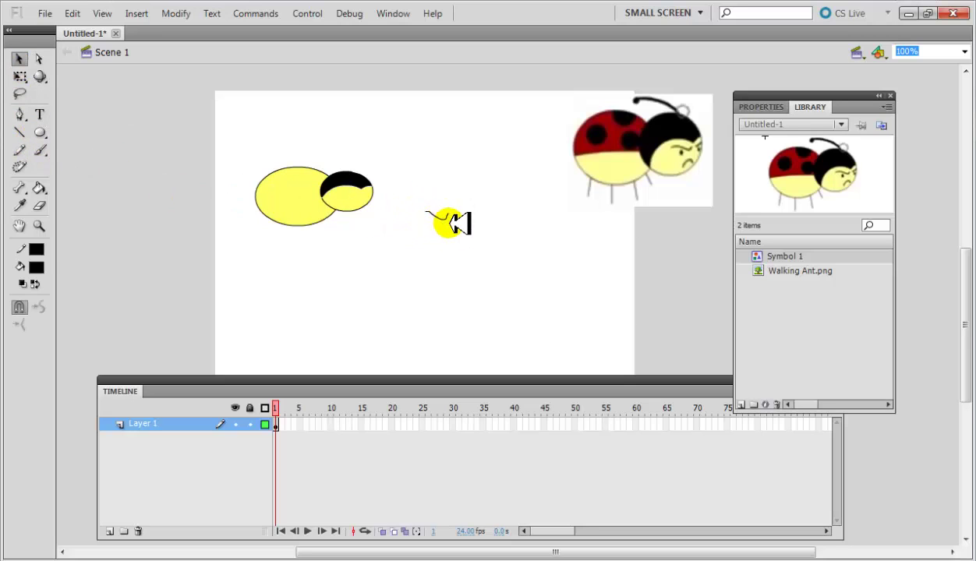
left_click_drag(405, 219, 360, 211)
left_click(18, 58)
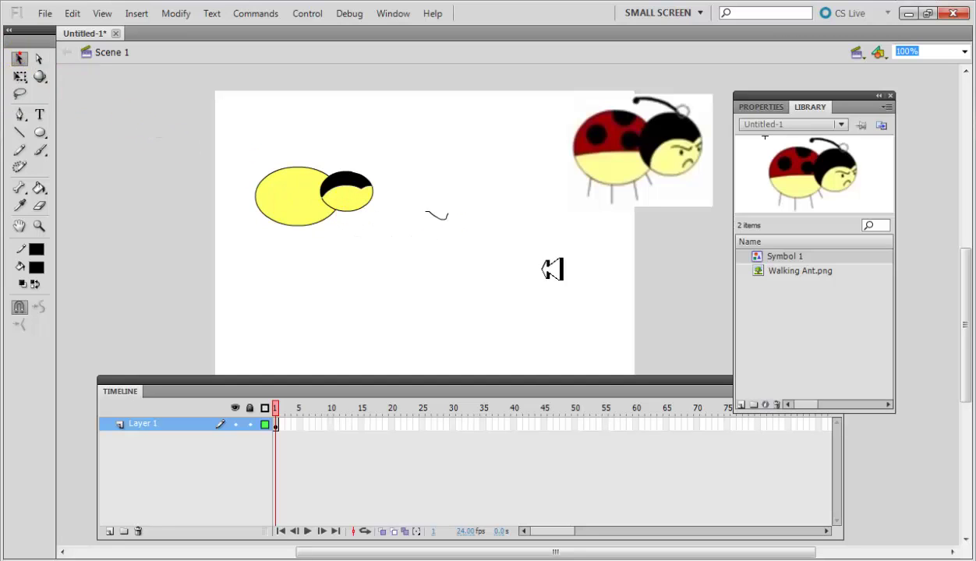
left_click(439, 218)
left_click(443, 221)
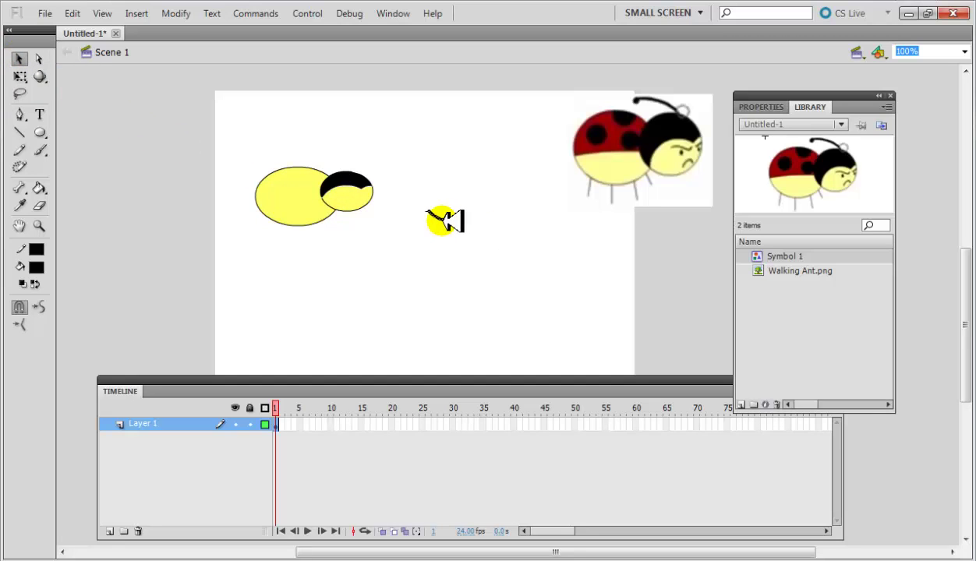
mouse_move(443, 215)
left_mouse_down()
mouse_move(363, 209)
mouse_move(358, 199)
left_mouse_up()
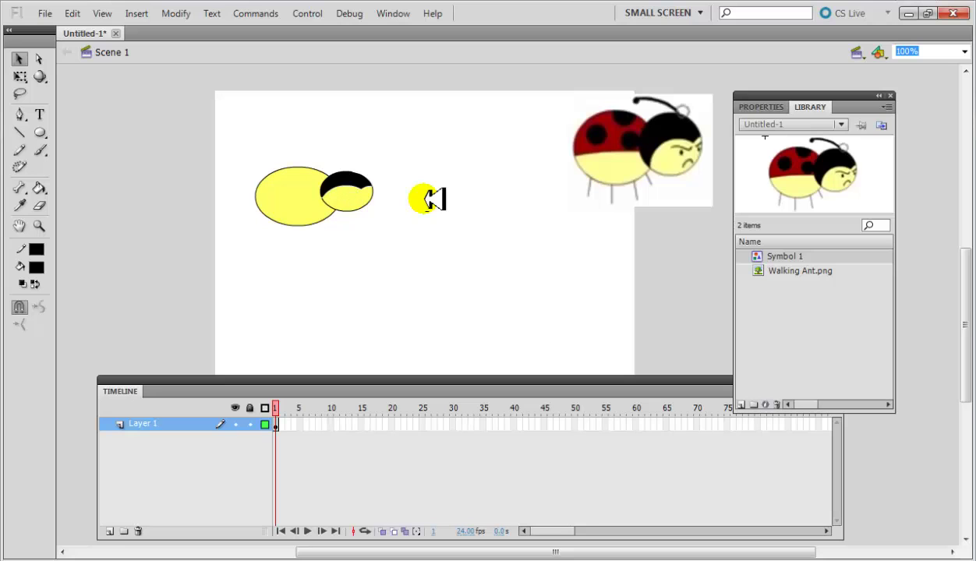
left_click(399, 195)
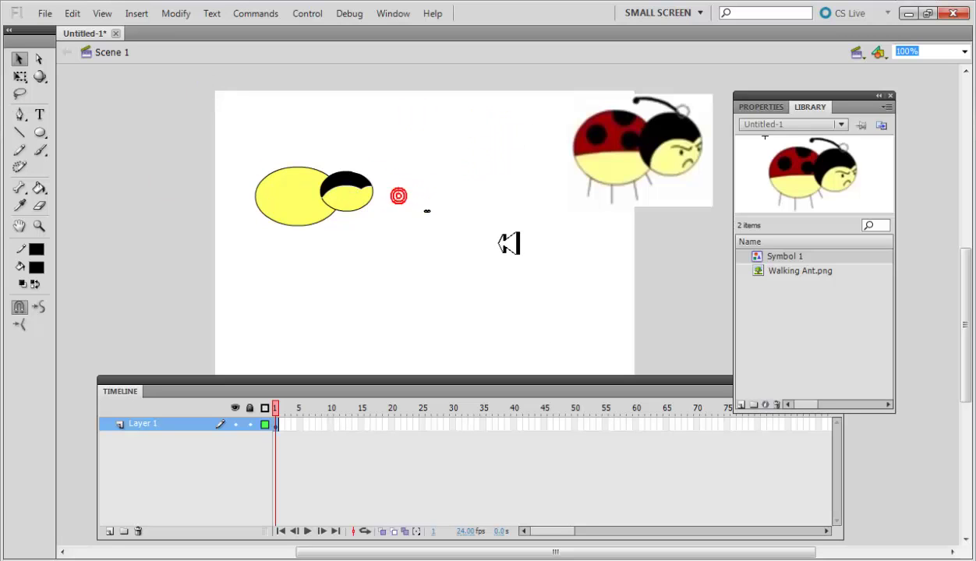
left_click(20, 132)
left_click_drag(429, 196, 452, 192)
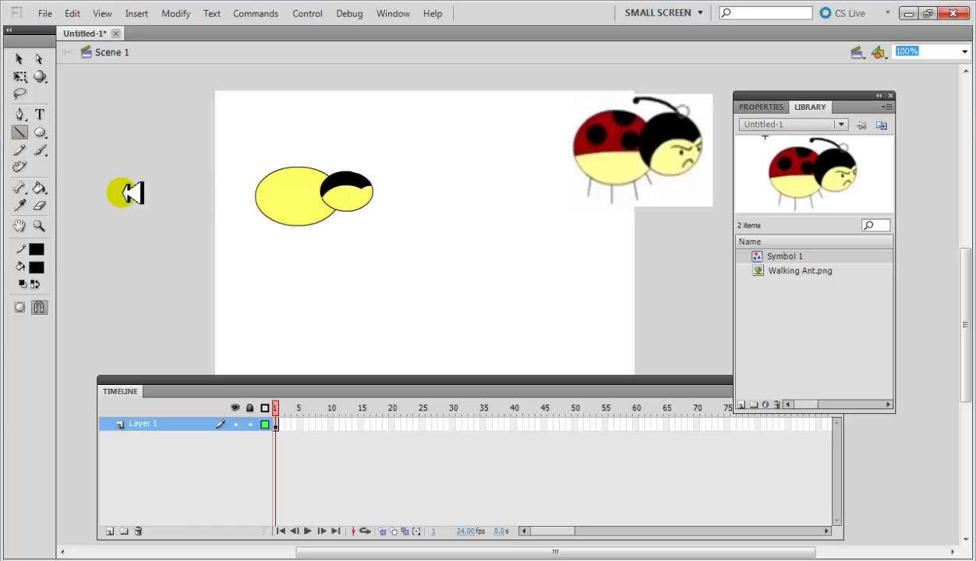
- Draw a short arched brow line with the Pencil tool and place it on the yellow face just below the black cap
left_click(19, 150)
left_click_drag(390, 205, 423, 205)
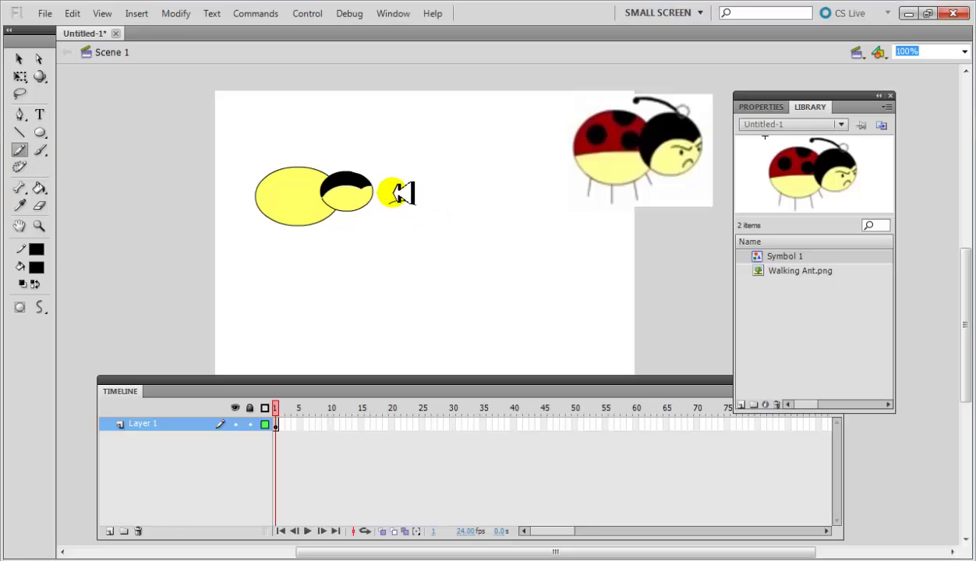
left_click(17, 54)
left_click(414, 204)
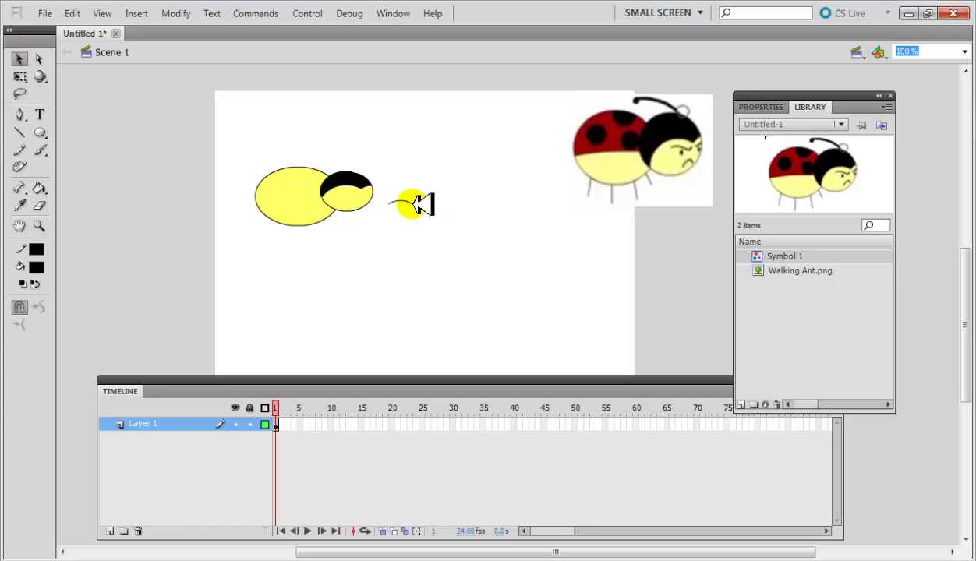
mouse_move(421, 203)
left_mouse_down()
mouse_move(450, 219)
mouse_move(357, 198)
left_mouse_up()
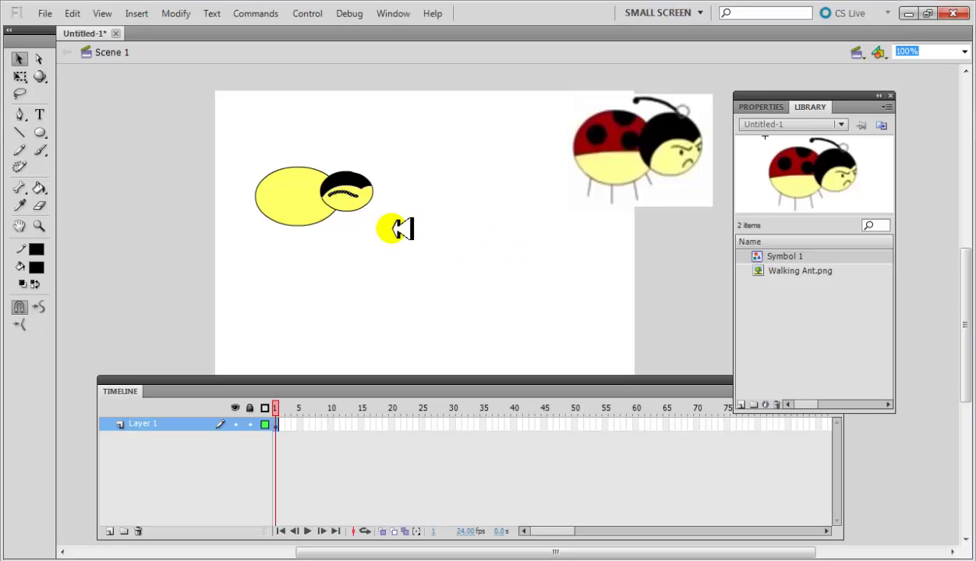
left_click(20, 150)
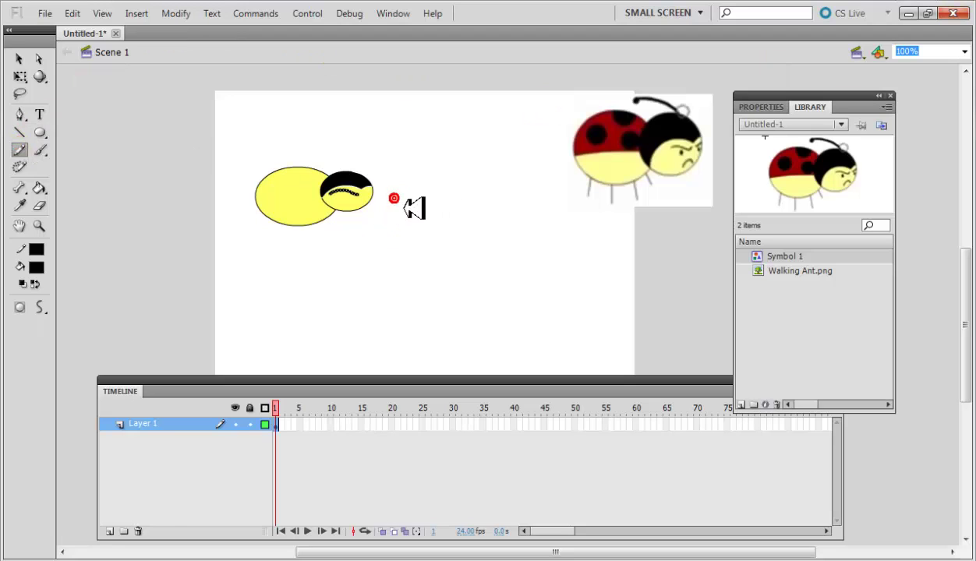
left_click(19, 59)
left_click(462, 218)
- Try several short freehand strokes beside the head for the second brow line
left_click(20, 148)
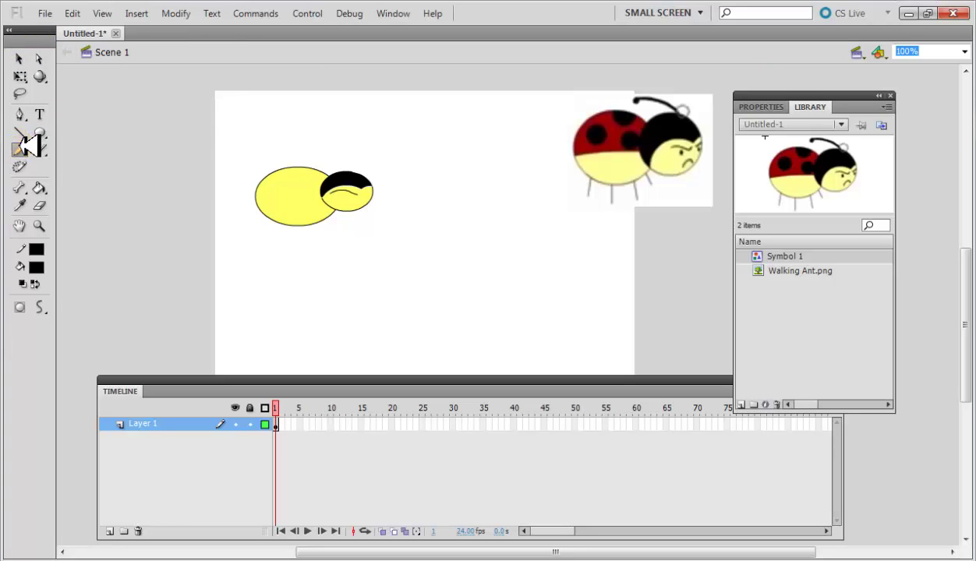
left_click(396, 200)
left_click(431, 198)
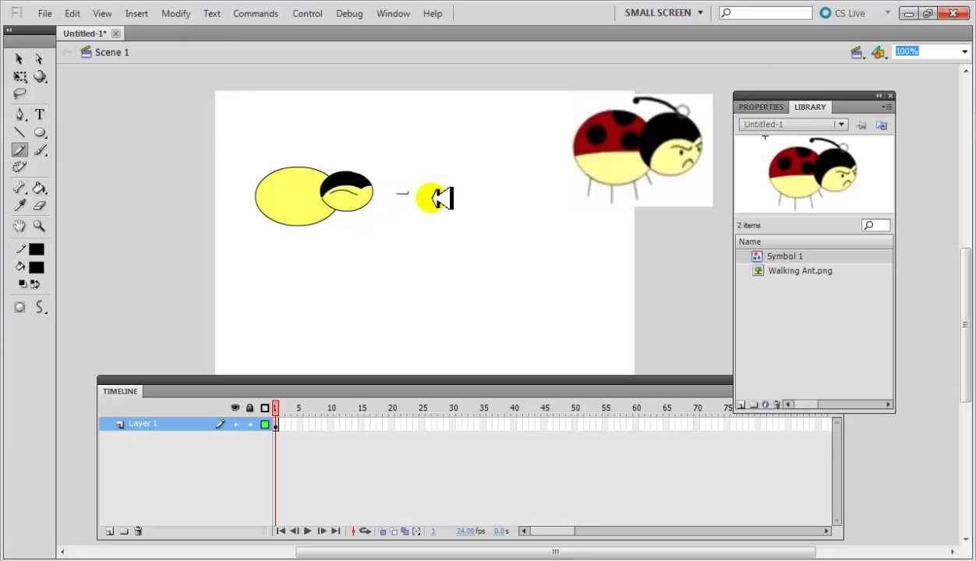
left_click(438, 207)
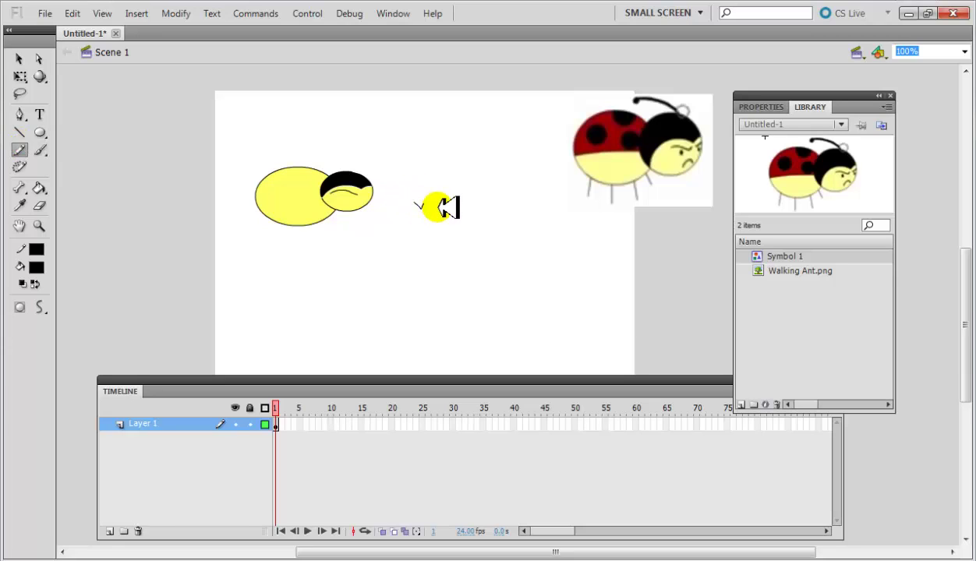
left_click(443, 199)
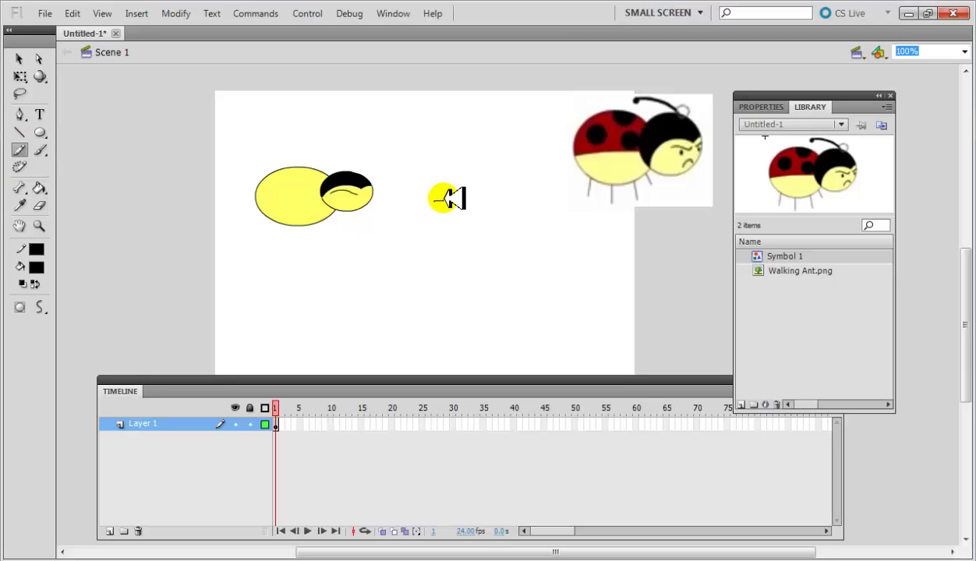
left_click(491, 220)
left_click(441, 211)
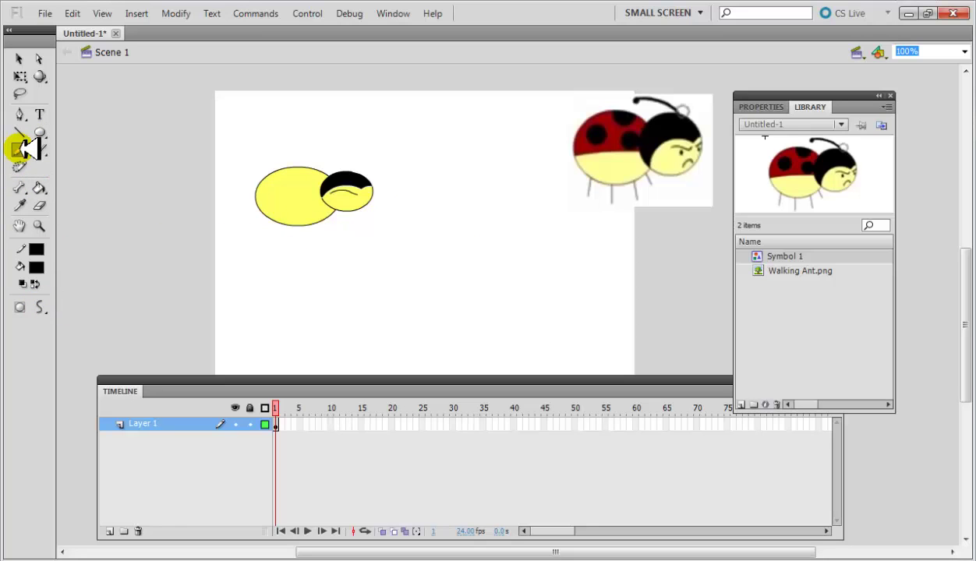
- Draw a short slanted pencil stroke beside the head and place it on the face near the head's right edge
left_click_drag(37, 307, 82, 328)
left_click_drag(423, 199, 432, 194)
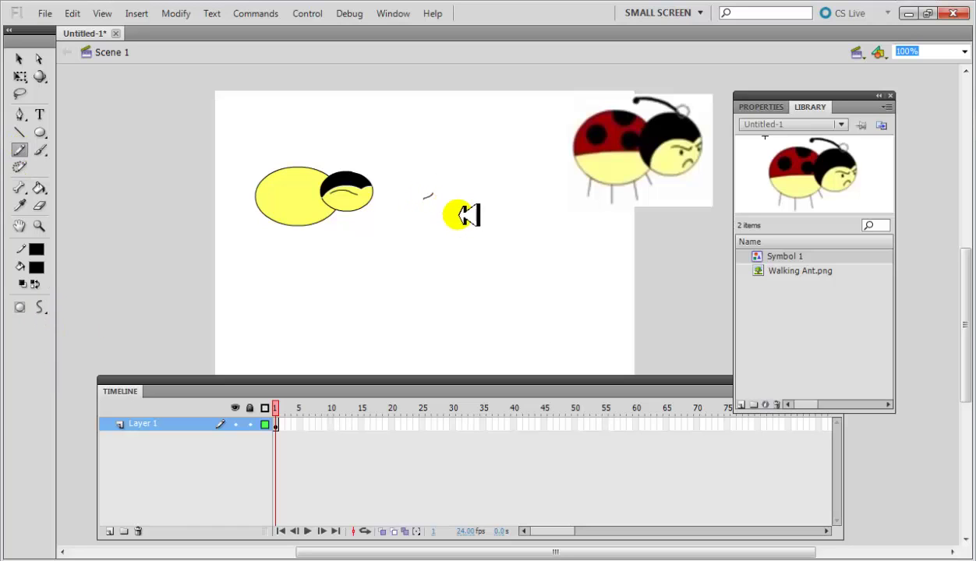
left_click(20, 58)
left_click(433, 196)
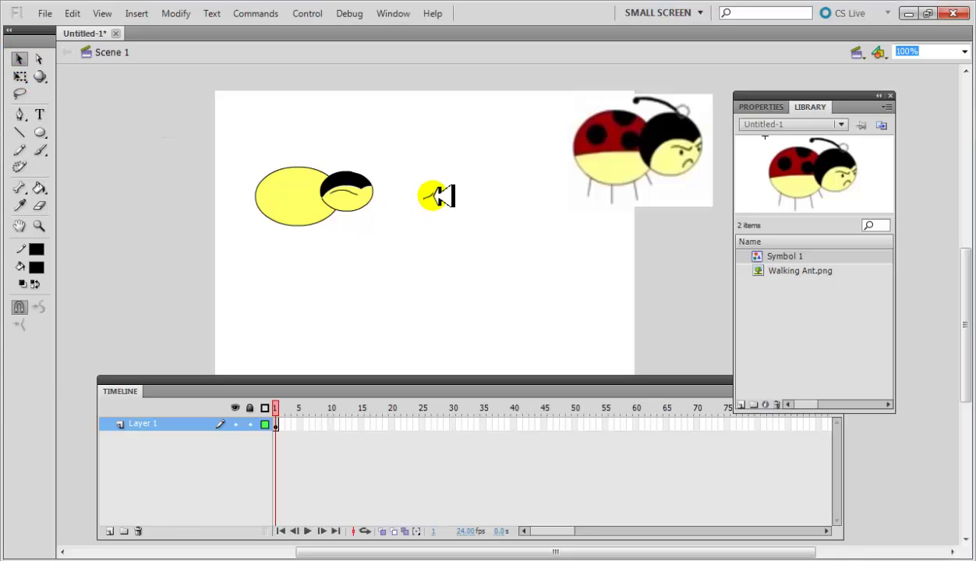
left_click(380, 197)
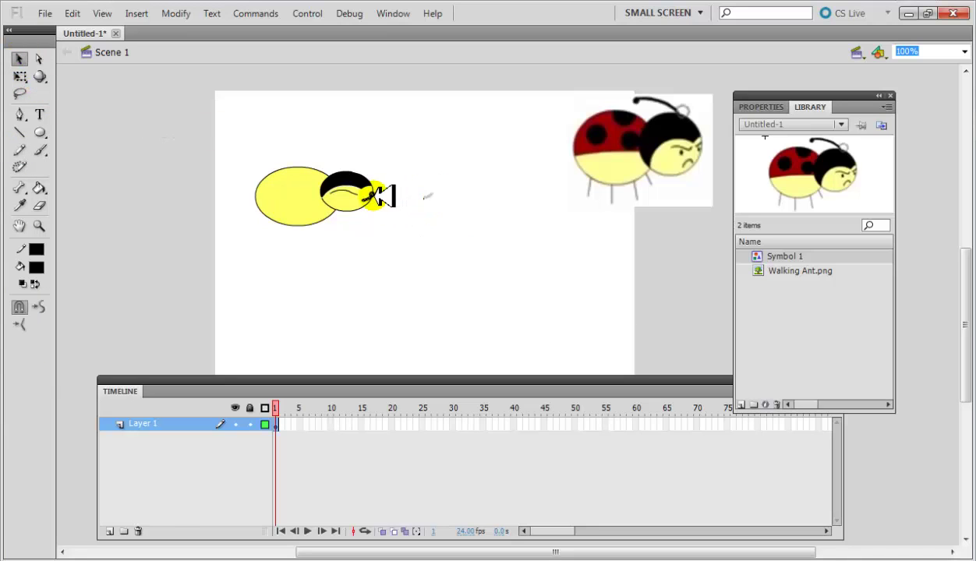
left_click(546, 172)
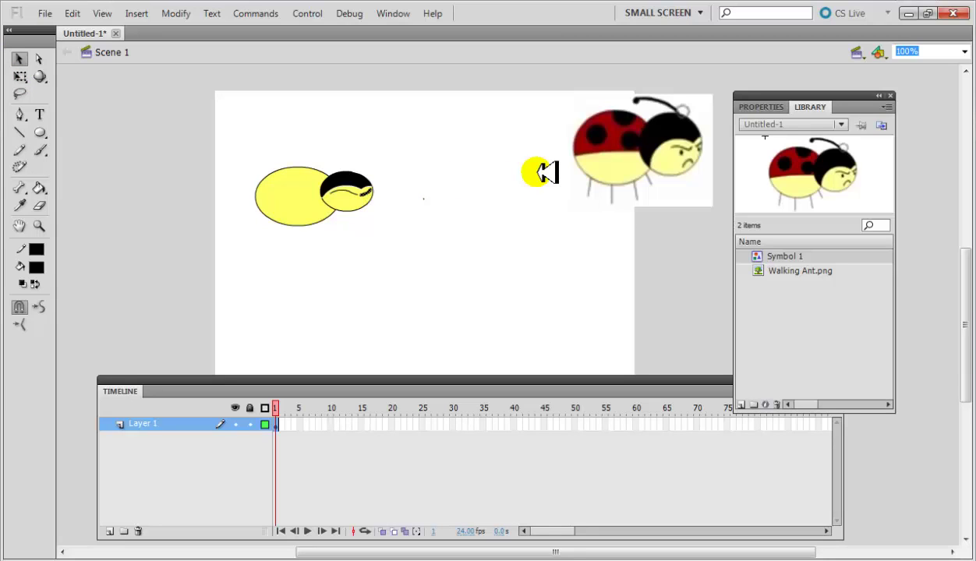
- Adjust the short brow stroke's position and angle with Free Transform so it sits beside the arched line
left_click(379, 191)
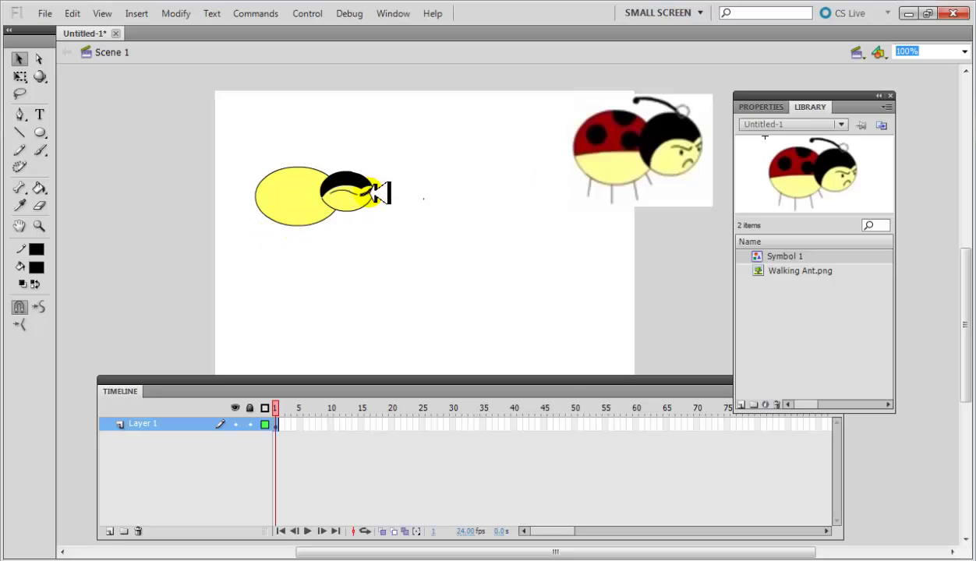
right_click(378, 191)
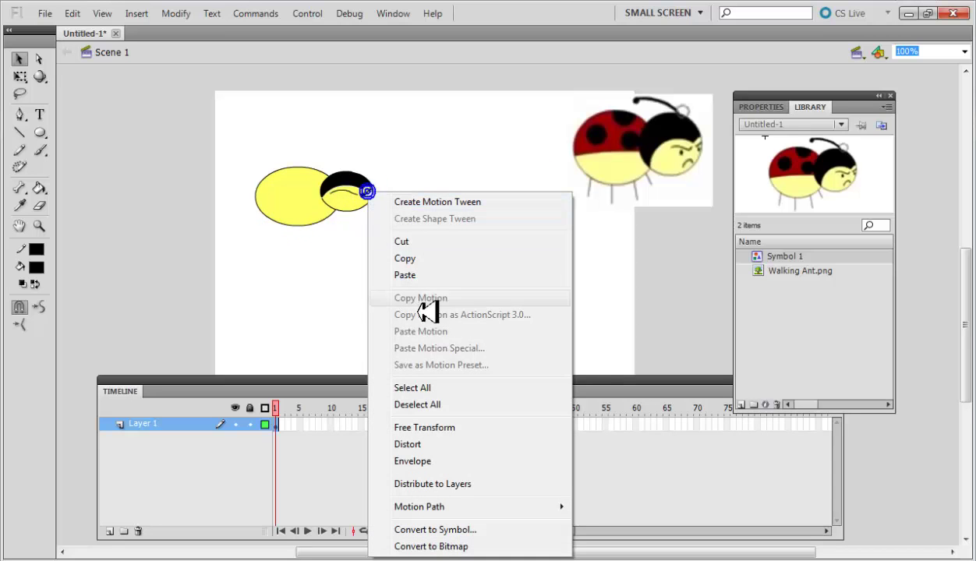
left_click(427, 428)
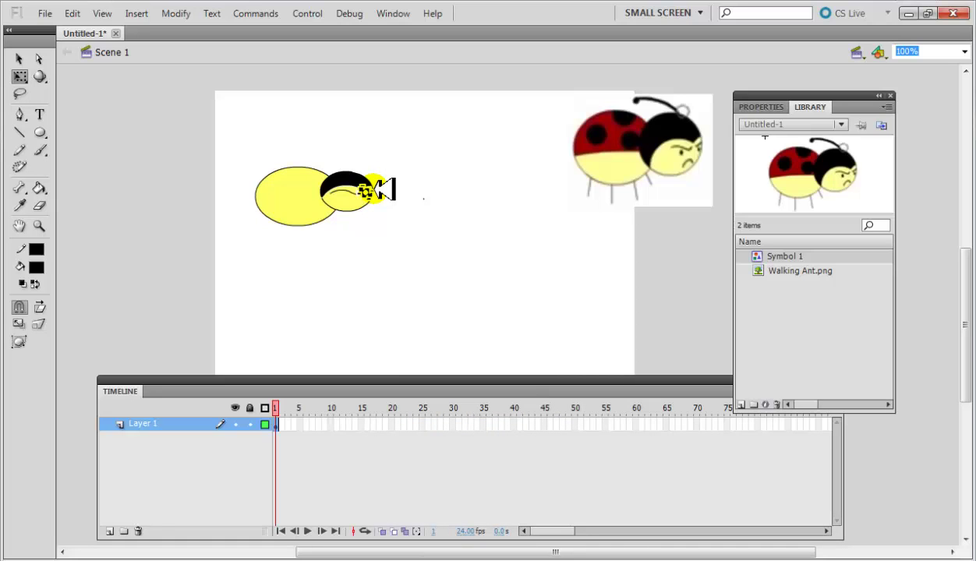
left_click(394, 213)
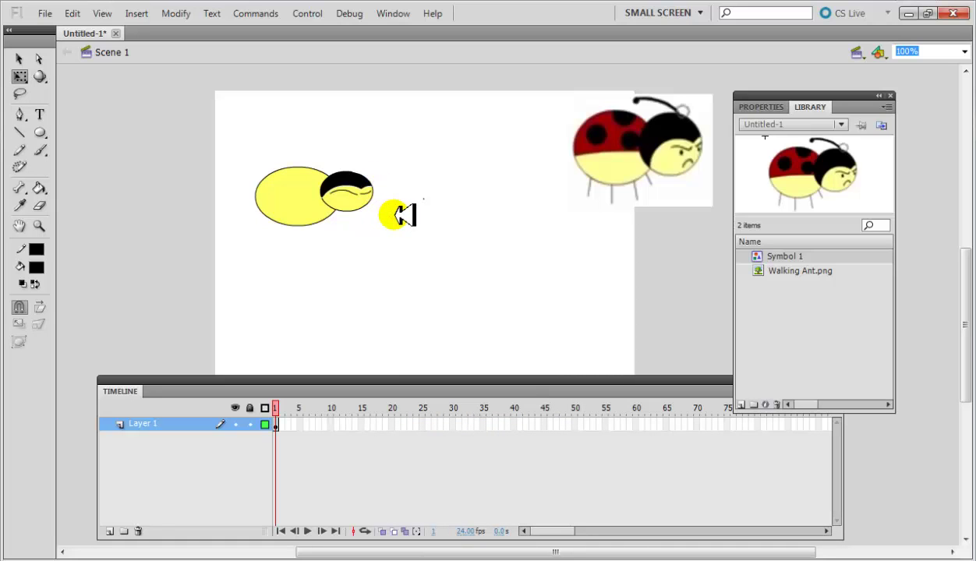
left_click(39, 134)
left_click(472, 191)
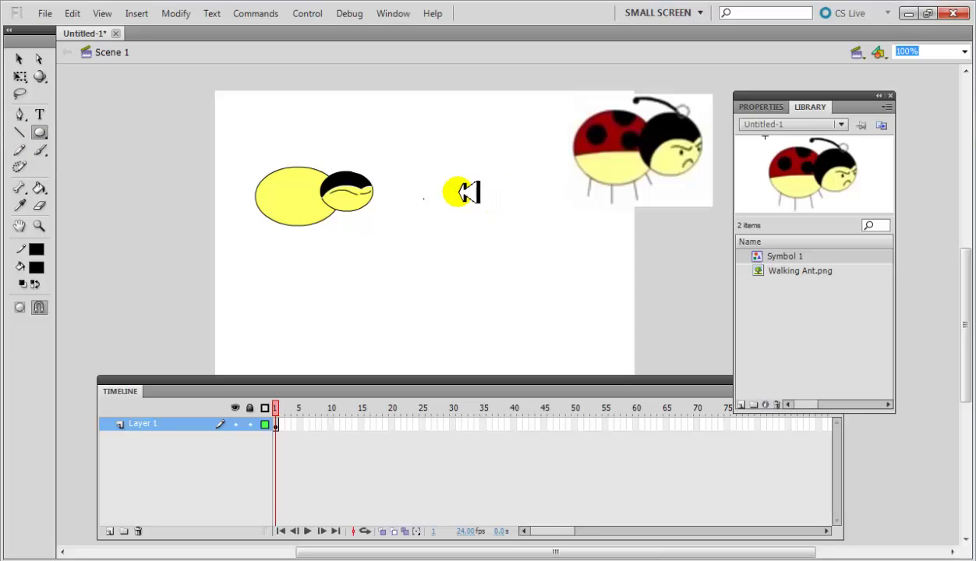
left_click(19, 59)
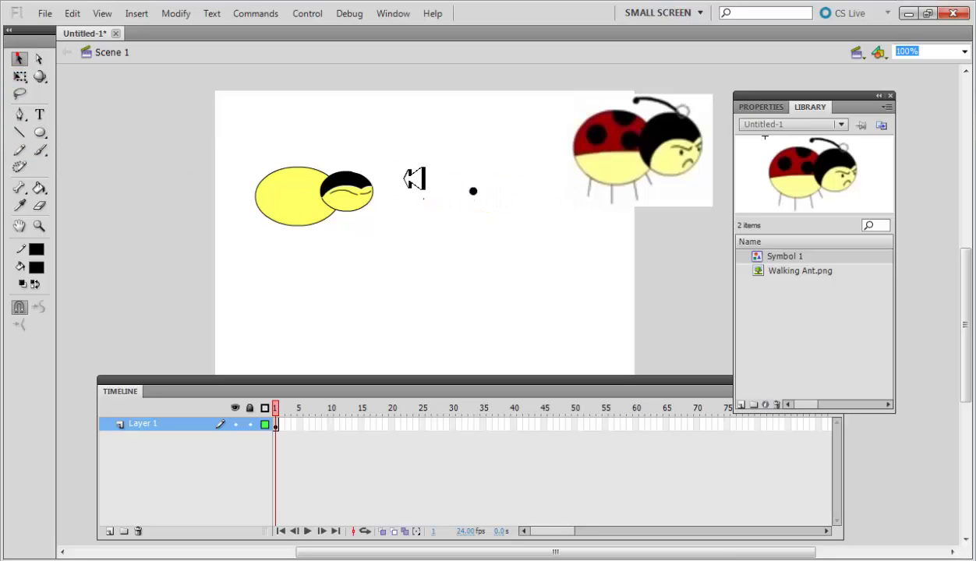
- Draw a tiny black dot with the Oval tool, duplicate it, and place both dots on the face under the brows as eyes
left_click(38, 134)
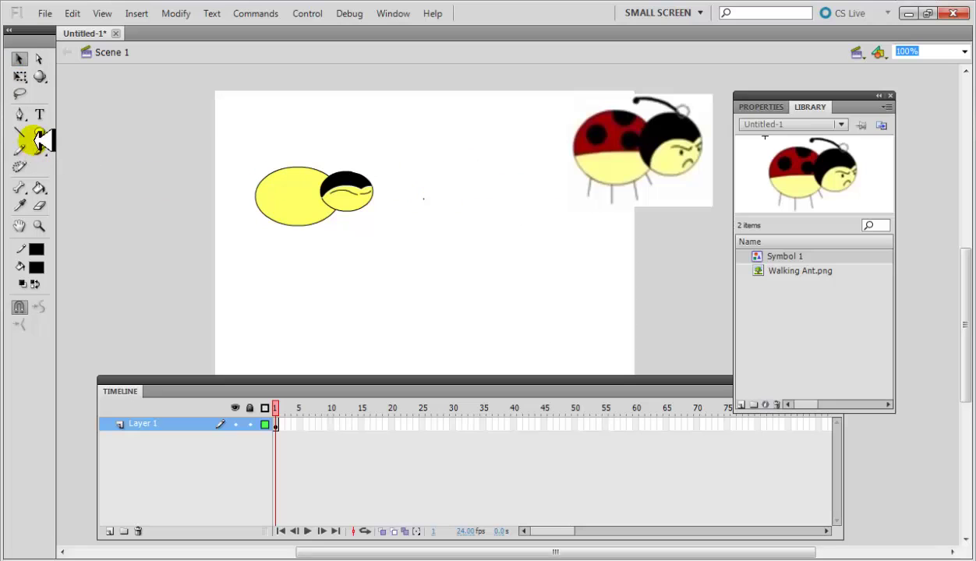
left_click(499, 182)
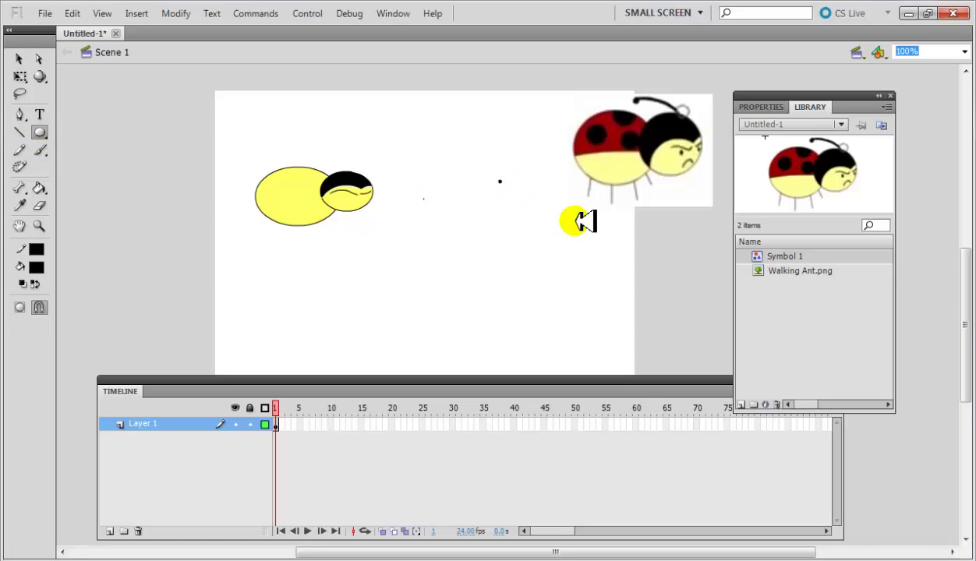
left_click(19, 59)
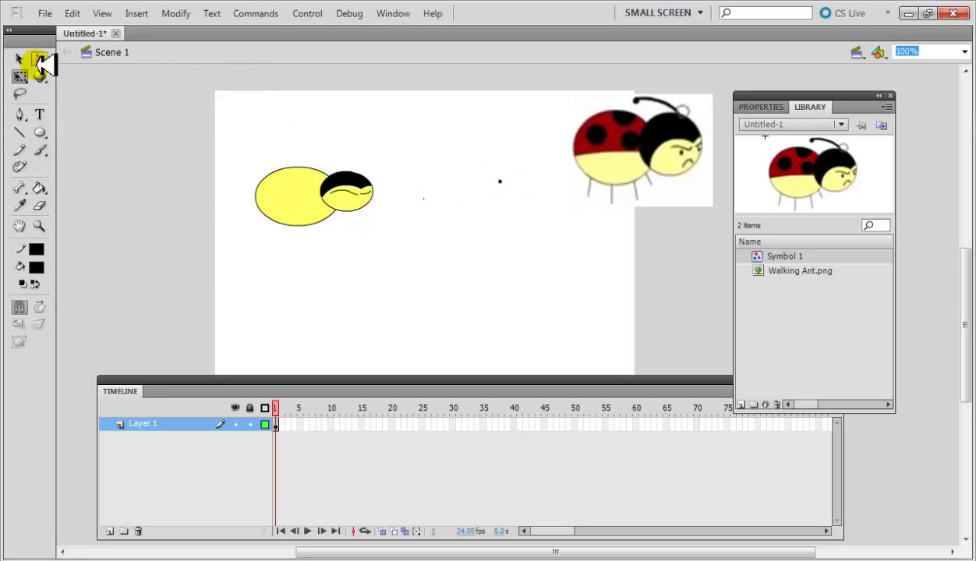
left_click(502, 170)
left_click_drag(504, 170, 523, 199)
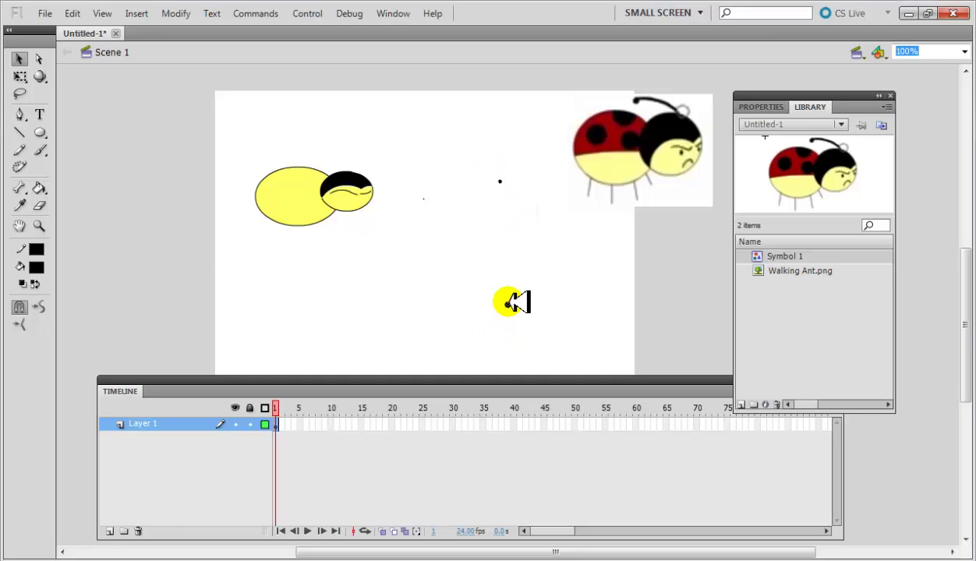
left_click_drag(508, 305, 373, 200)
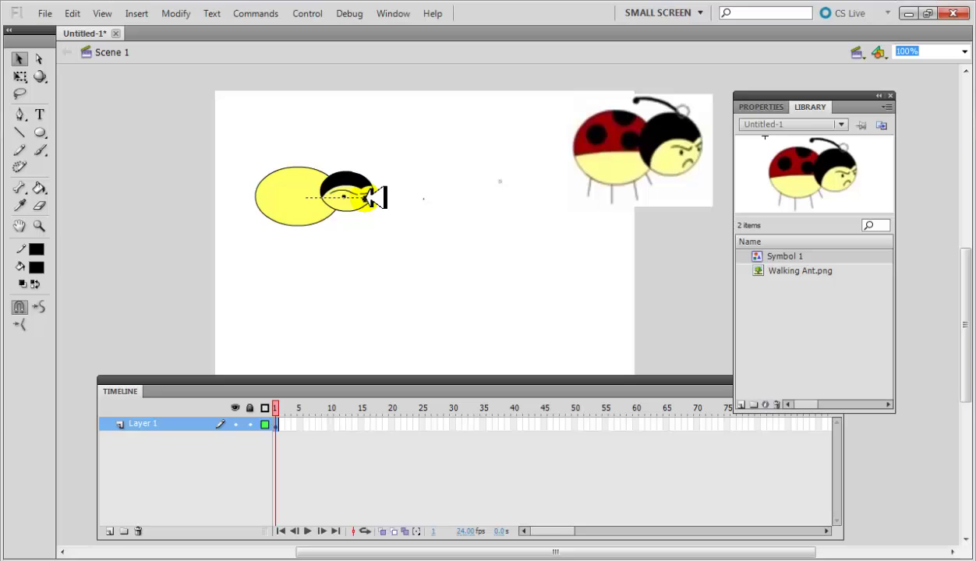
left_click_drag(372, 198, 364, 198)
- Draw a short straight line beside the head and bend it downward into a smile-shaped curve for the mouth
left_click(19, 133)
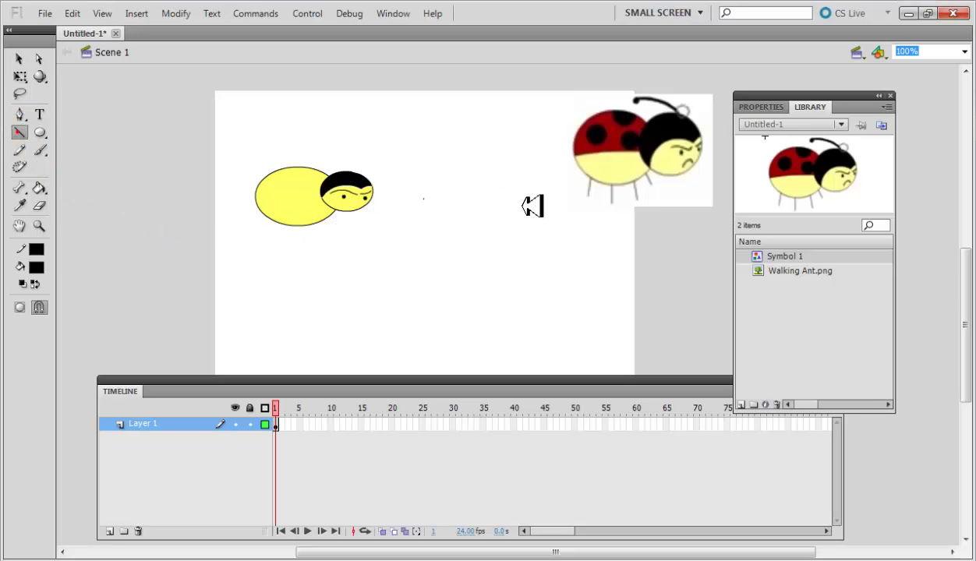
mouse_move(416, 232)
left_mouse_down()
mouse_move(457, 225)
mouse_move(429, 233)
mouse_move(435, 244)
left_mouse_up()
left_click(20, 60)
left_click(17, 60)
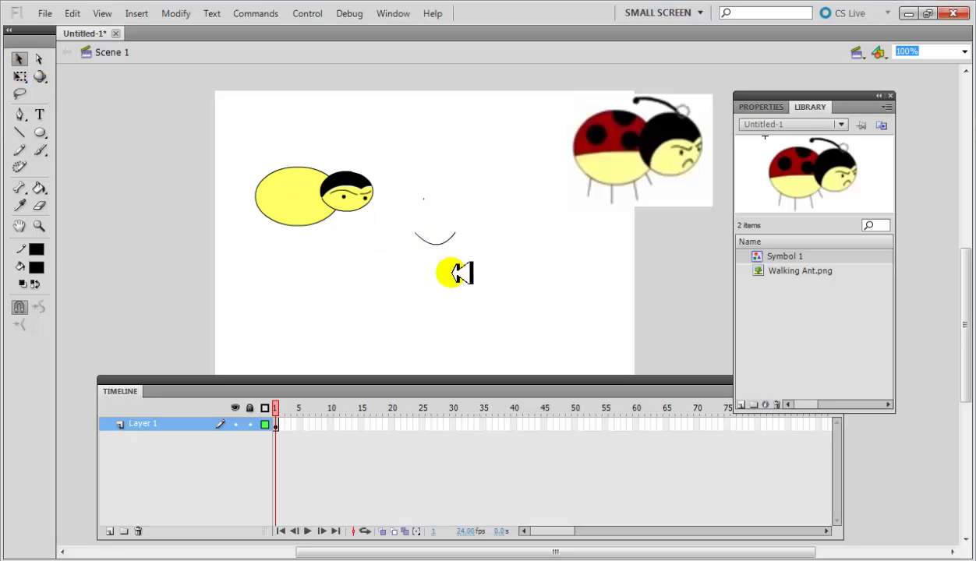
- Shrink the mouth curve with Free Transform until it is narrow enough for the face
left_click(446, 244)
right_click(456, 242)
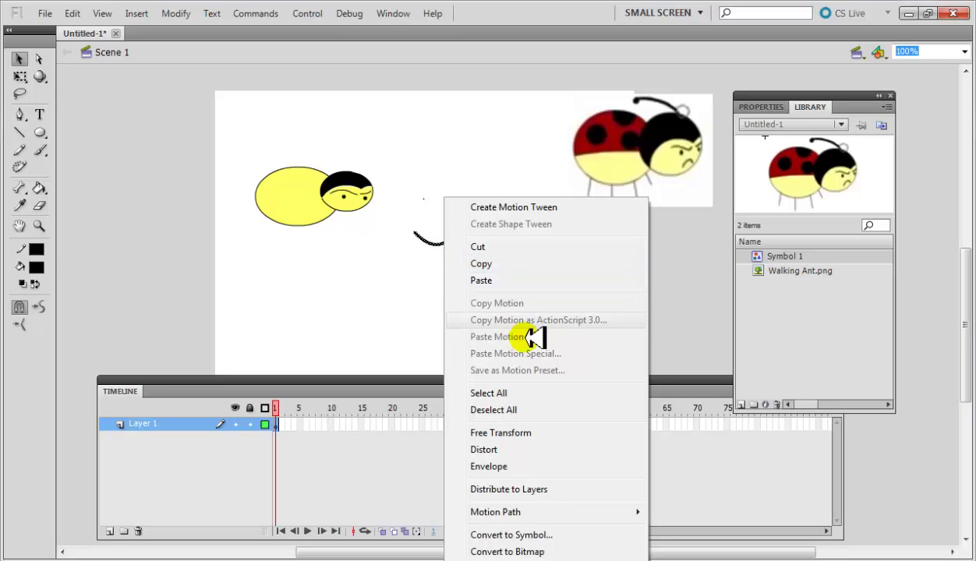
left_click(559, 430)
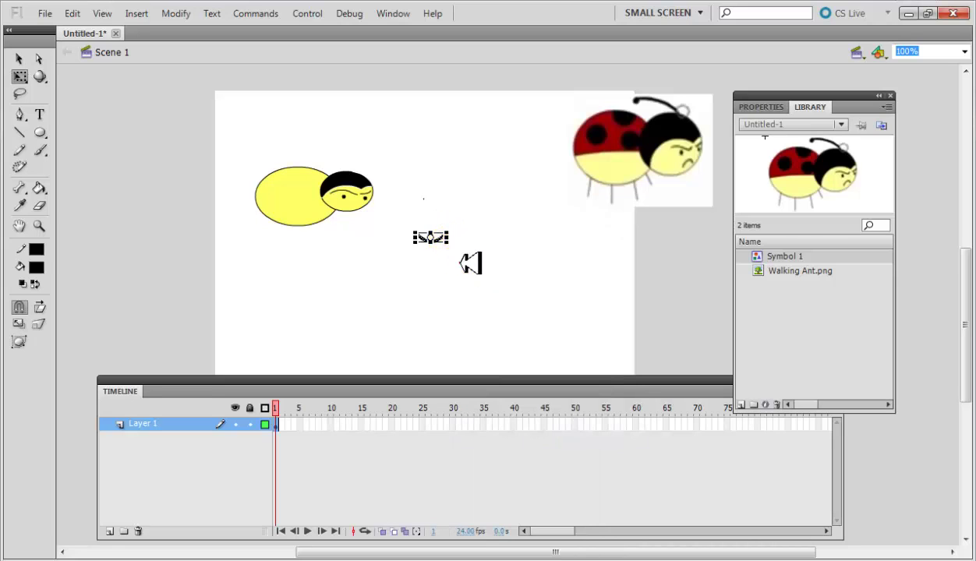
left_click(470, 263)
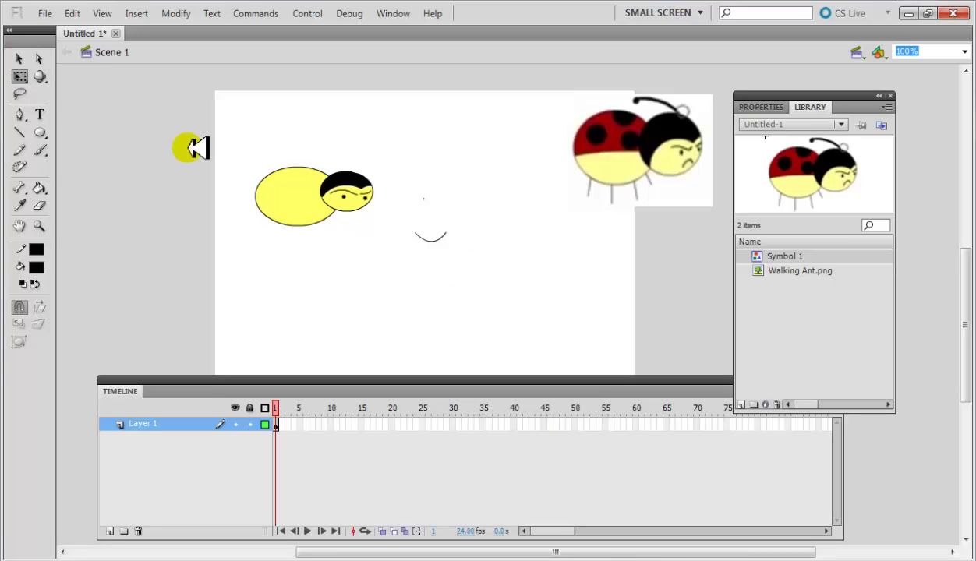
left_click(22, 59)
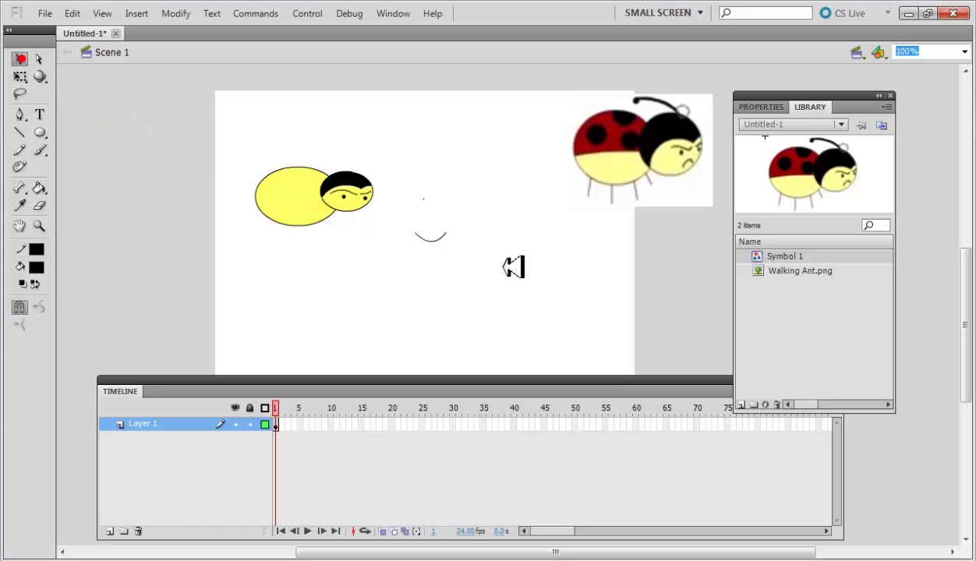
left_click_drag(407, 221, 456, 257)
right_click(440, 240)
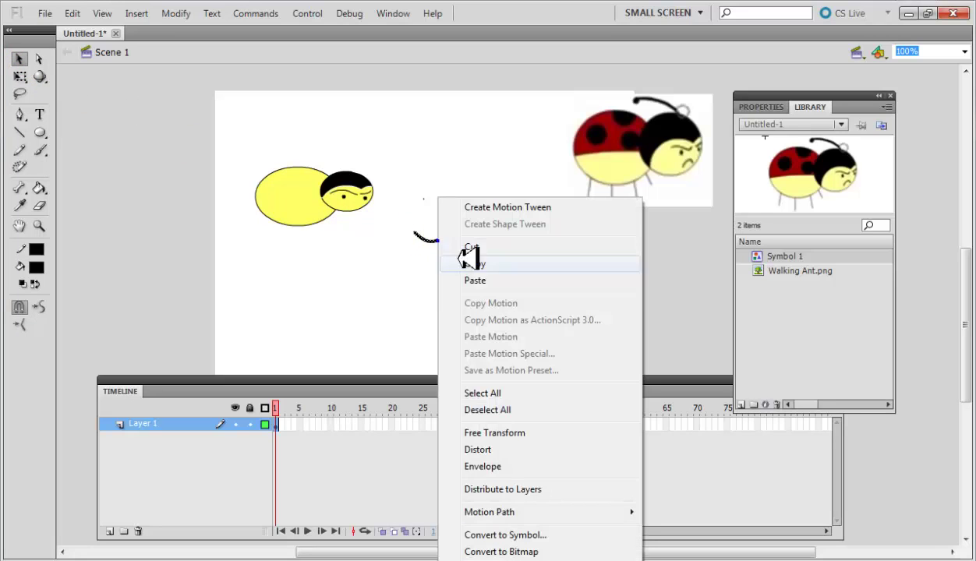
left_click(533, 430)
mouse_move(443, 238)
left_mouse_down()
mouse_move(456, 242)
mouse_move(419, 227)
mouse_move(438, 239)
mouse_move(429, 229)
left_mouse_up()
- Move the reduced mouth curve to just below the head
left_click(17, 60)
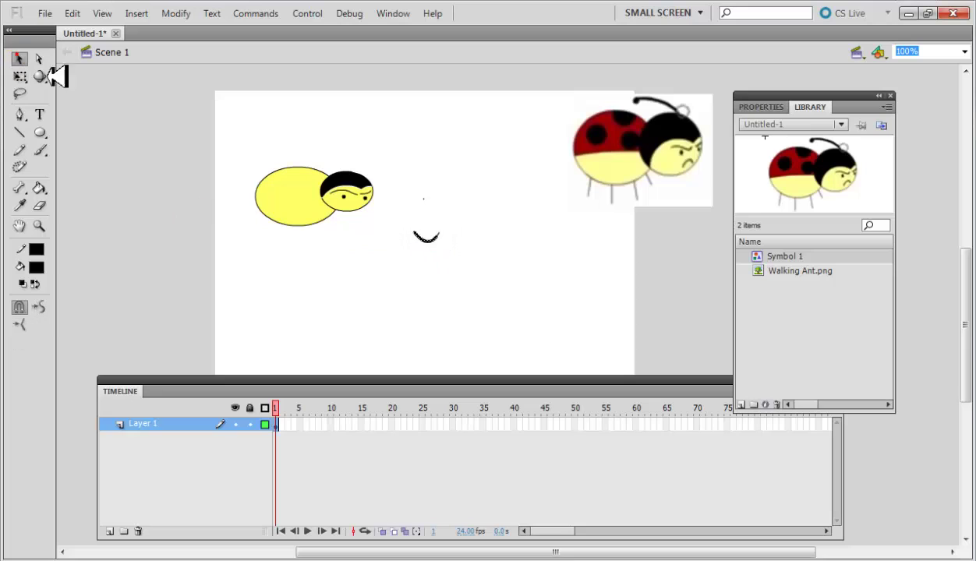
left_click(434, 236)
left_click(435, 237)
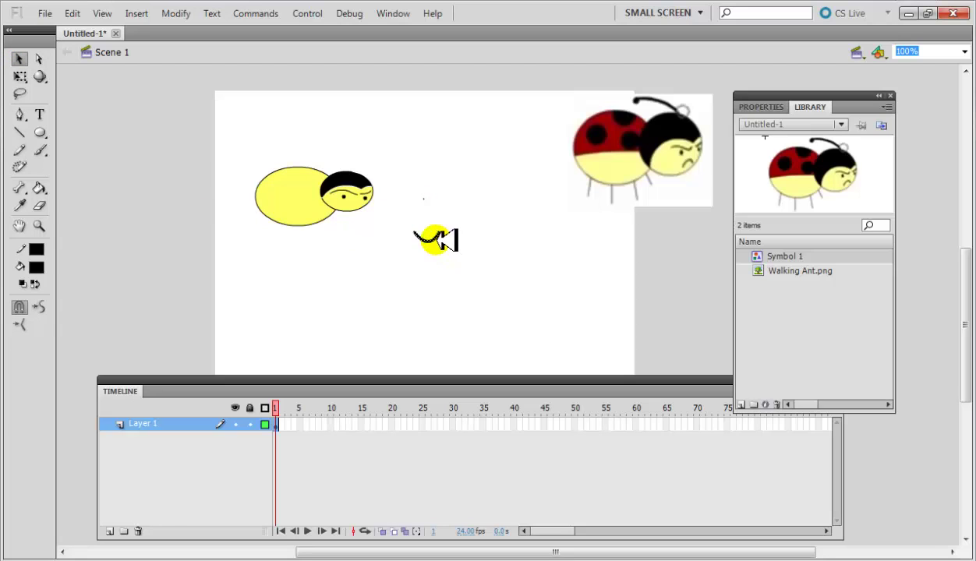
left_click_drag(441, 240, 363, 208)
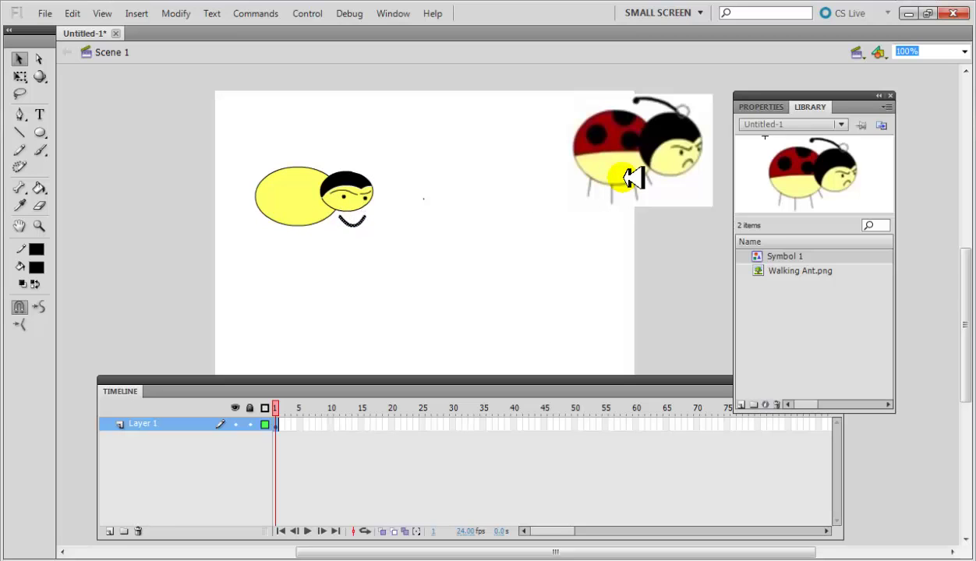
left_click(643, 65)
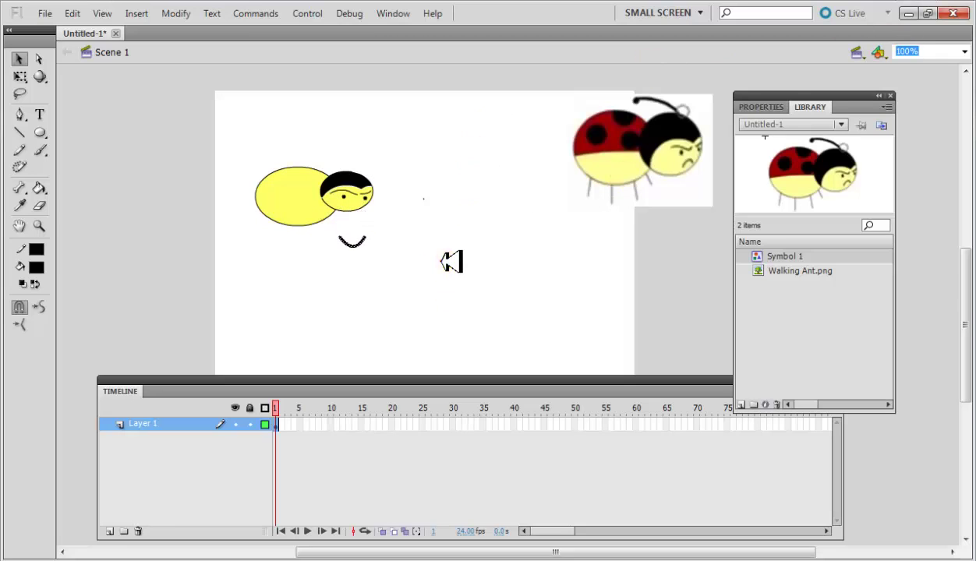
- Trim the upper ends of the mouth curve and place it on the face beneath the eyes
left_click(325, 224)
left_click_drag(323, 224, 415, 239)
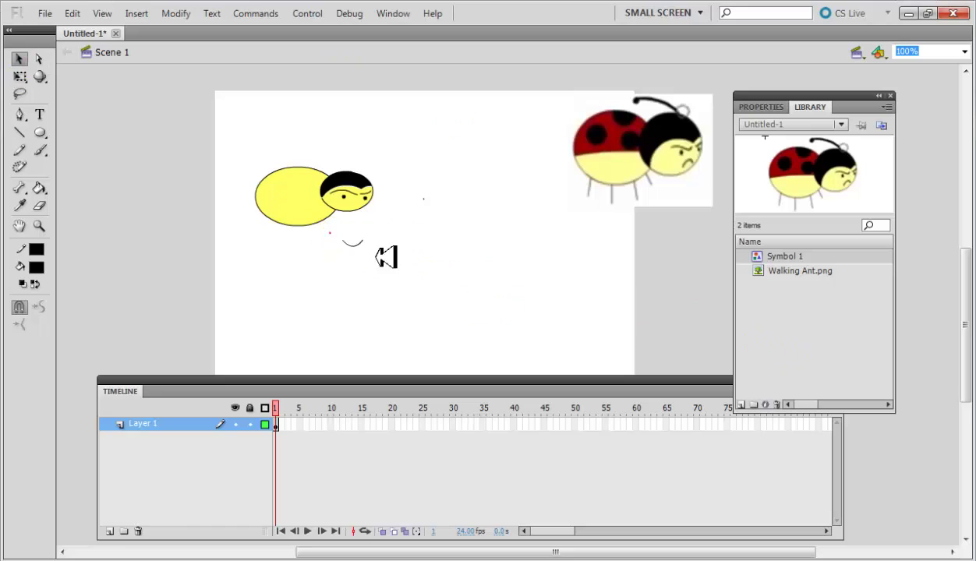
left_click(655, 300)
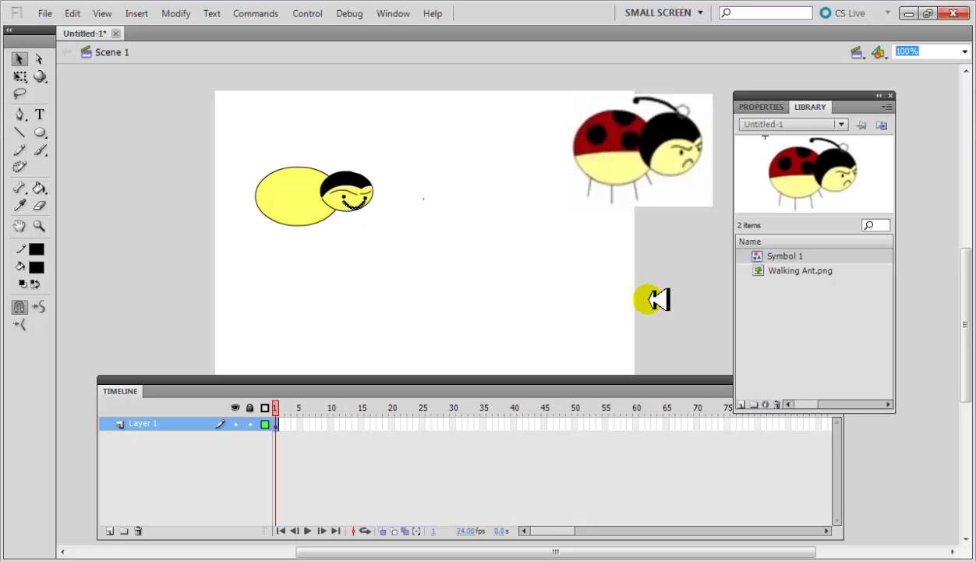
left_click(337, 298)
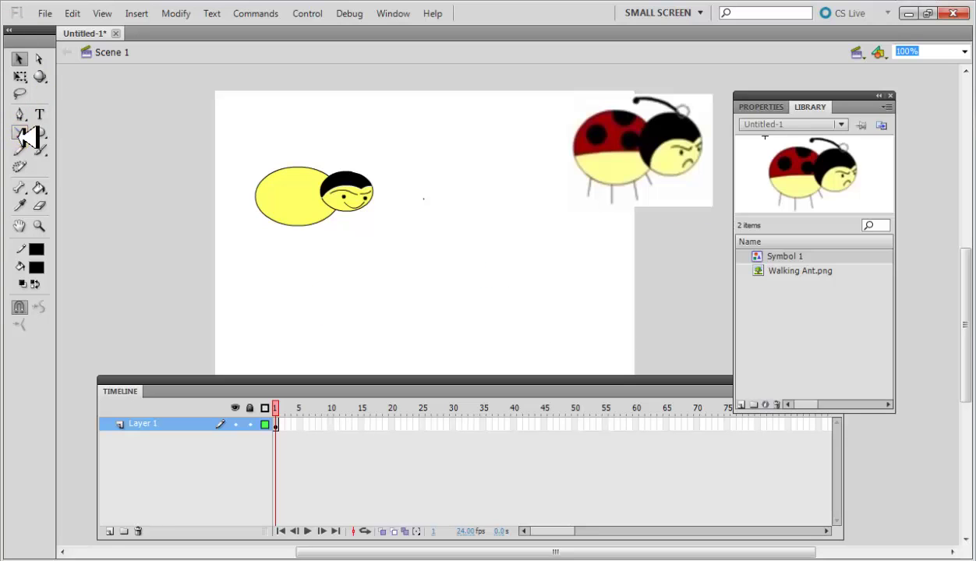
- Draw a line across the body from the head to its rear edge and bend it upward into an arc
left_click(20, 133)
left_click_drag(327, 193, 257, 195)
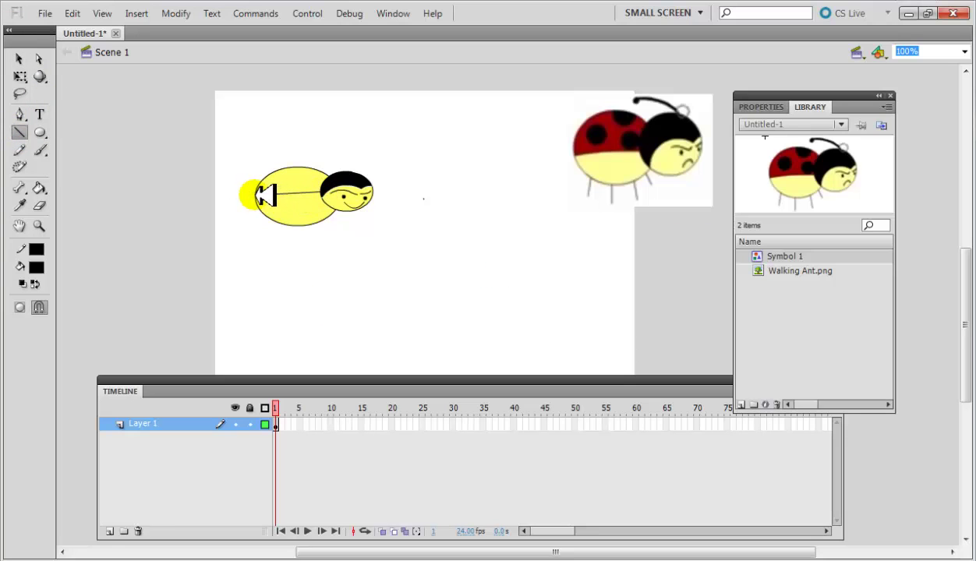
left_click(19, 59)
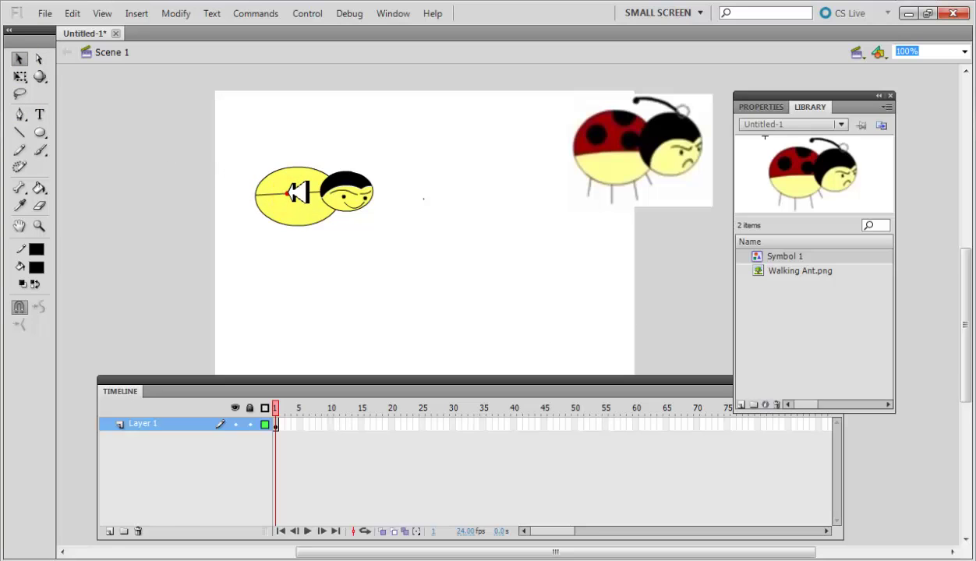
left_click(19, 59)
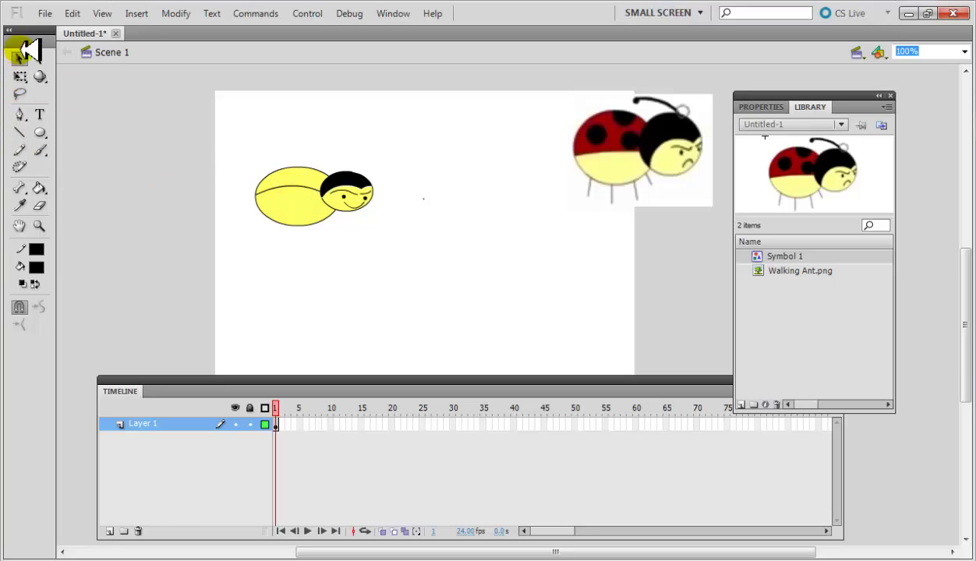
- Fill the upper section of the body, above the dividing arc, with bright orange-red
left_click(317, 180)
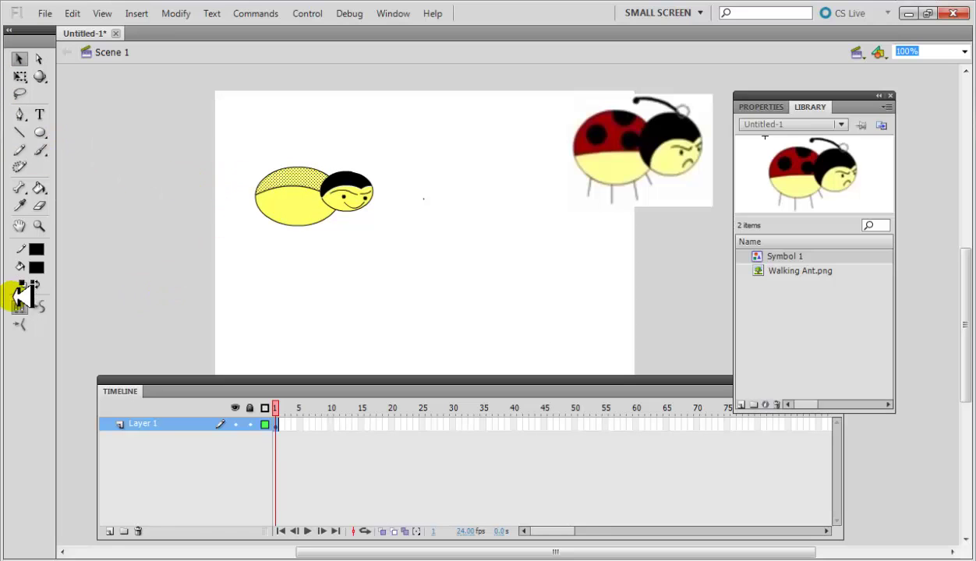
left_click(36, 266)
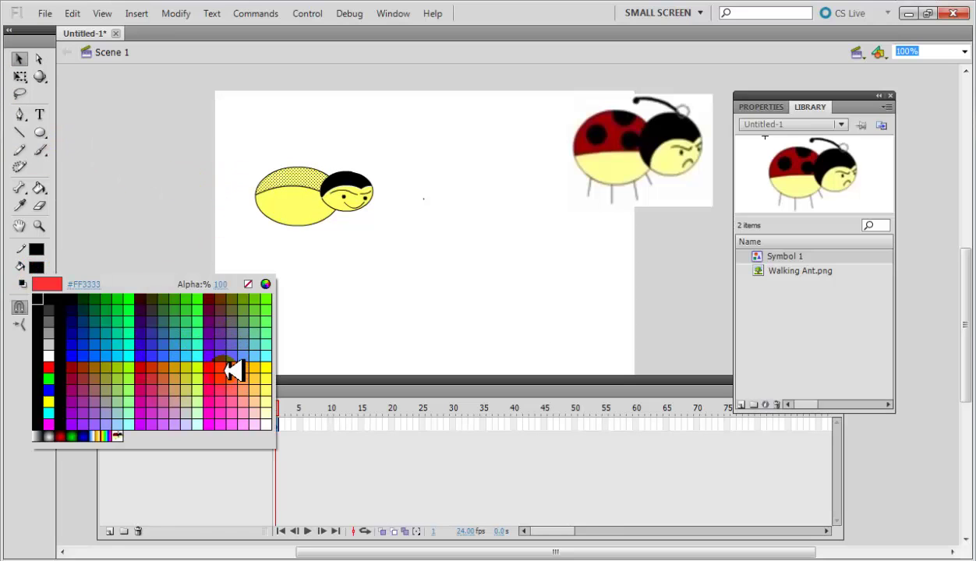
left_click(226, 371)
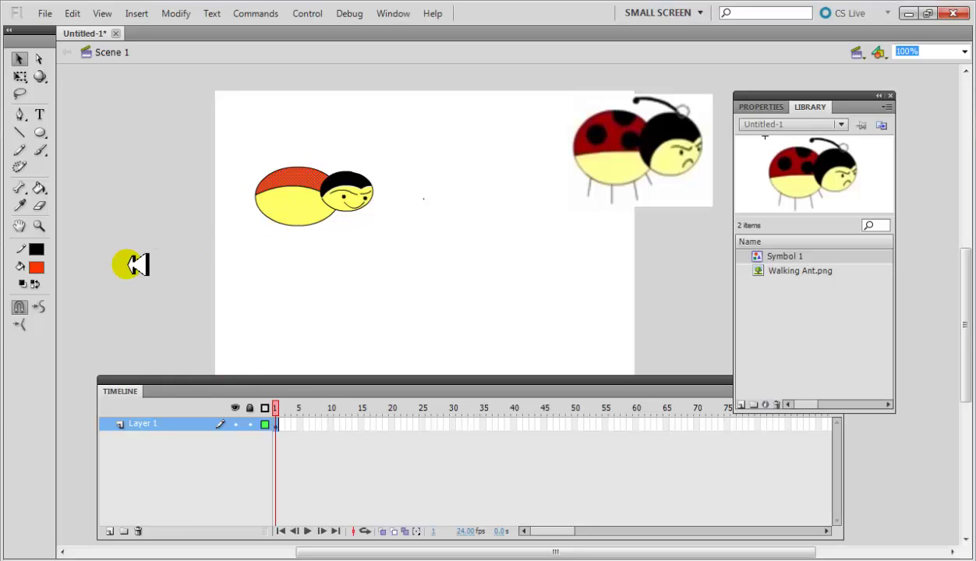
- Draw four short, slightly slanted legs under the body with the Line tool
left_click(22, 137)
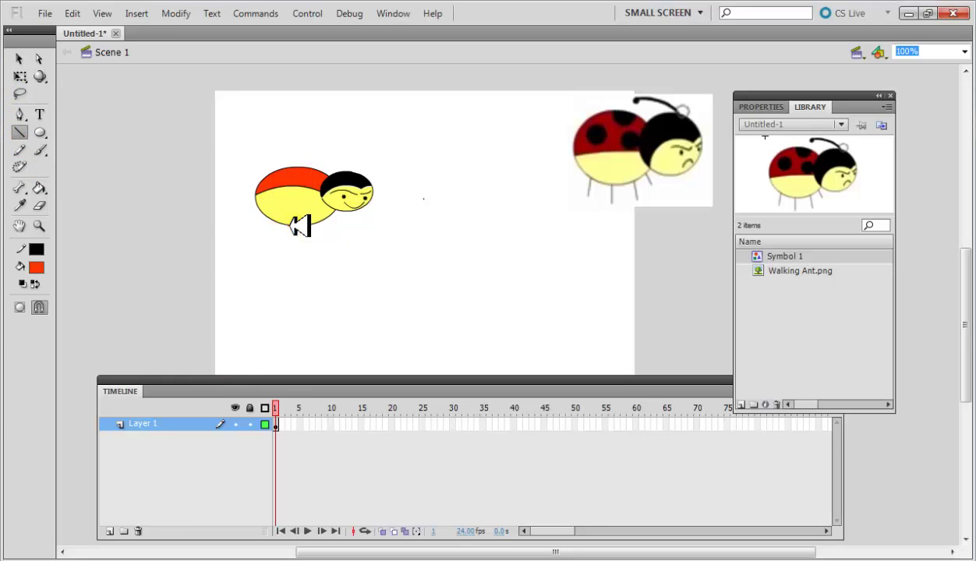
mouse_move(280, 248)
left_mouse_down()
mouse_move(295, 230)
mouse_move(320, 243)
mouse_move(321, 230)
left_mouse_up()
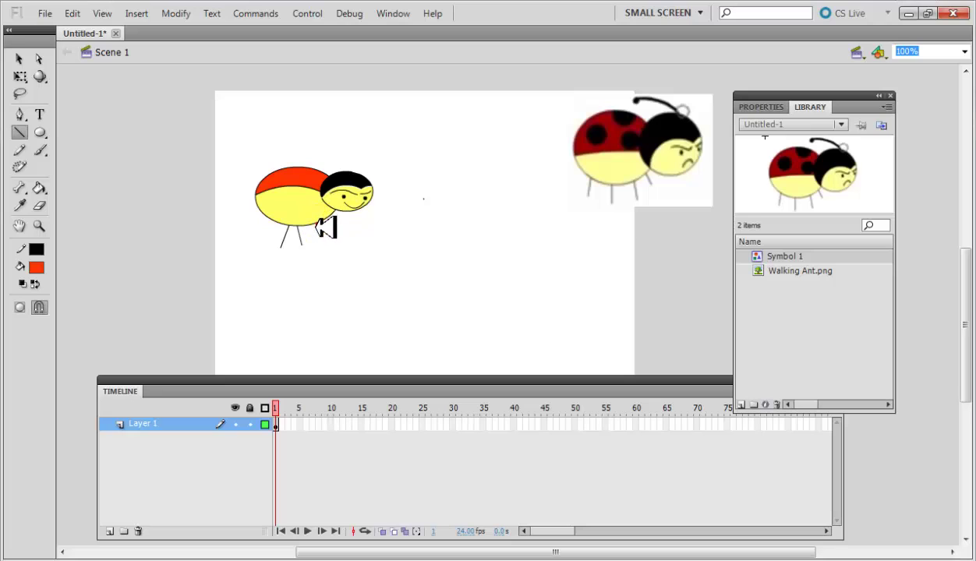
mouse_move(318, 226)
left_mouse_down()
mouse_move(315, 240)
mouse_move(319, 233)
left_mouse_up()
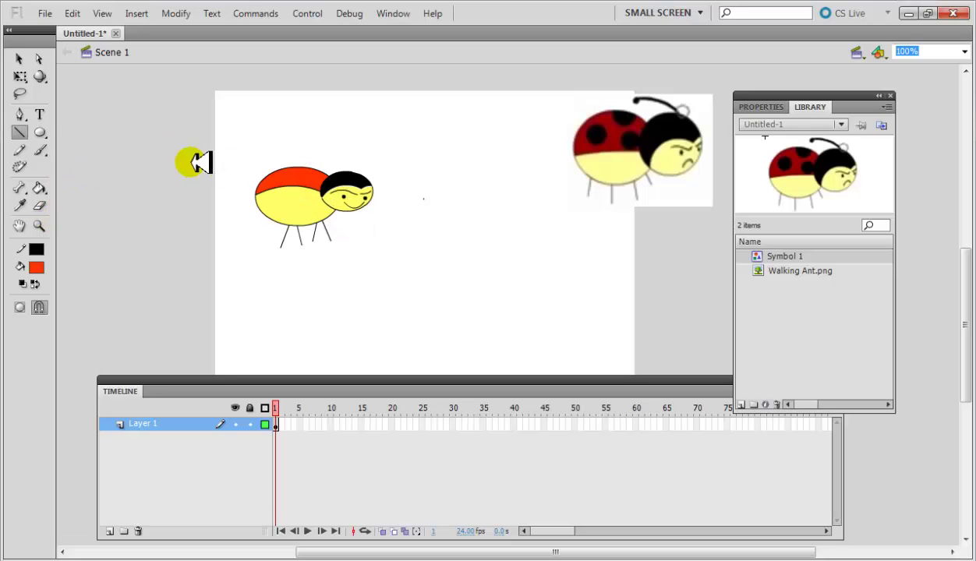
- Draw a curved antenna rising from the top of the black cap with the Pencil tool
left_click(20, 150)
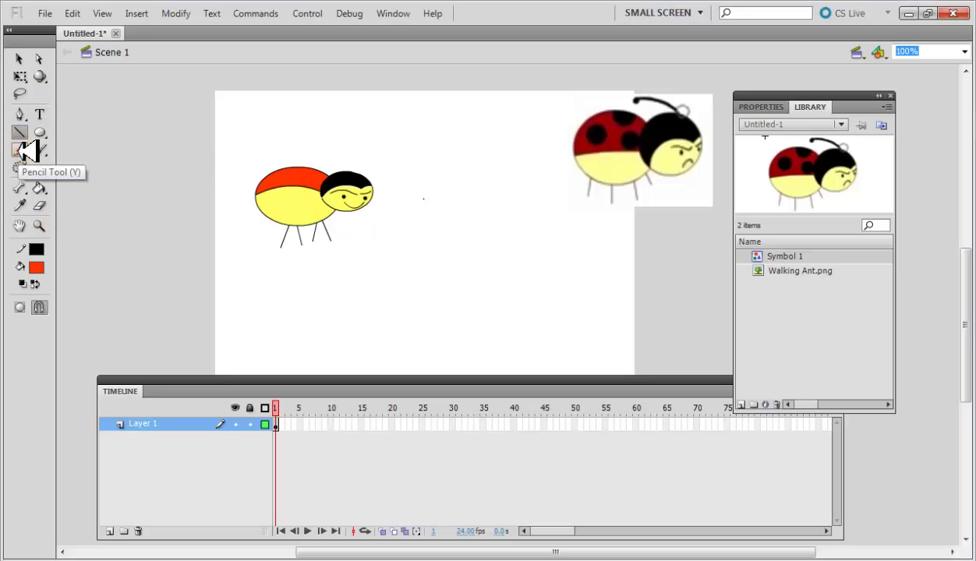
left_click_drag(359, 170, 339, 152)
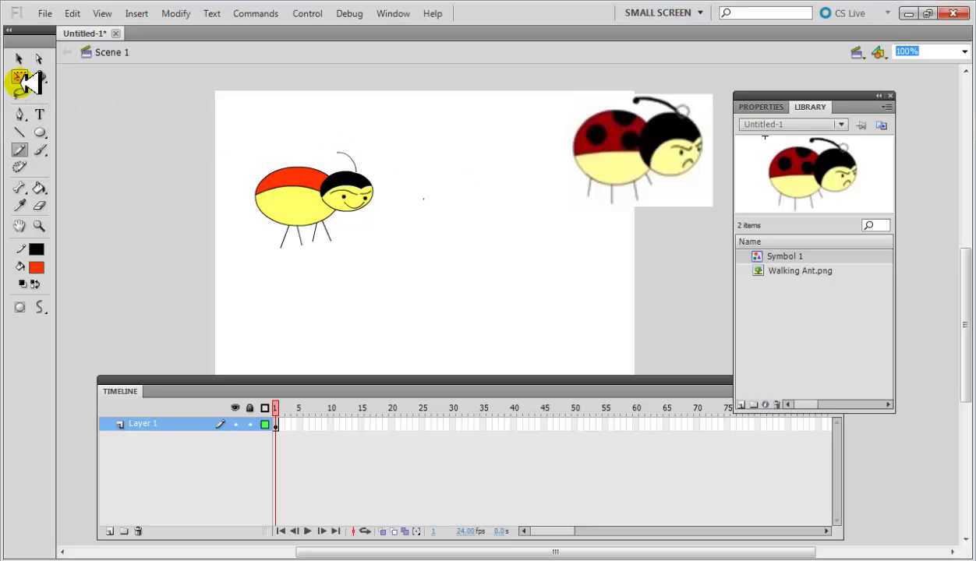
key("v")
left_click(403, 176)
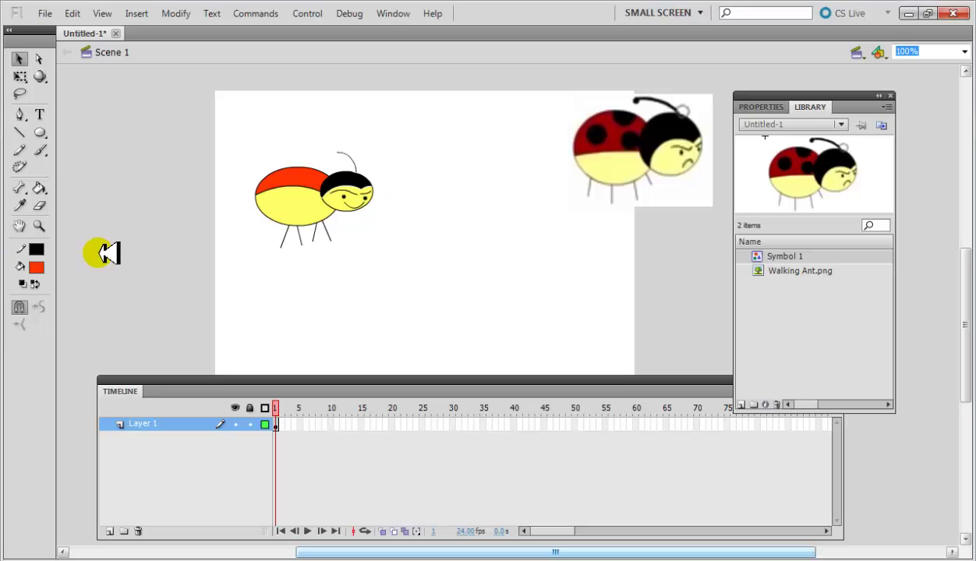
- Draw a tiny circle on the empty stage, recolour its fill near-black, and place it on the antenna's free end
left_click(39, 132)
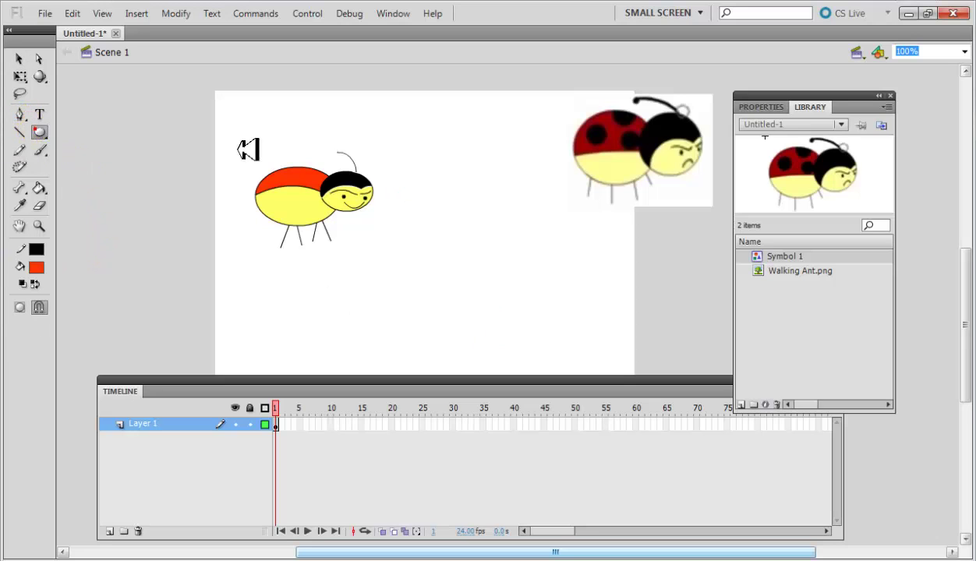
left_click(406, 126)
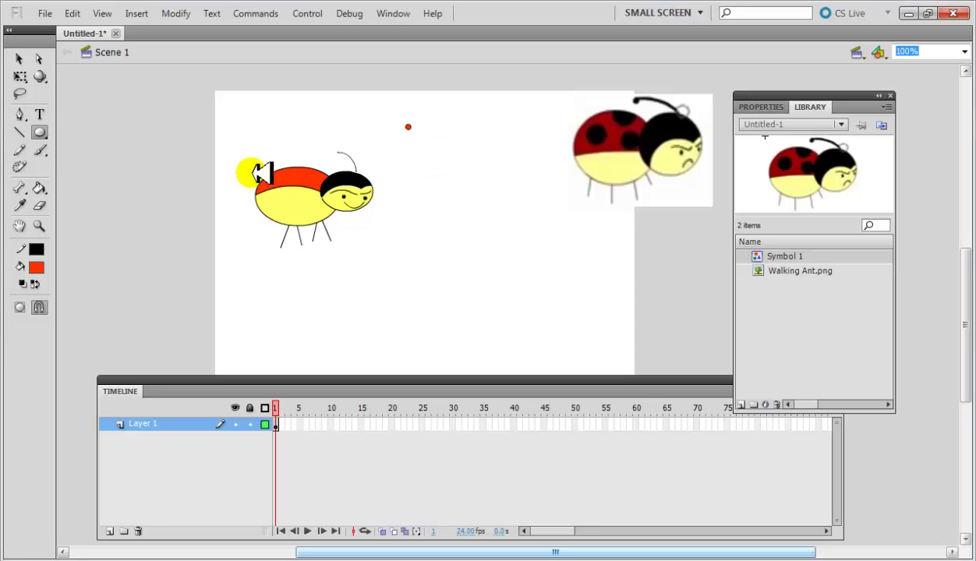
left_click(20, 60)
left_click(408, 126)
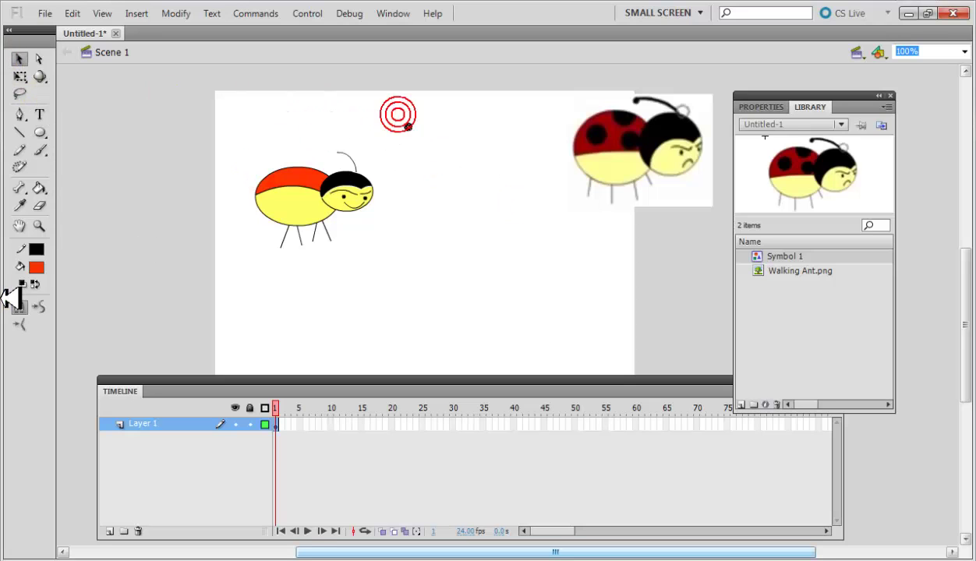
left_click(37, 267)
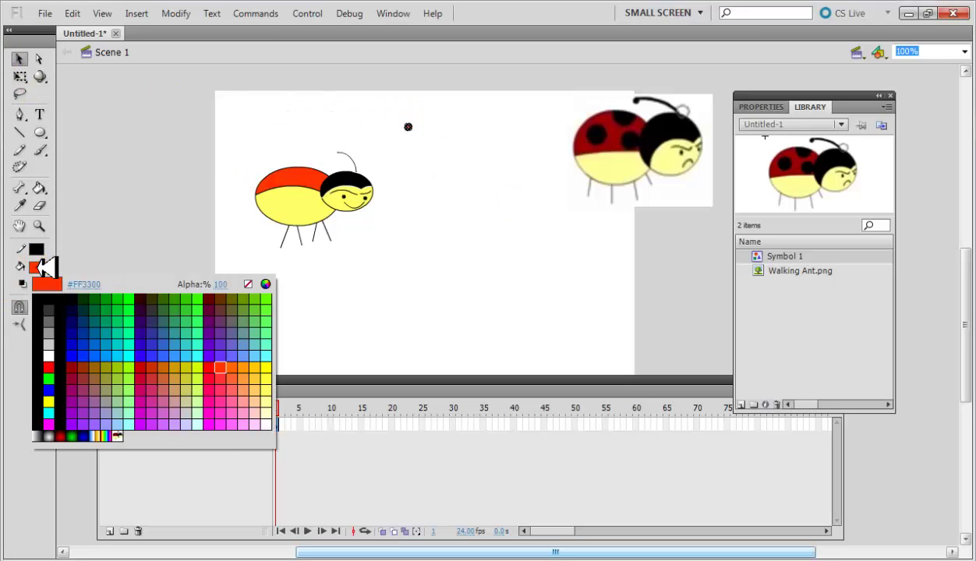
left_click(88, 299)
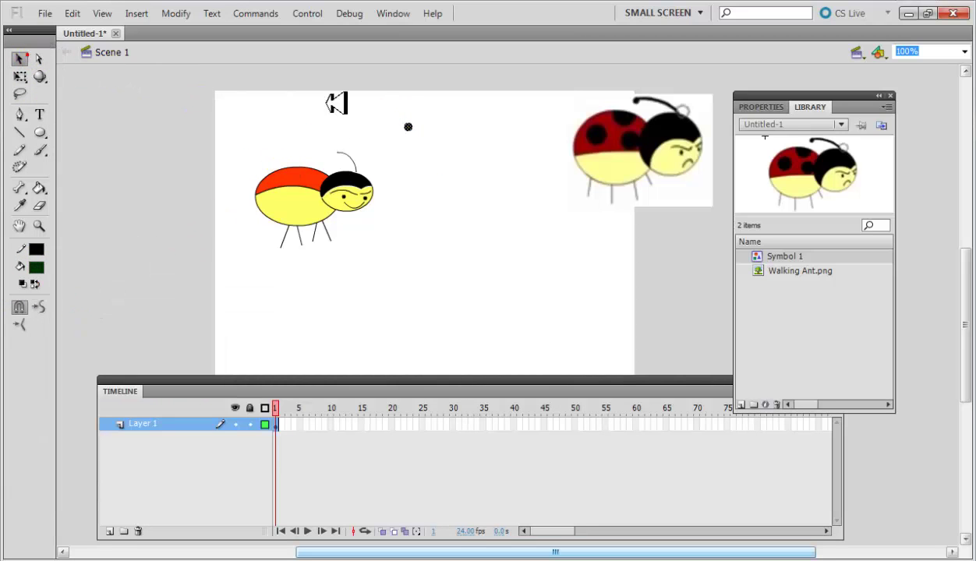
left_click(412, 133)
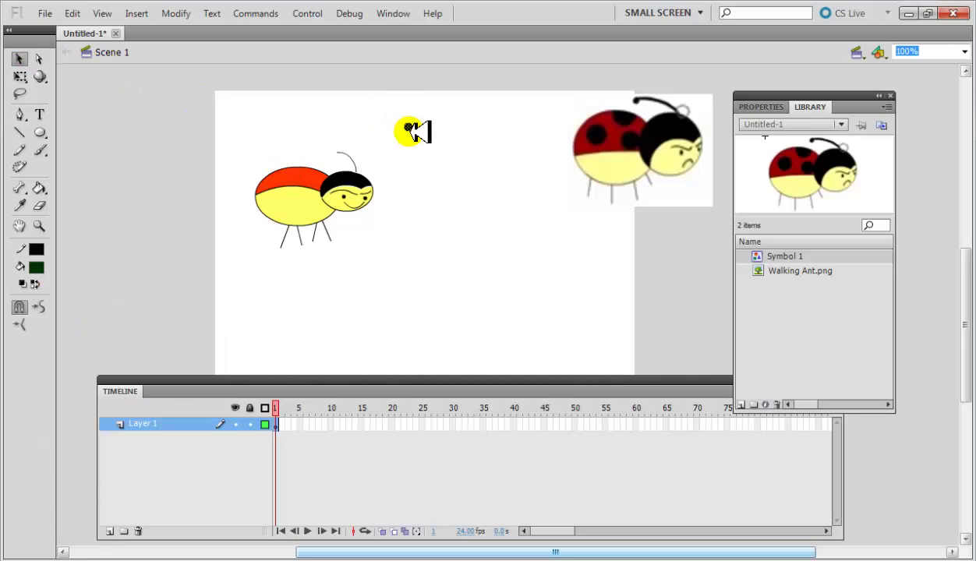
left_click_drag(419, 127, 343, 148)
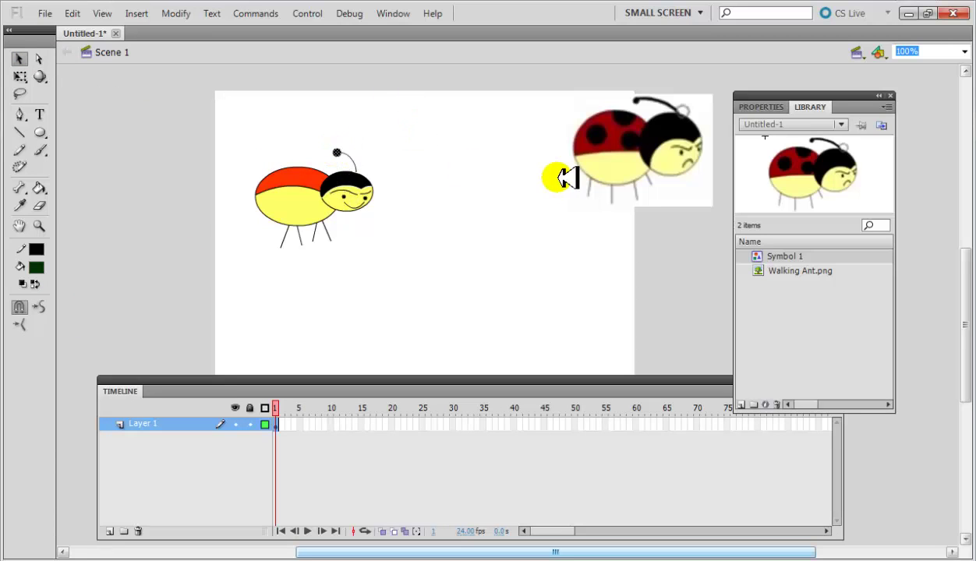
left_click(375, 252)
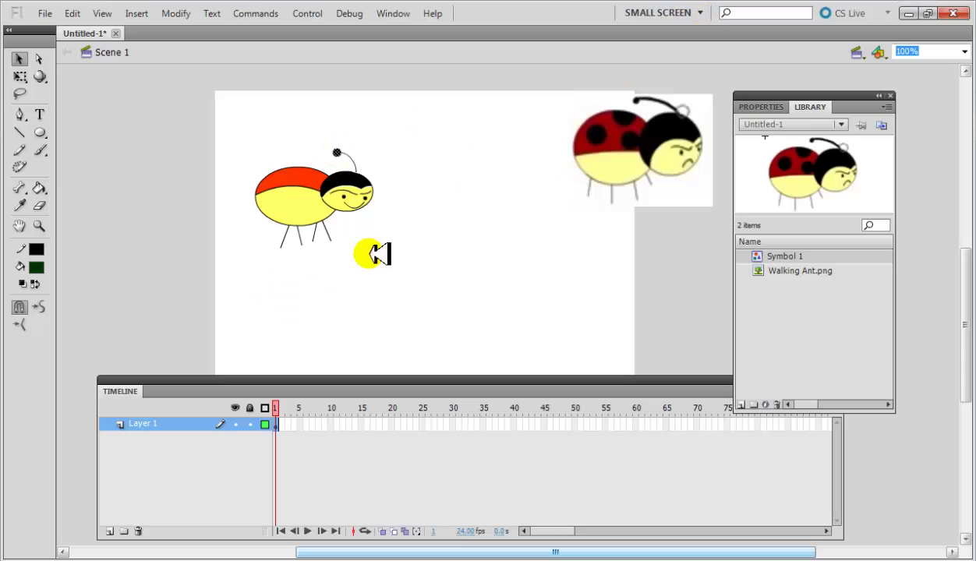
- Set the antenna line's stroke thickness to 2.00
left_click(350, 161)
left_click(483, 183)
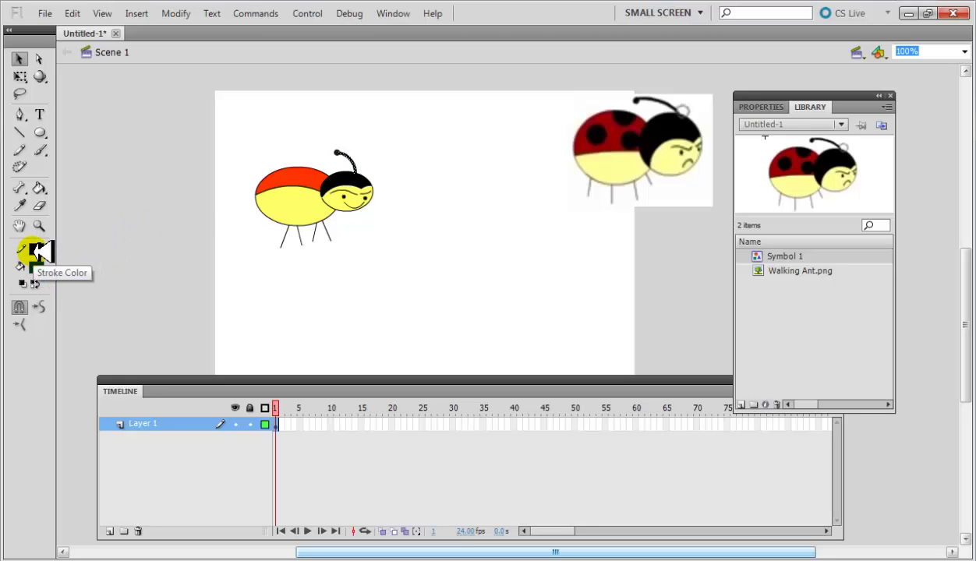
left_click(755, 106)
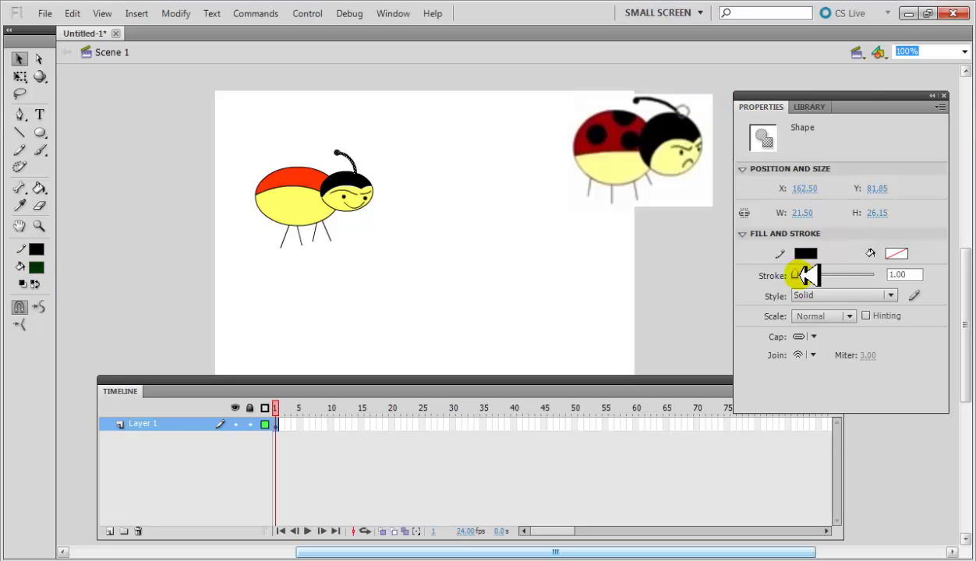
left_click_drag(799, 272, 799, 269)
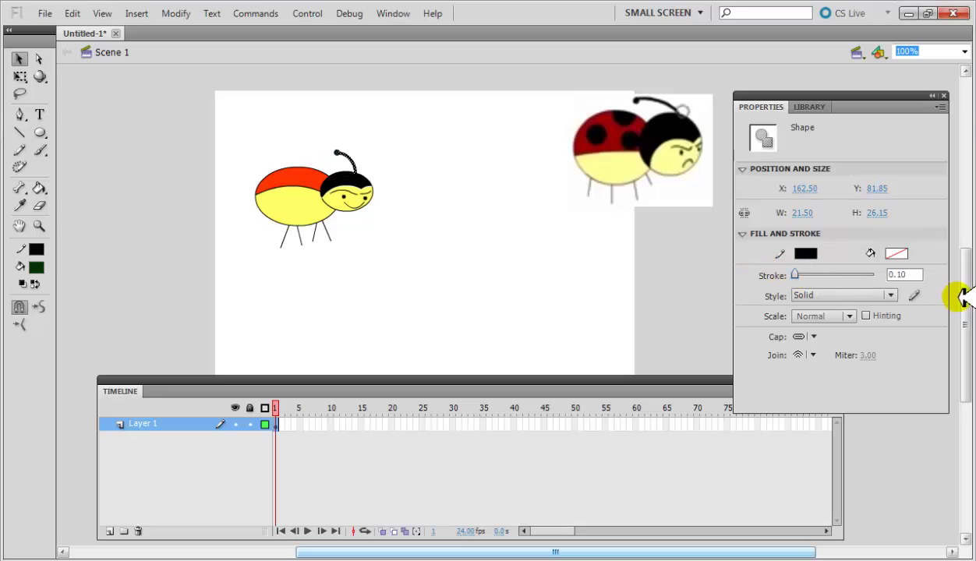
left_click(916, 274)
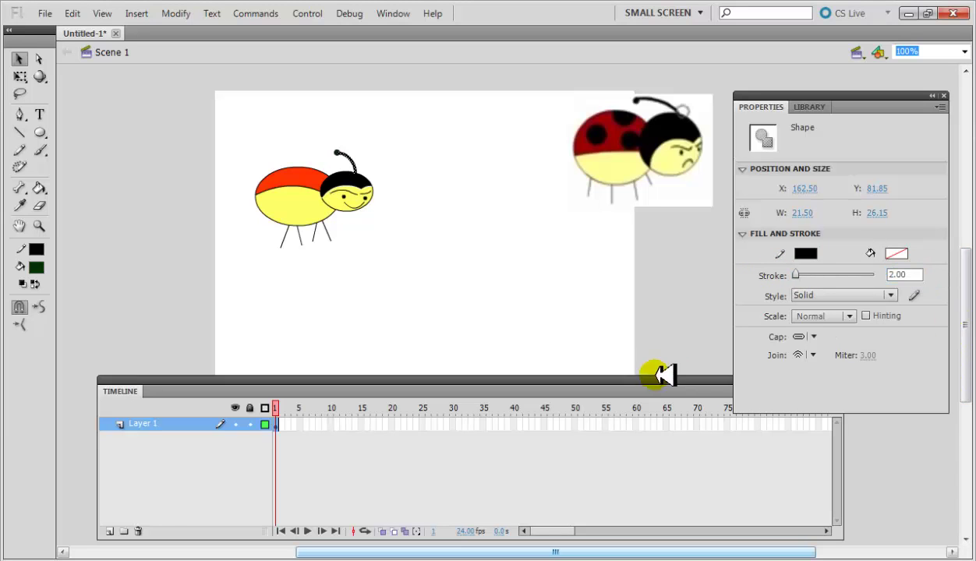
left_click(667, 272)
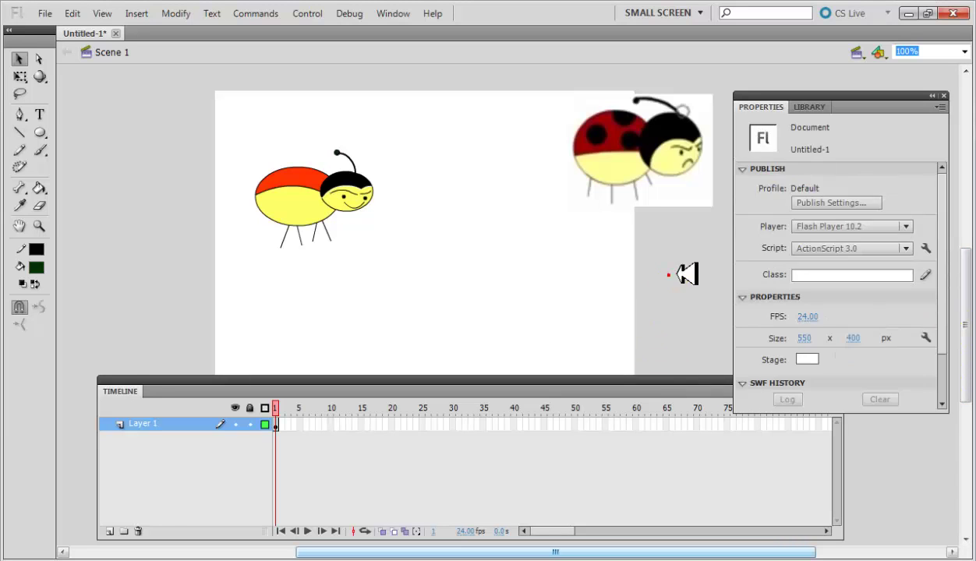
left_click(355, 155)
left_click(552, 305)
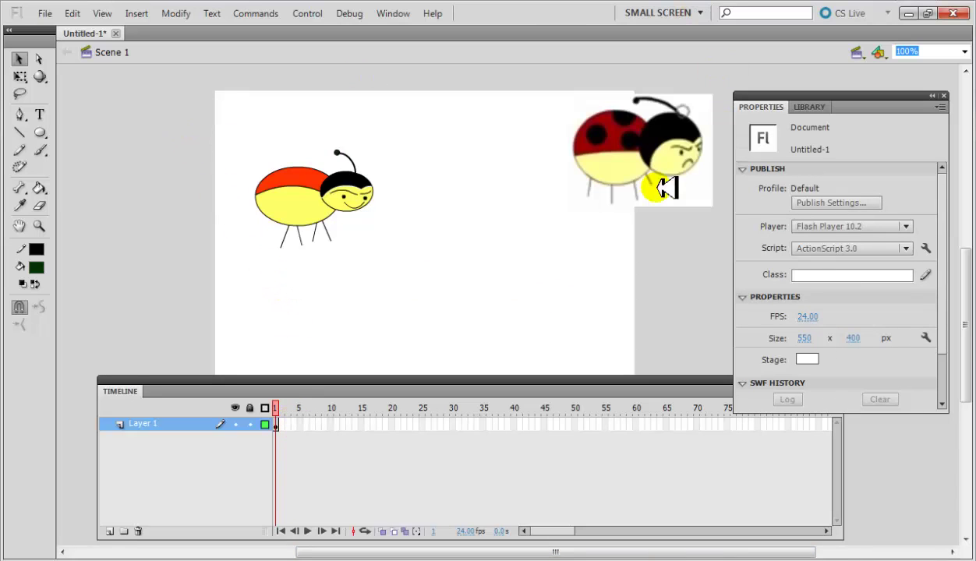
- Delete the ladybug-like reference image from the stage
left_click(639, 173)
left_click(665, 185)
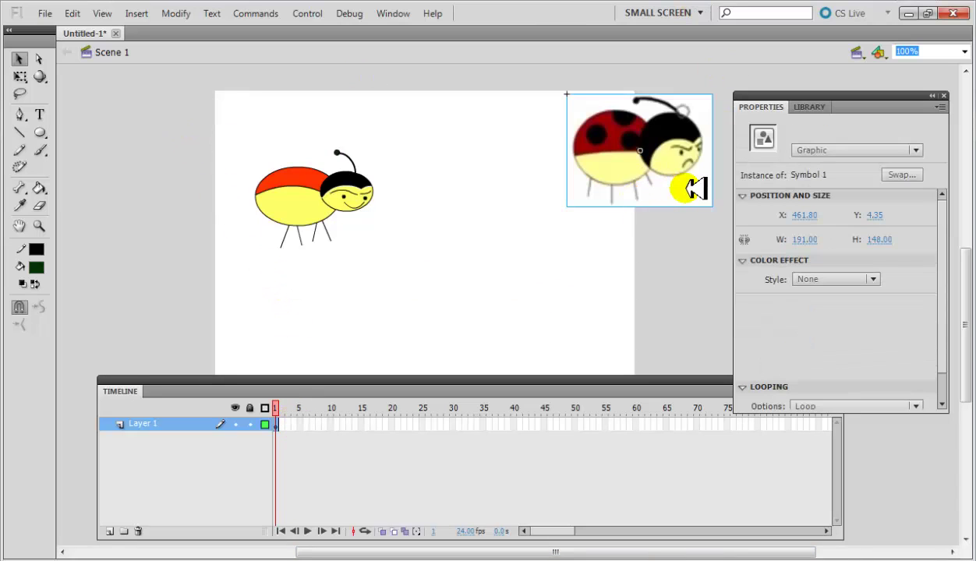
key("Delete")
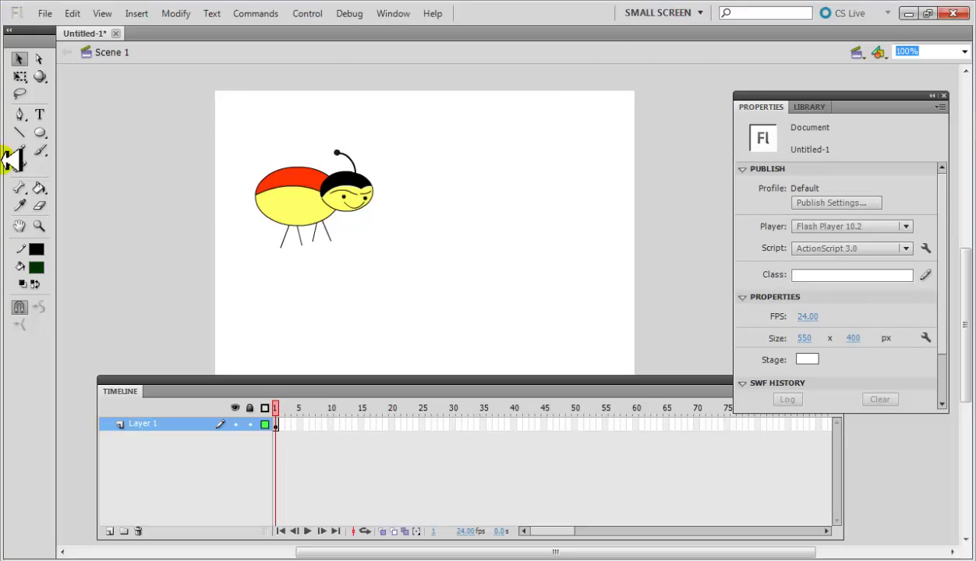
- Select the whole ant drawing and move it down and left to just inside the stage's left edge
left_click_drag(481, 253, 211, 144)
left_click(45, 91)
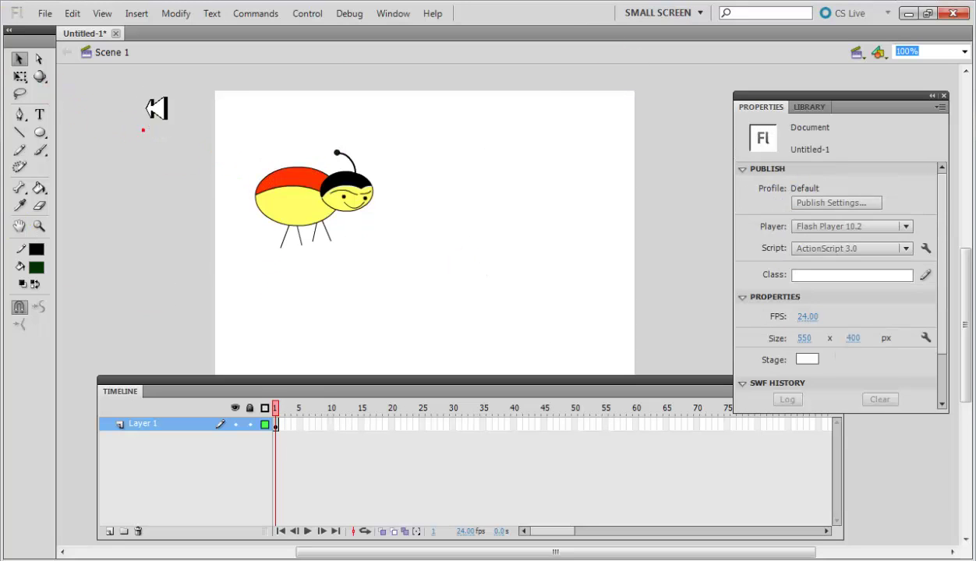
key("ctrl+a")
left_click_drag(313, 191, 278, 243)
left_click(336, 312)
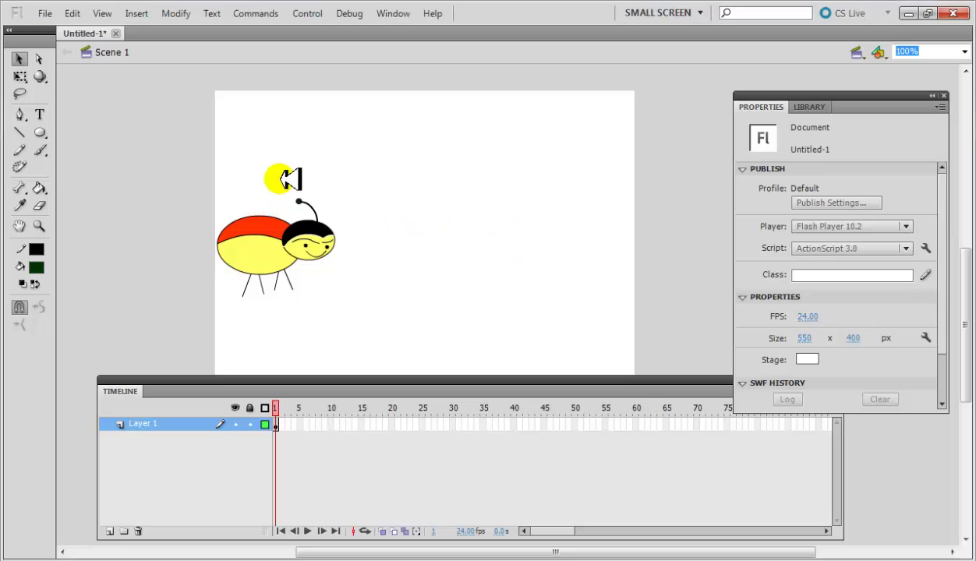
left_click_drag(279, 179, 343, 223)
left_click(359, 190)
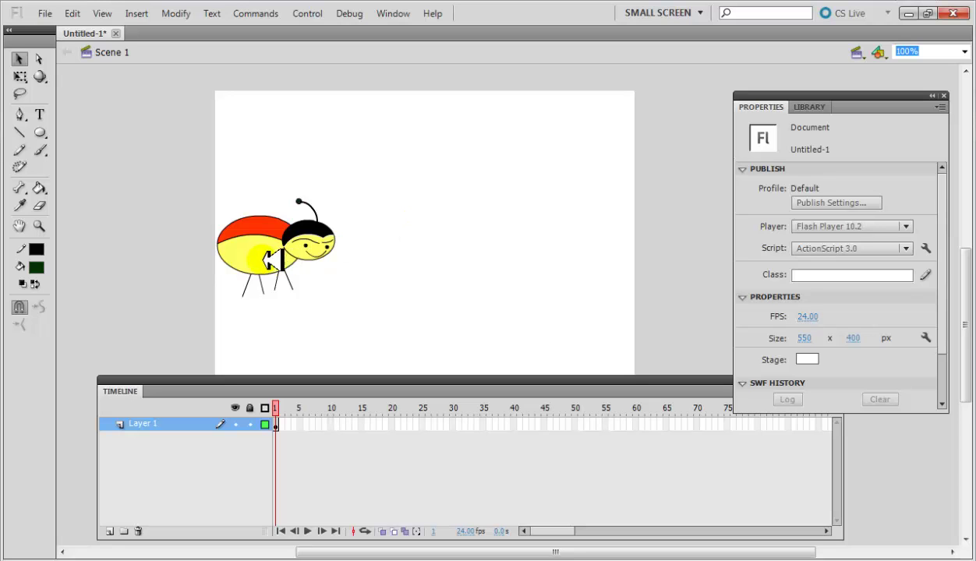
left_click_drag(163, 182, 477, 345)
mouse_move(282, 258)
left_mouse_down()
mouse_move(372, 264)
mouse_move(248, 255)
mouse_move(371, 264)
mouse_move(280, 272)
mouse_move(282, 251)
mouse_move(355, 268)
mouse_move(267, 254)
mouse_move(269, 246)
mouse_move(335, 248)
mouse_move(282, 257)
left_mouse_up()
left_click(200, 173)
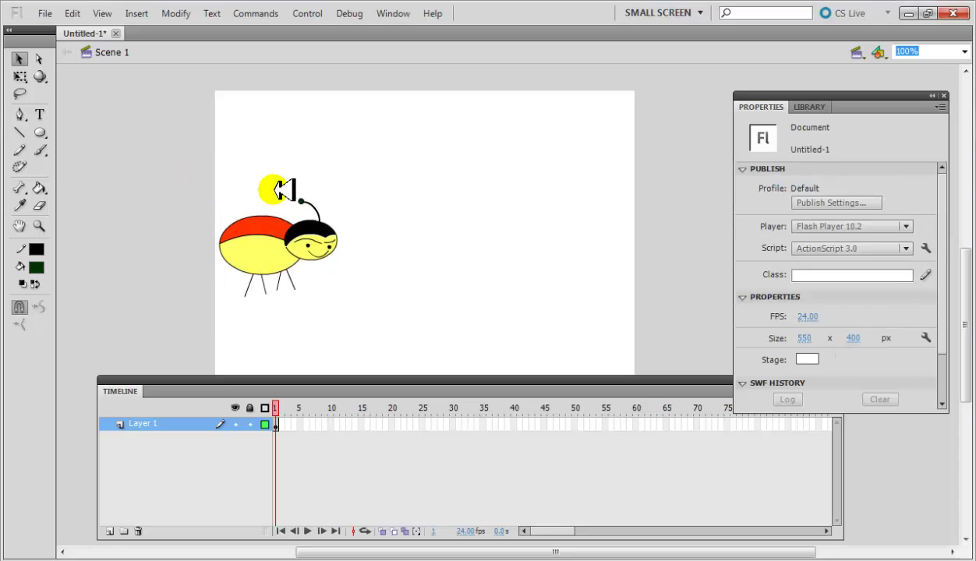
left_click_drag(354, 209, 368, 207)
left_click(387, 234)
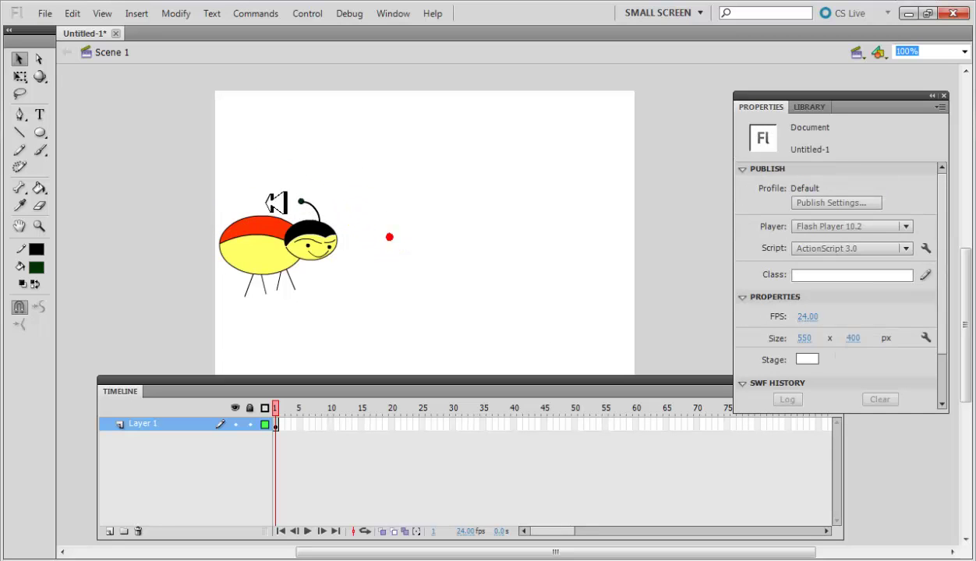
left_click_drag(285, 184, 337, 189)
left_click(299, 210)
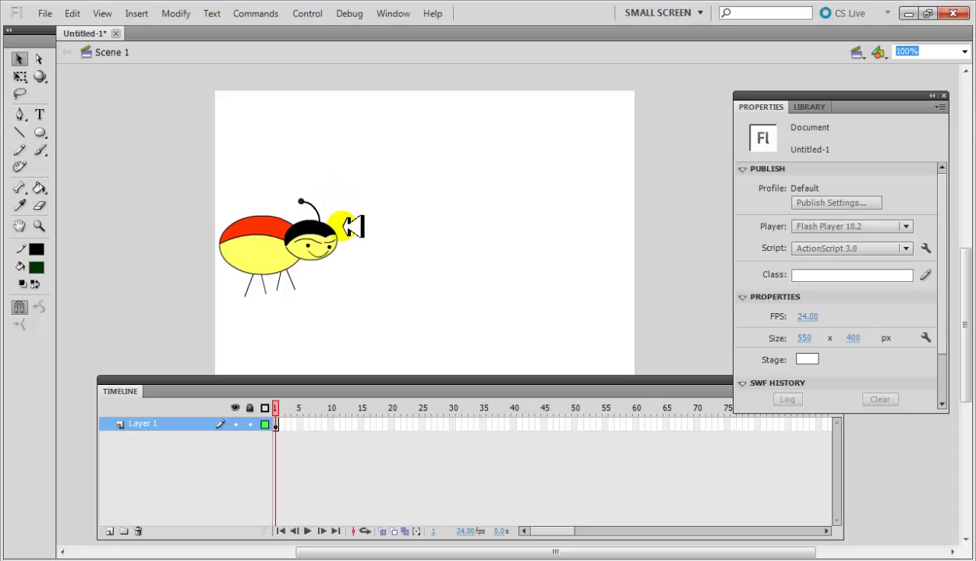
left_click_drag(167, 154, 367, 307)
left_click(414, 310)
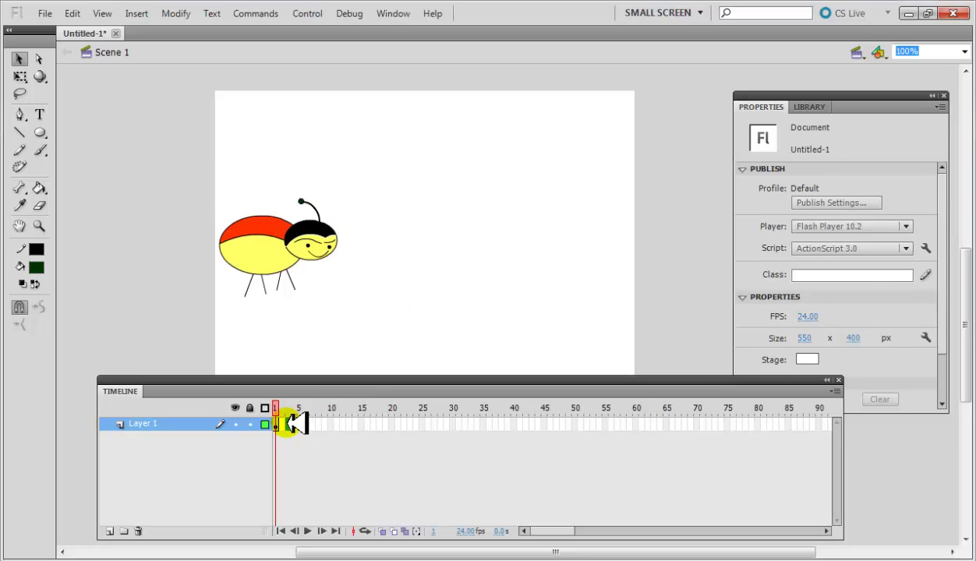
- Insert a keyframe at frame 3 of Layer 1 and shift the whole ant slightly up and to the right
right_click(289, 423)
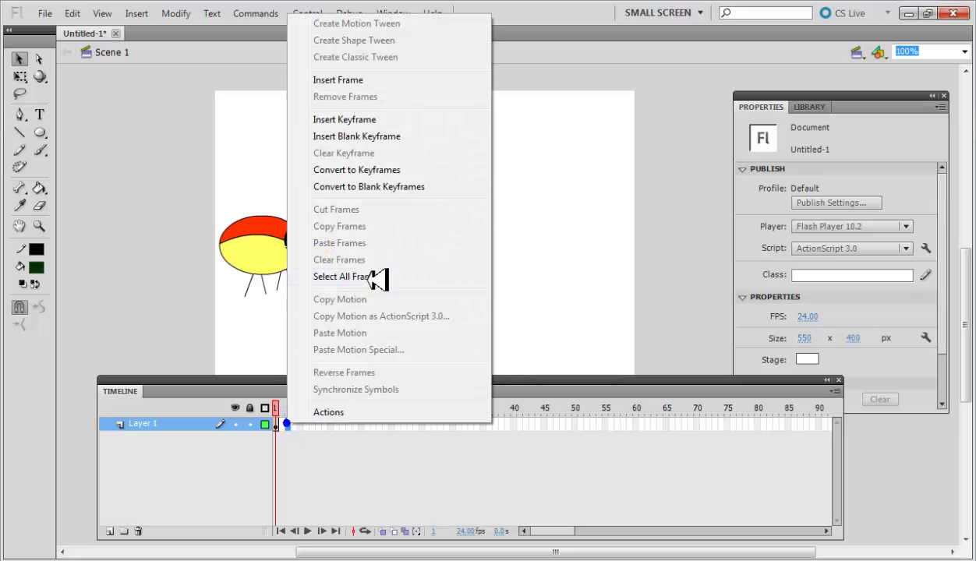
left_click(341, 119)
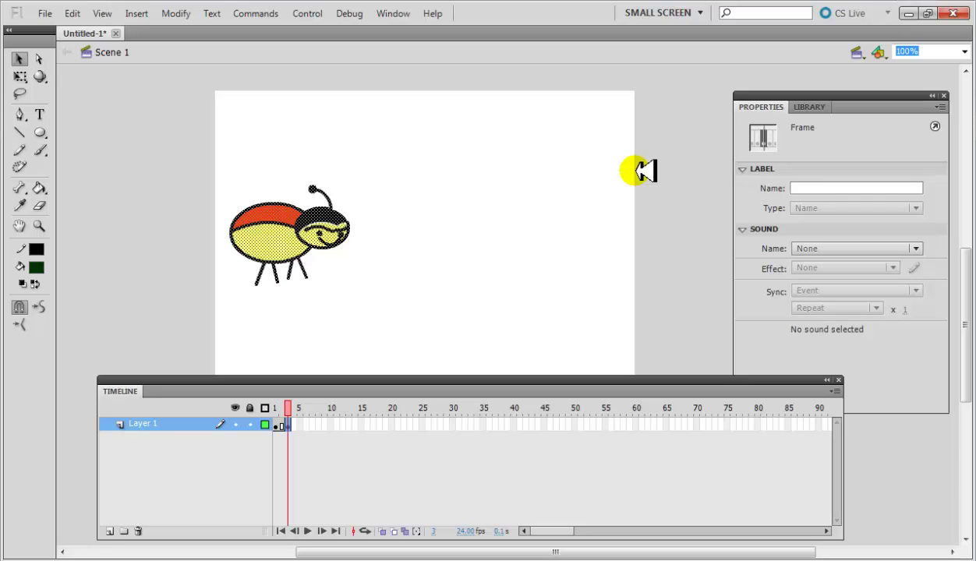
left_click(374, 313)
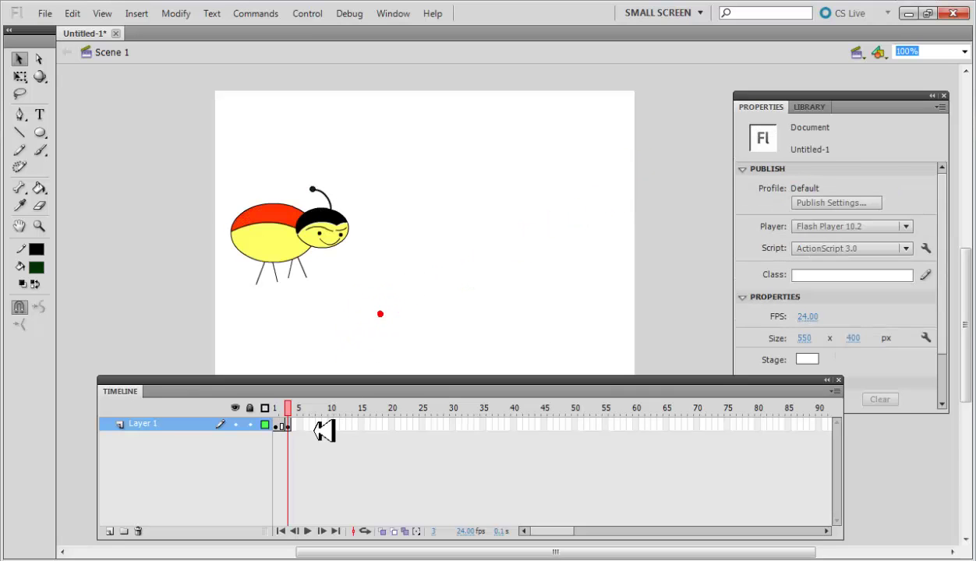
- Insert a keyframe at frame 5 and nudge the whole ant further right and up
right_click(301, 427)
left_click(394, 125)
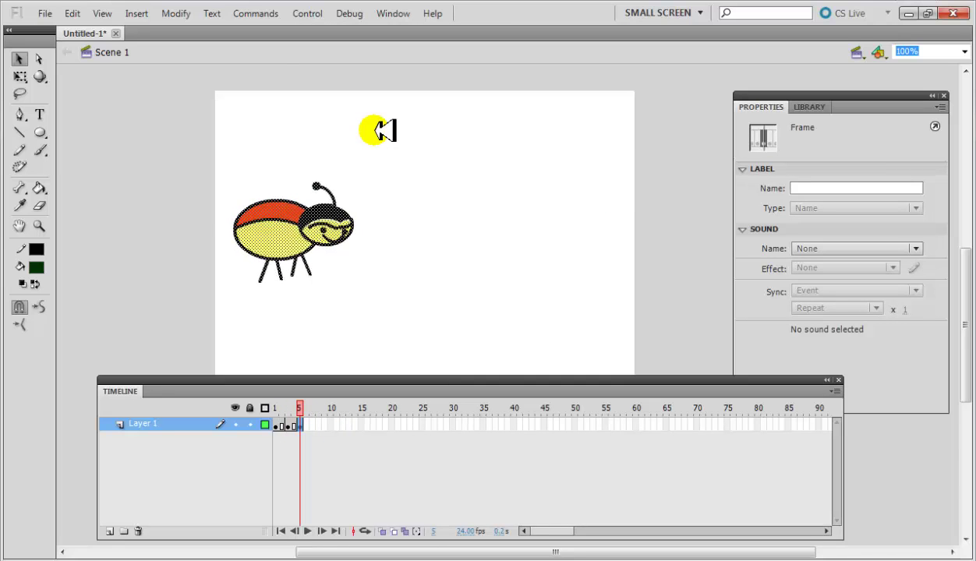
key("Right")
key("Right")
key("Right")
key("Right")
key("Right")
key("Right")
key("Right")
key("Right")
key("Up")
key("Up")
key("Up")
key("Up")
key("Up")
key("Up")
key("Up")
key("Up")
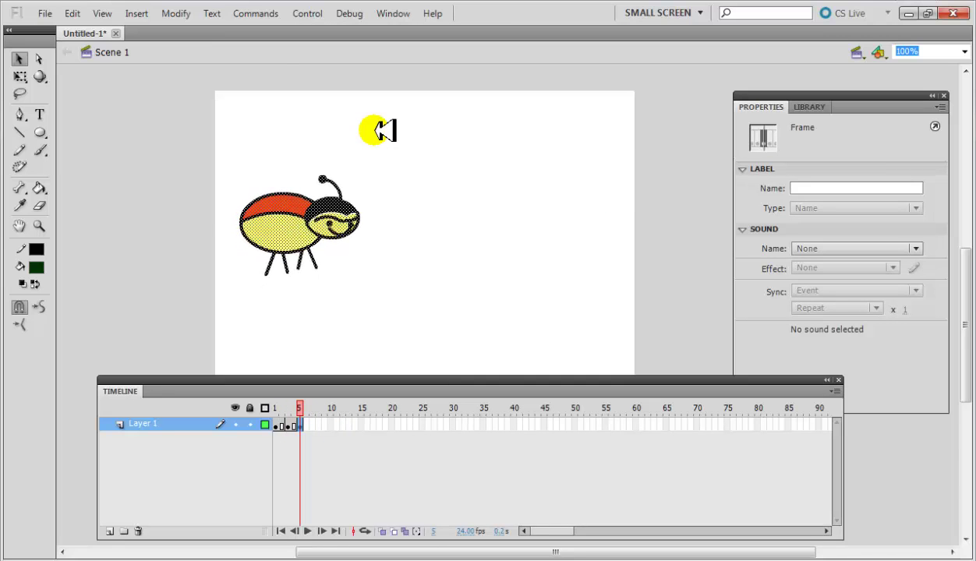
left_click(379, 337)
- Insert a keyframe at frame 7 and nudge the whole ant right and down to begin its descent
mouse_move(310, 402)
left_mouse_down()
mouse_move(274, 399)
mouse_move(312, 385)
left_mouse_up()
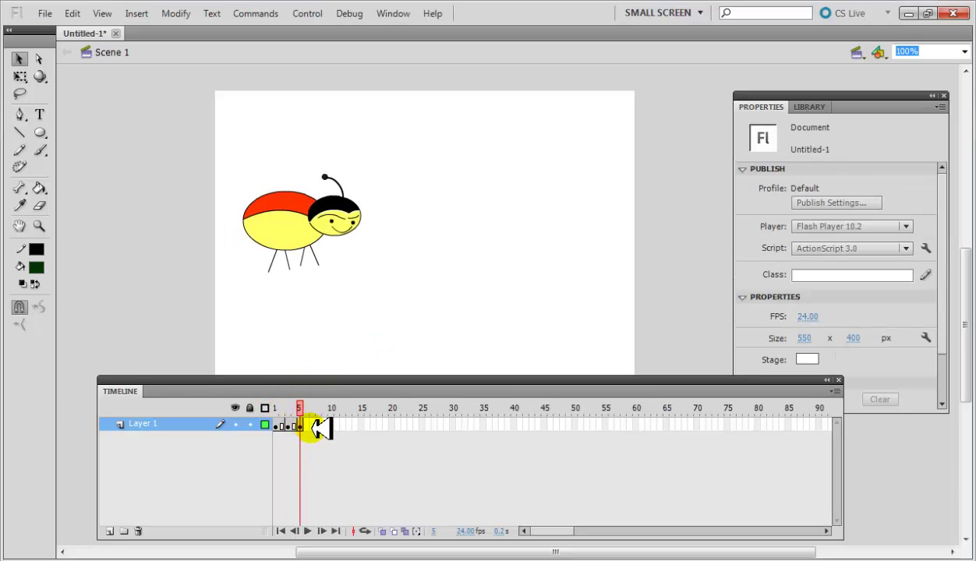
right_click(314, 426)
left_click(428, 126)
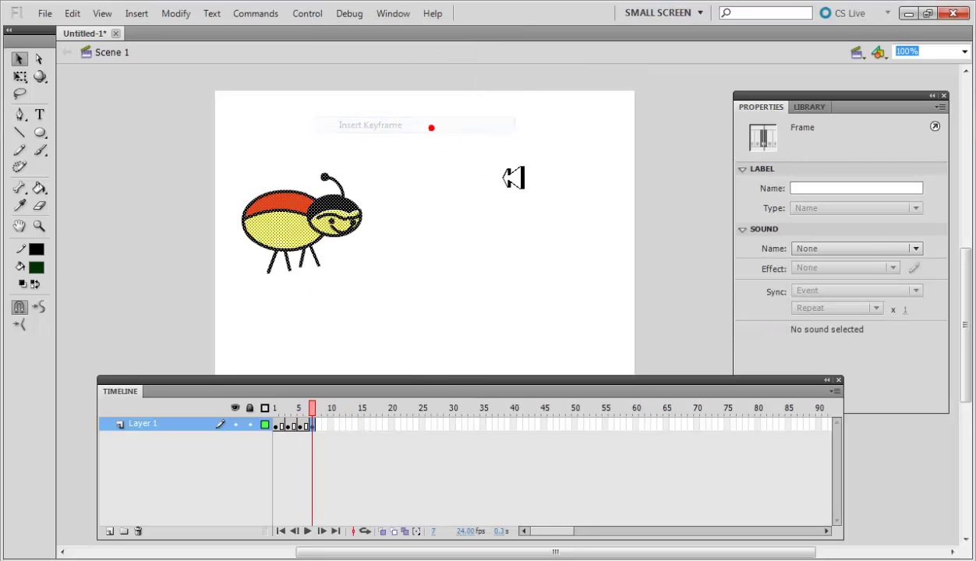
key("Return")
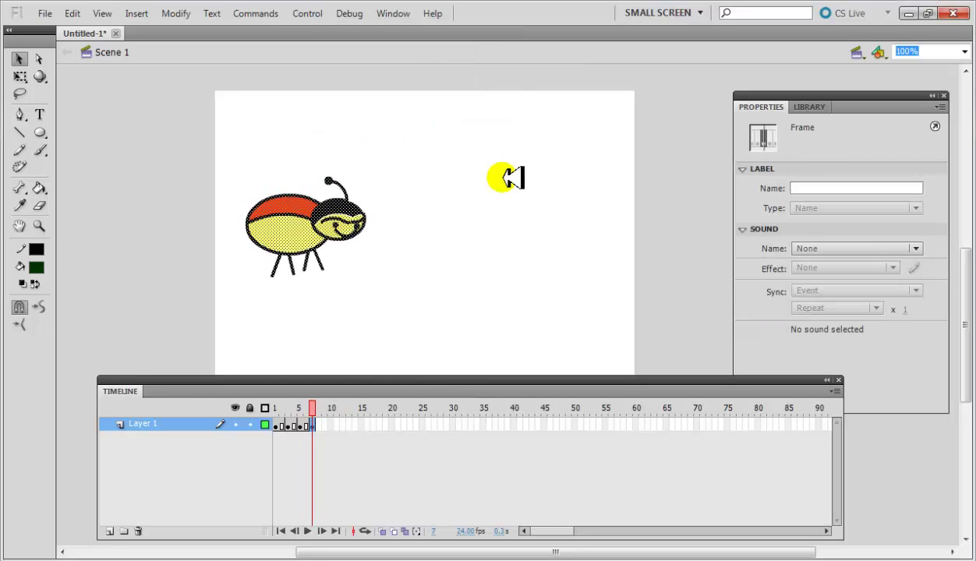
- Insert a keyframe at frame 9 and move the ant further right and down to land the hop
right_click(326, 425)
left_click(464, 122)
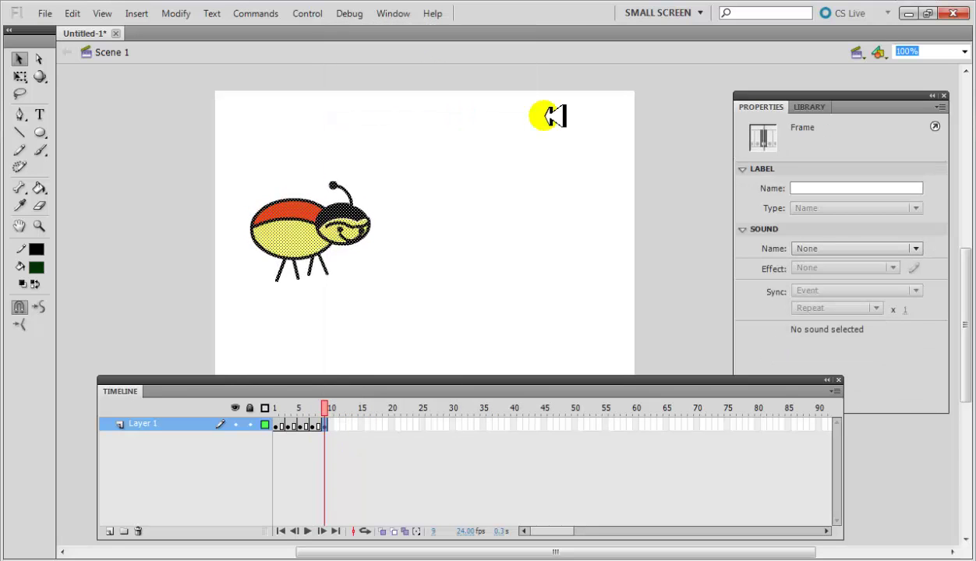
left_click(538, 226)
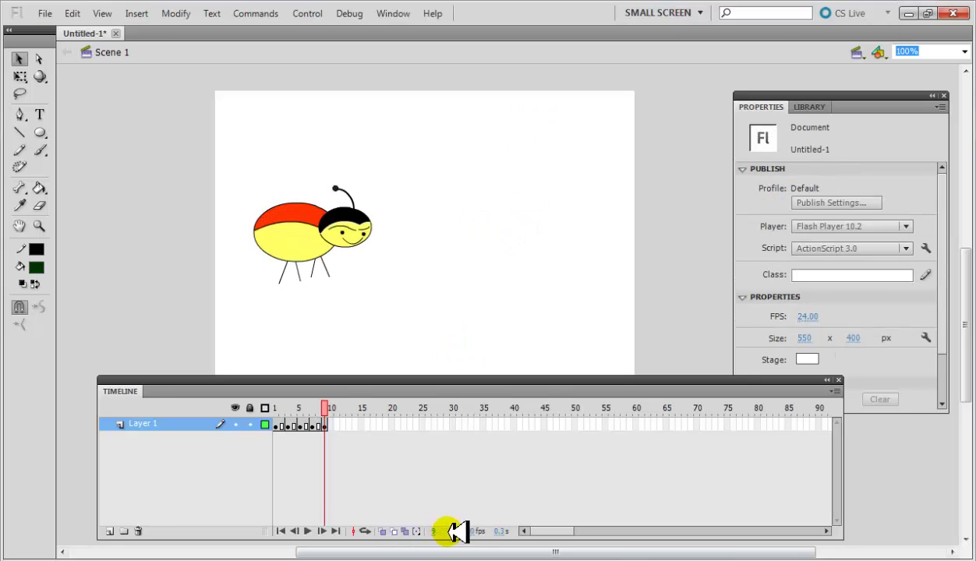
- Leave the frame rate at 24 fps and play the hop animation on the timeline
left_click(472, 530)
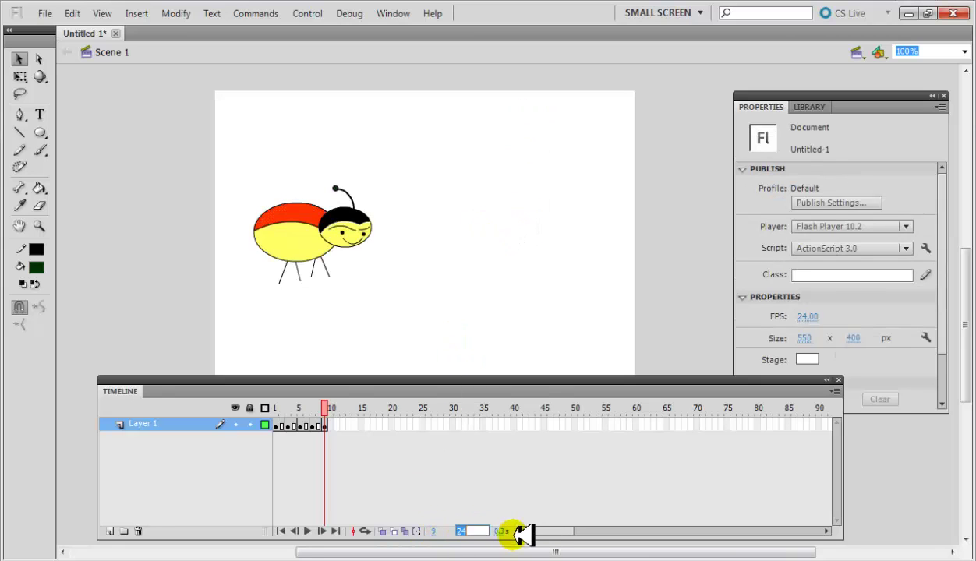
left_click(596, 460)
key("Return")
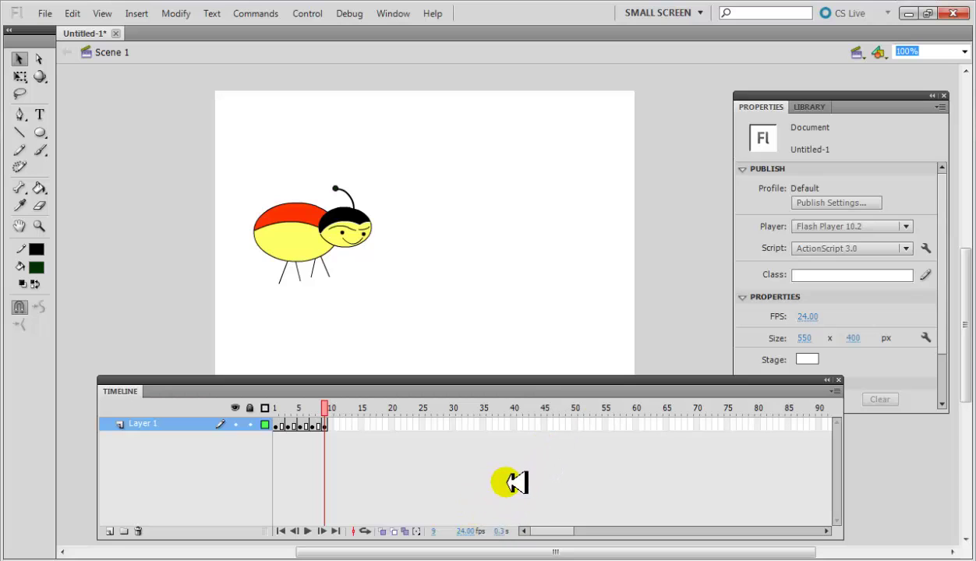
- Try the hop animation at 48 fps, set the frame rate to 9 fps and play the hop again
key("Return")
left_click(463, 531)
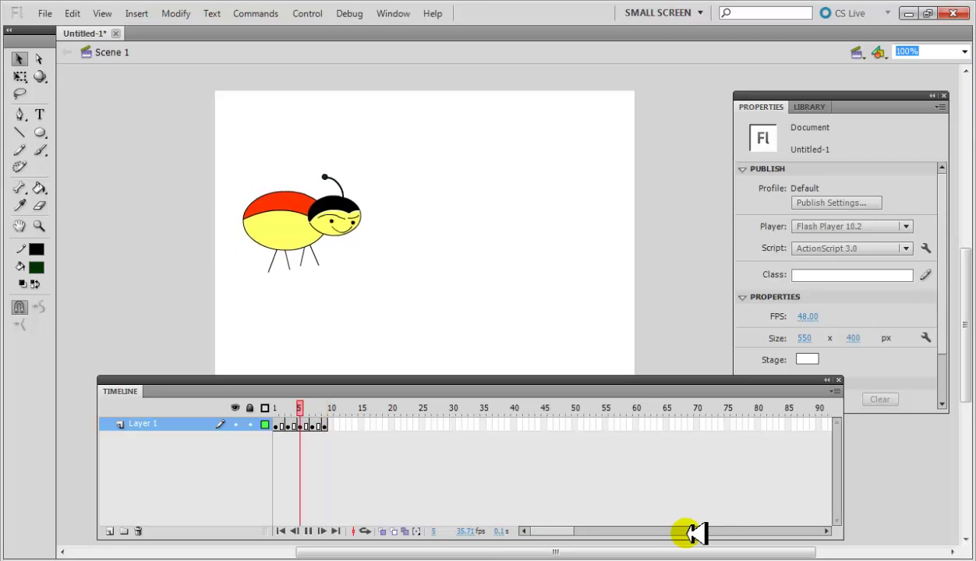
left_click(466, 531)
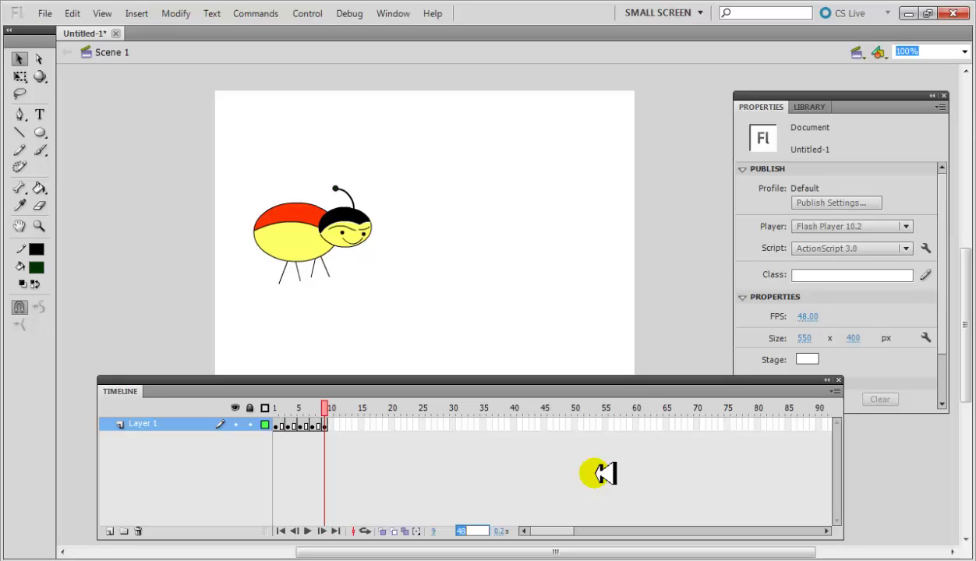
key("Return")
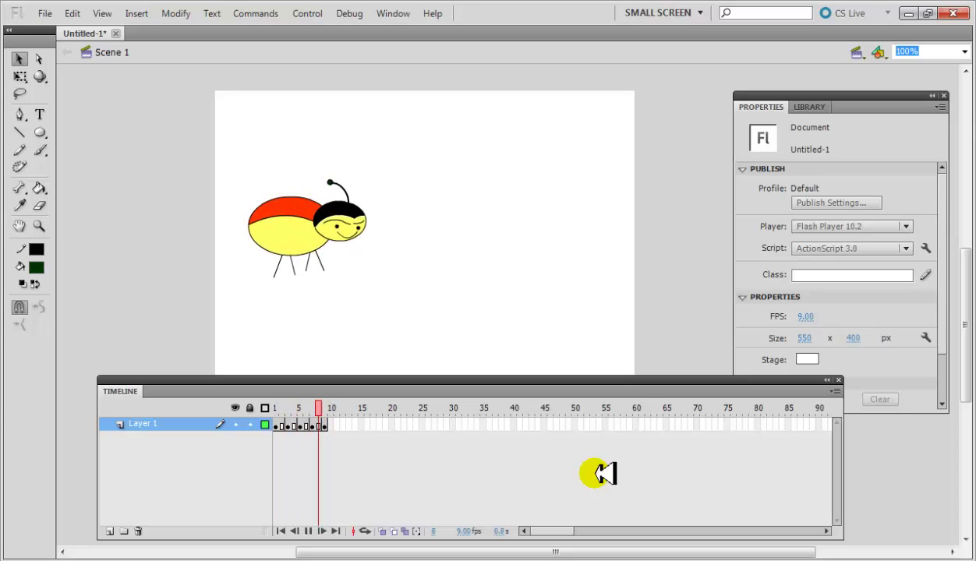
key("Return")
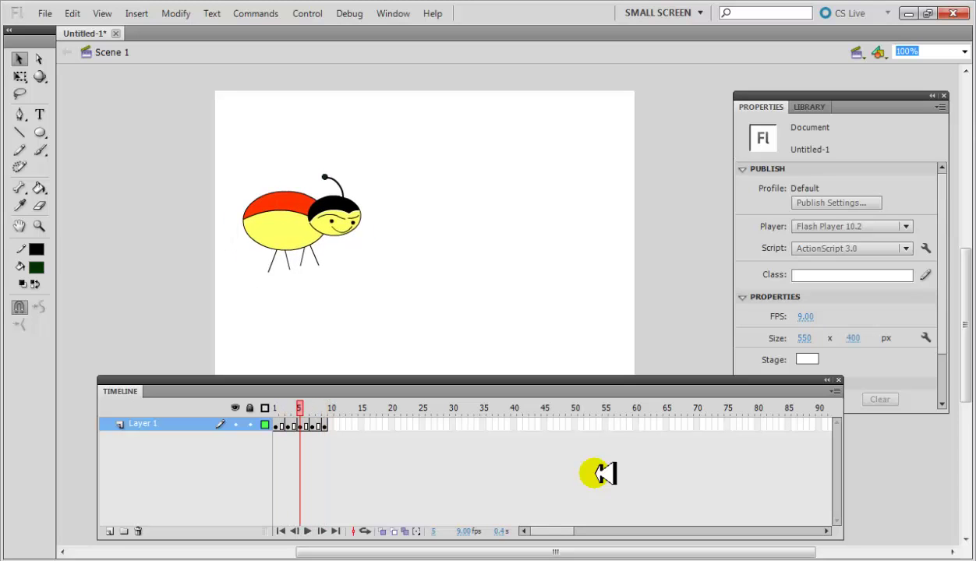
key("Return")
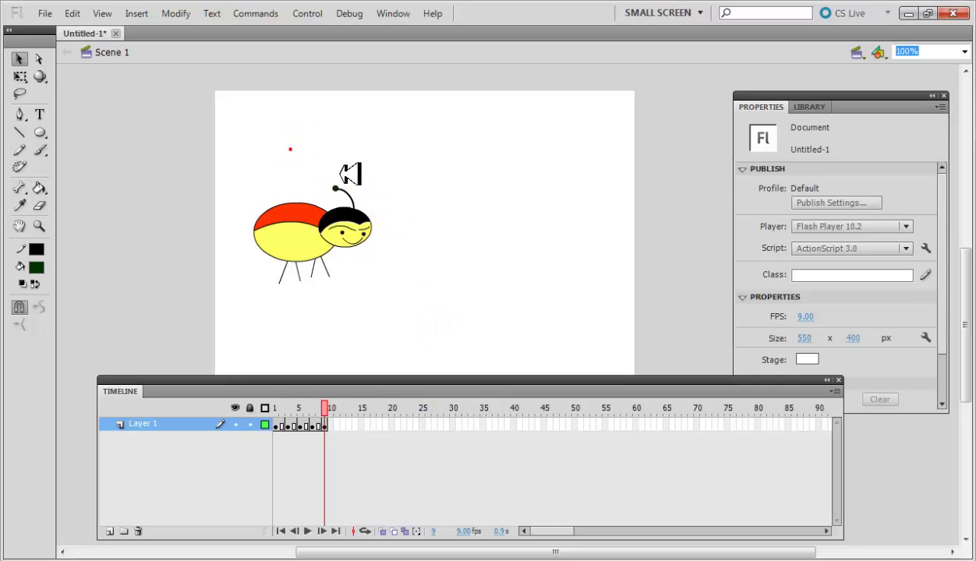
left_click(452, 208)
left_click(337, 165)
left_click_drag(326, 179, 381, 205)
left_click(394, 200)
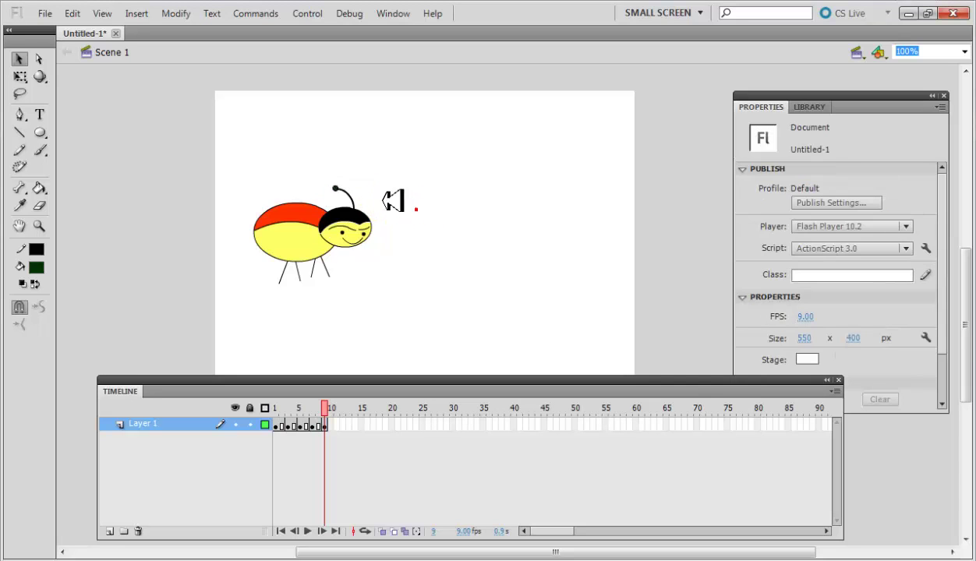
left_click(351, 196)
left_click(339, 196)
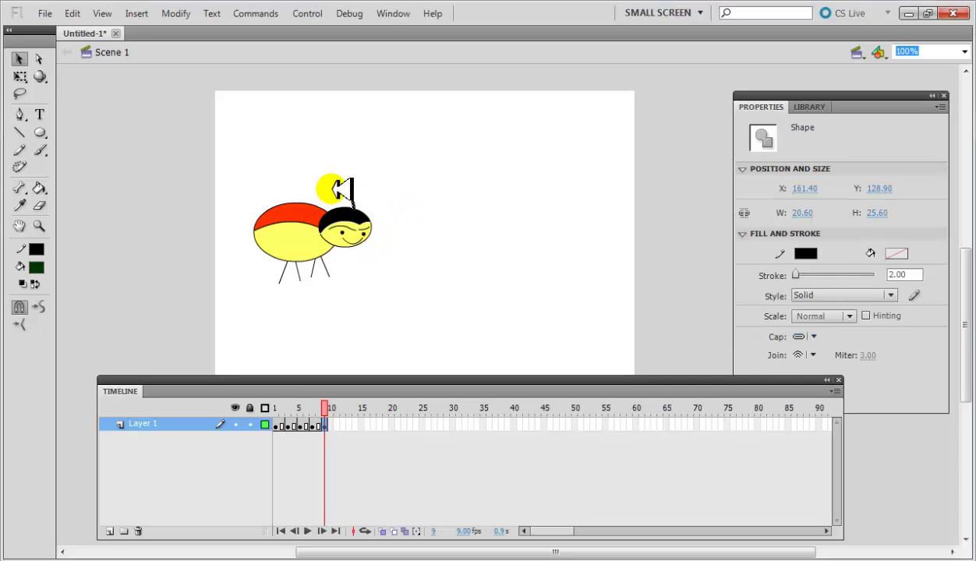
left_click(701, 85)
- Convert the antenna's stalk and round tip in frame 9 into a Graphic symbol named Headhorn
left_click(965, 51)
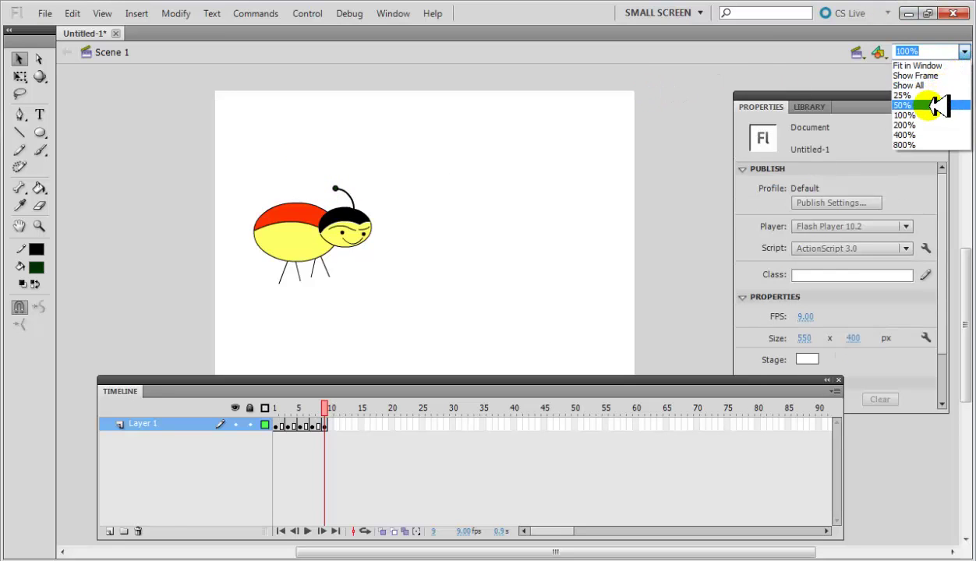
left_click(908, 125)
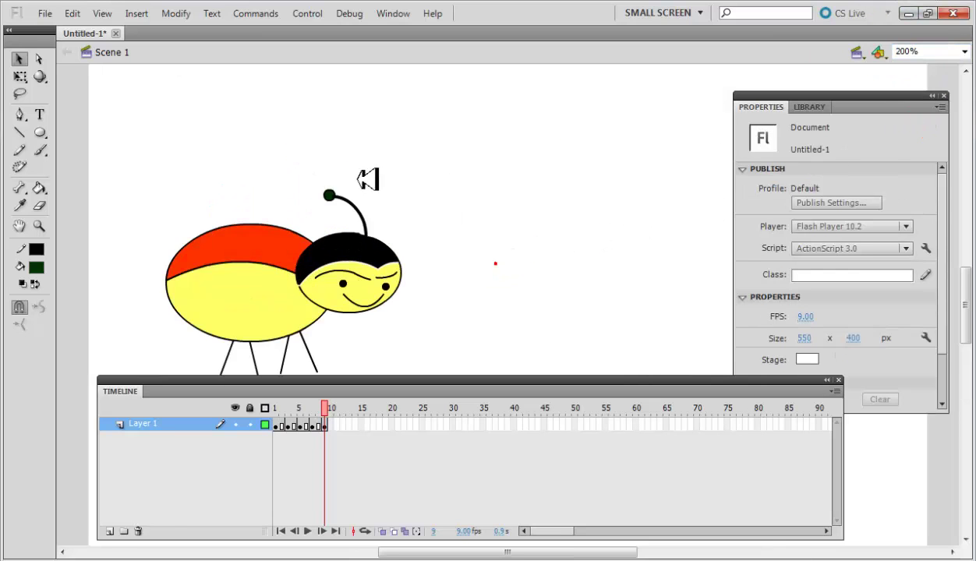
left_click(343, 197)
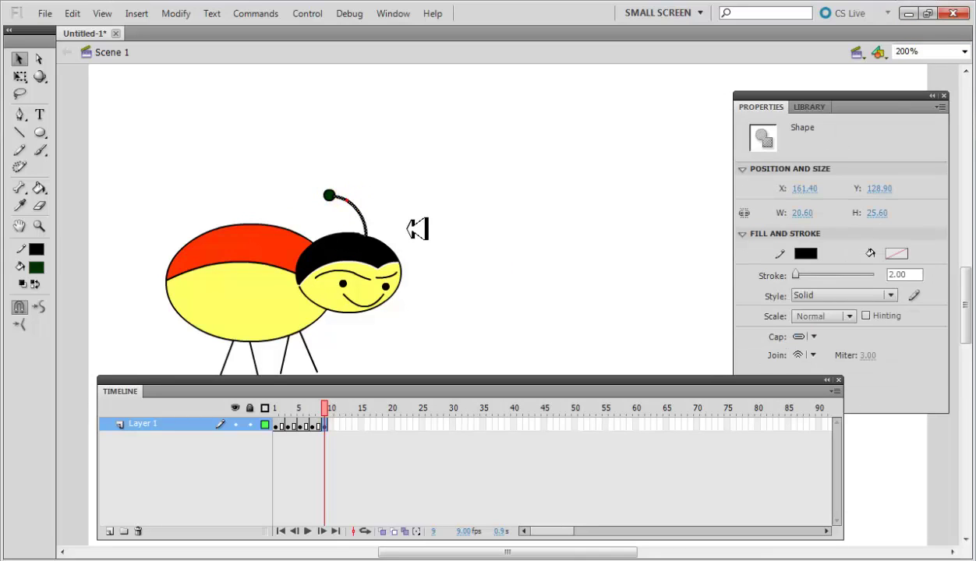
left_click(329, 195, "shift")
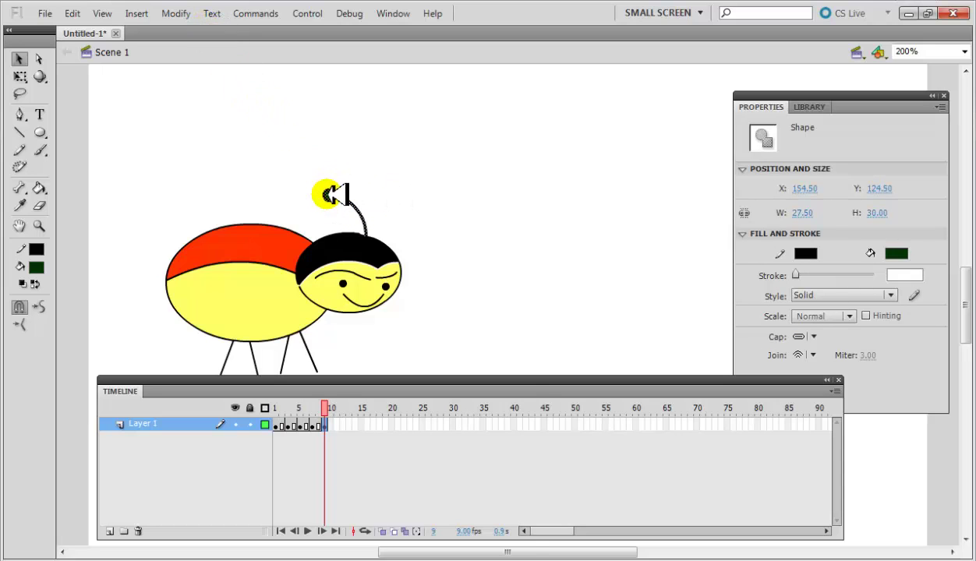
right_click(330, 195)
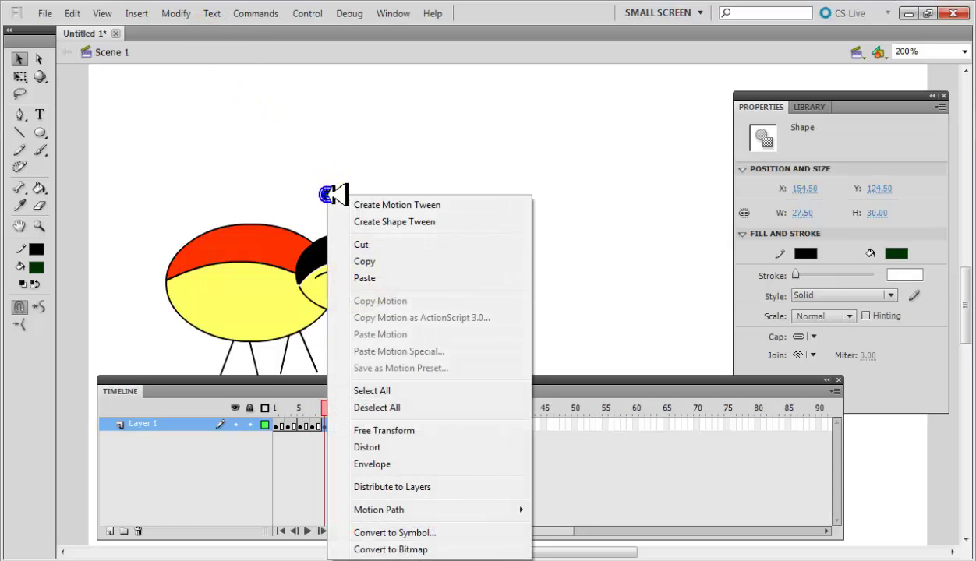
left_click(394, 532)
type("H")
key("Caps_Lock")
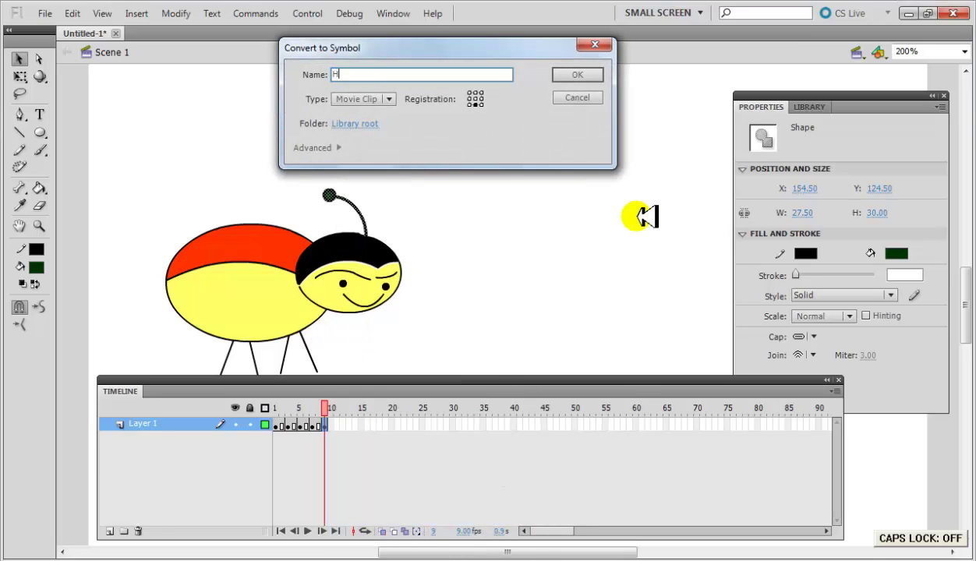
left_click(387, 99)
left_click(387, 150)
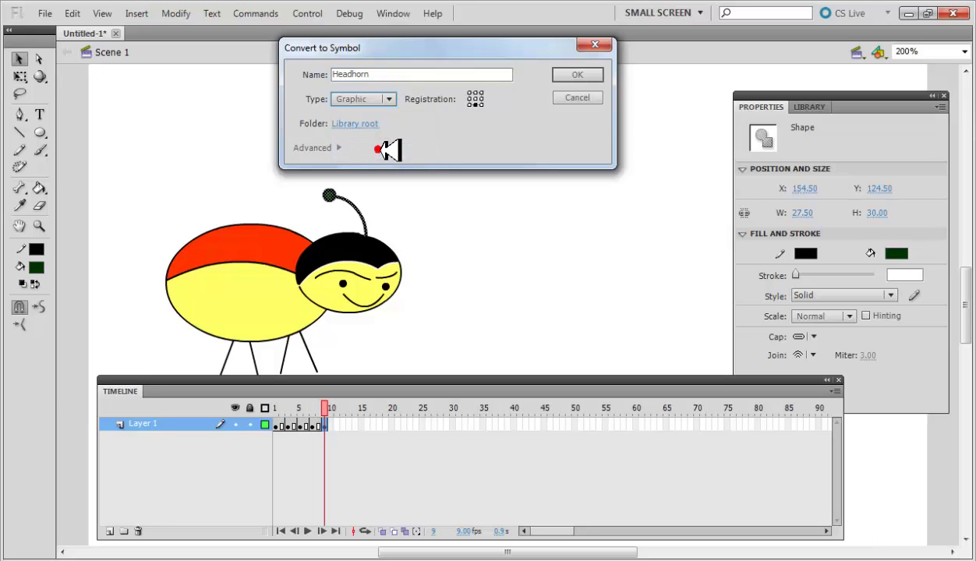
left_click(601, 75)
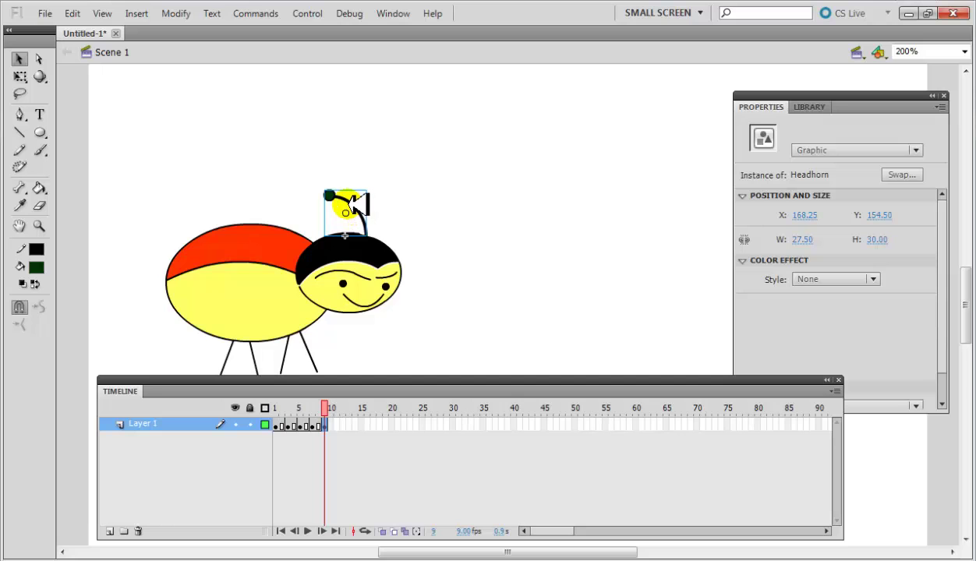
- Put the Headhorn antenna into Free Transform and move its transformation point to the antenna's base
right_click(335, 197)
left_click(333, 191)
right_click(333, 192)
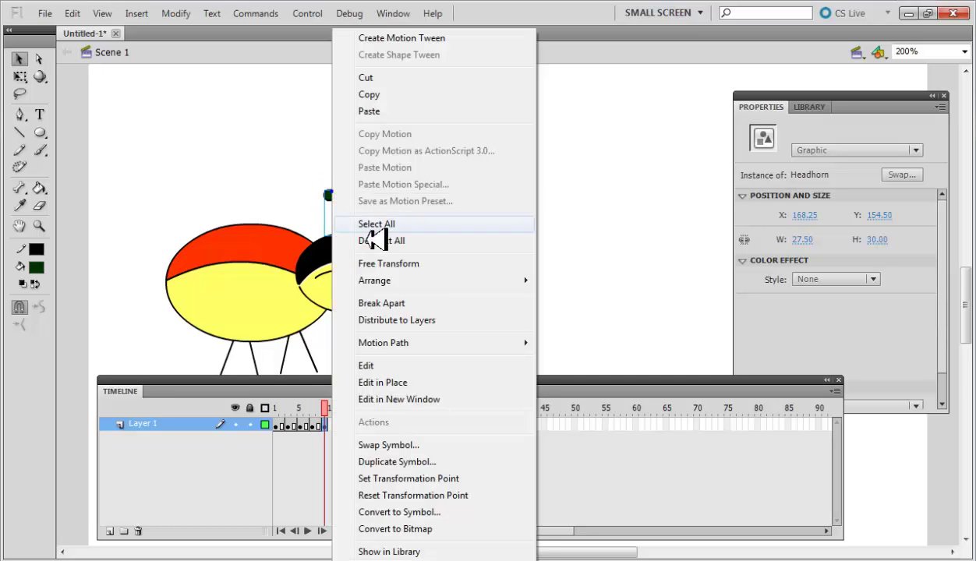
left_click(428, 263)
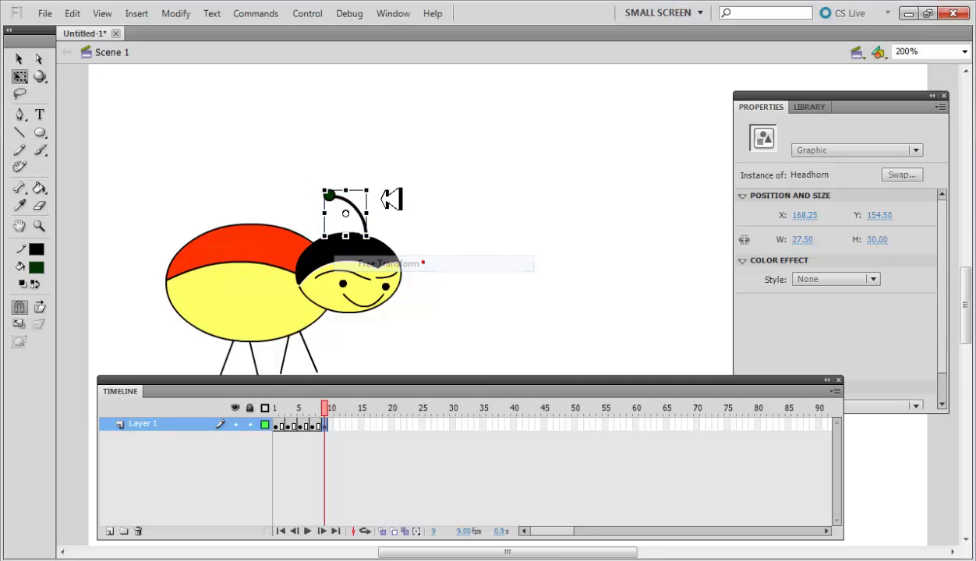
left_click_drag(380, 185, 388, 225)
left_click(398, 208)
left_click(348, 212)
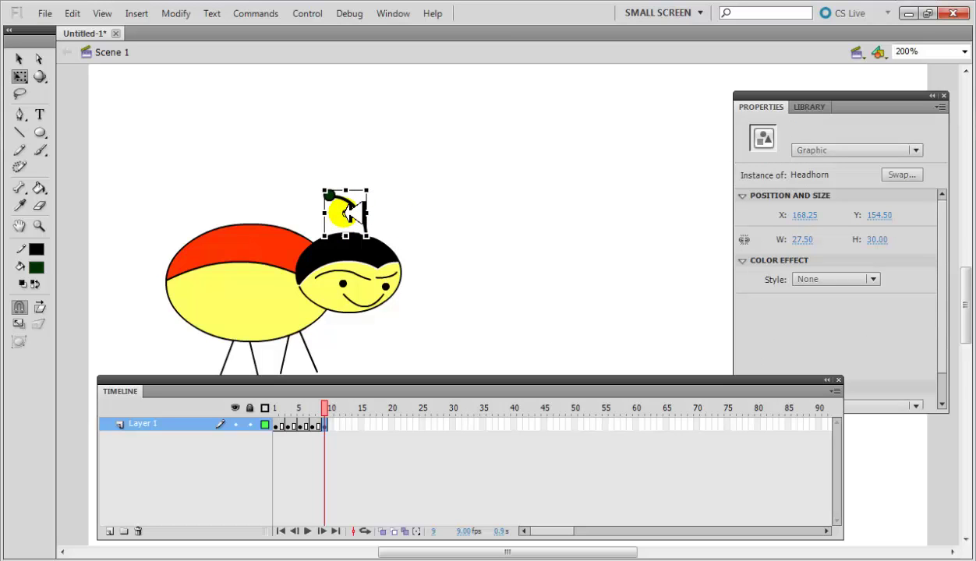
left_click(357, 224)
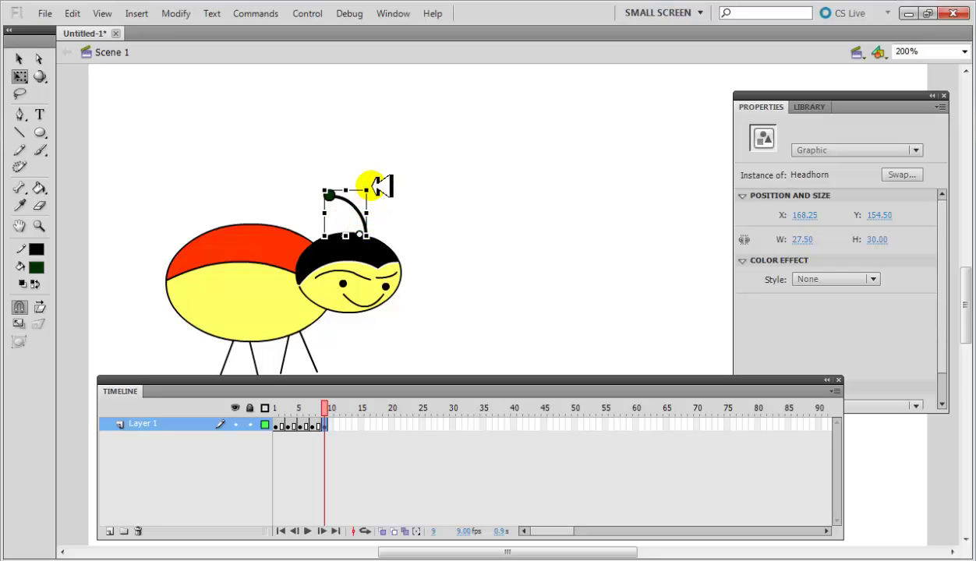
- Try rotating the antenna backward about its base in frame 9, undo the rotation and deselect it
left_click_drag(375, 186, 346, 186)
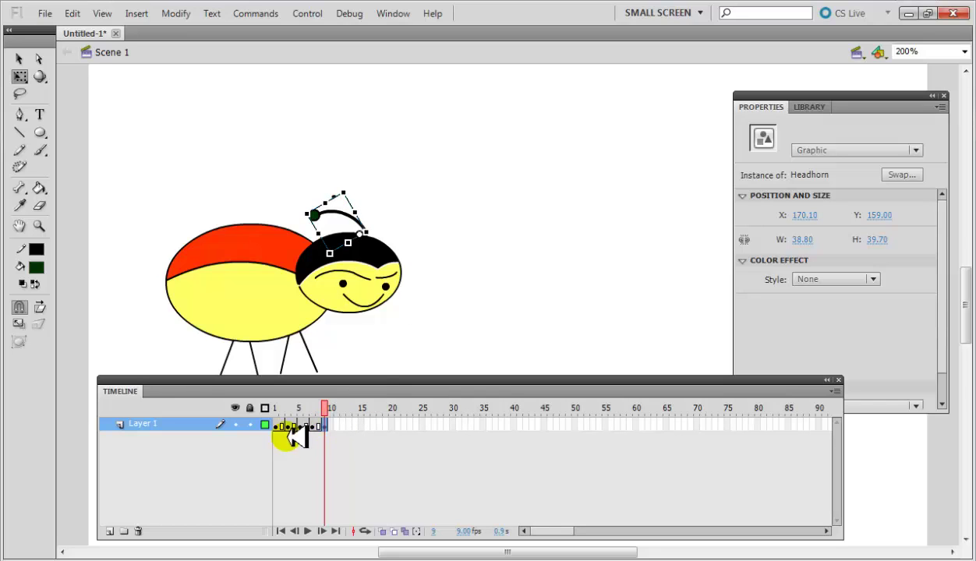
key("ctrl+z")
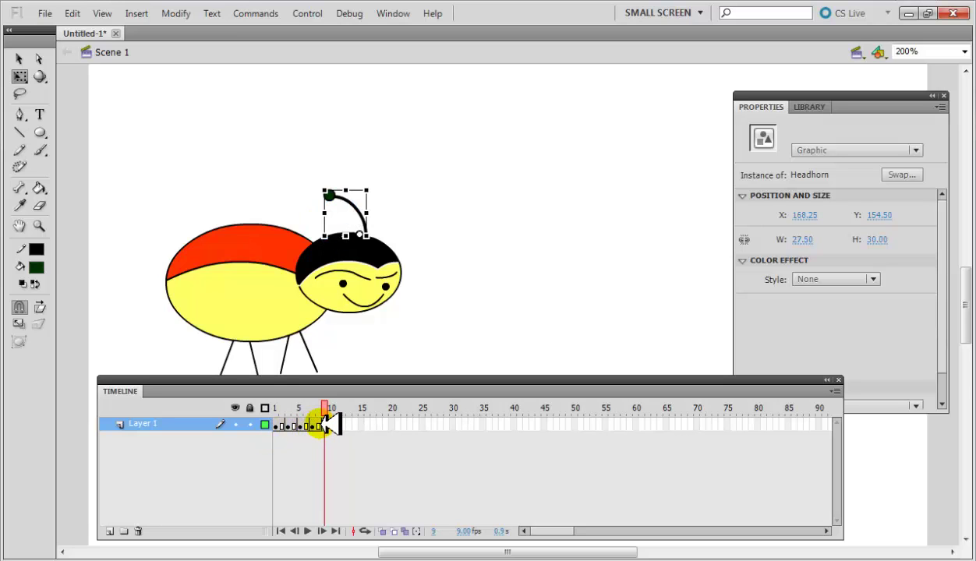
left_click(431, 312)
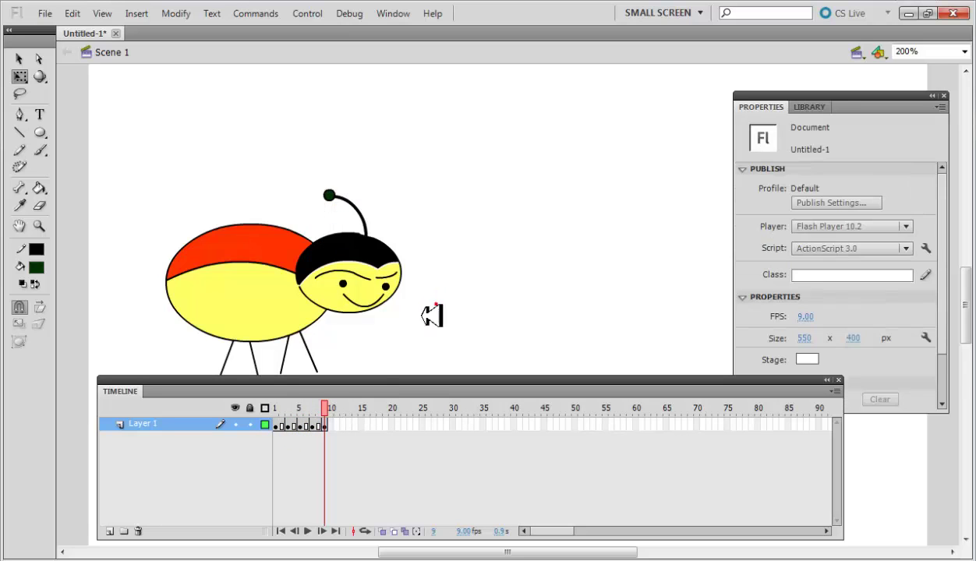
- Compare the ant and its antenna across frames 1, 8 and 9 on the timeline
left_click(274, 425)
left_click(359, 195)
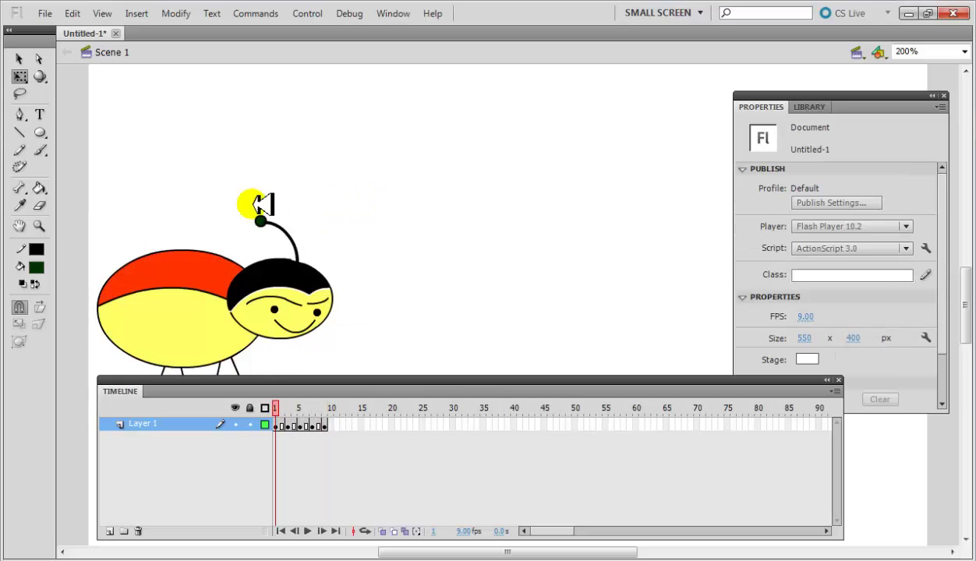
left_click_drag(252, 207, 275, 221)
left_click(373, 244)
left_click(331, 423)
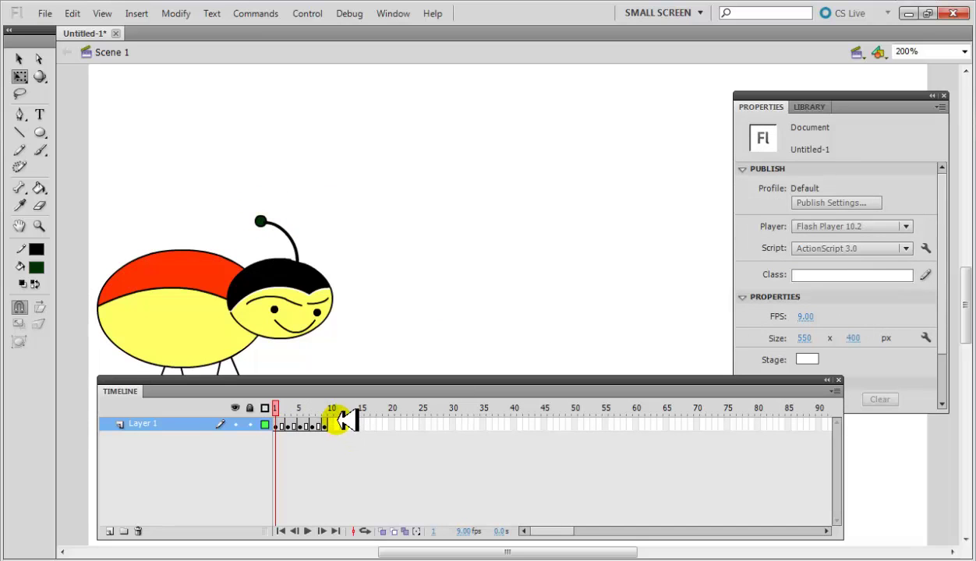
left_click(326, 422)
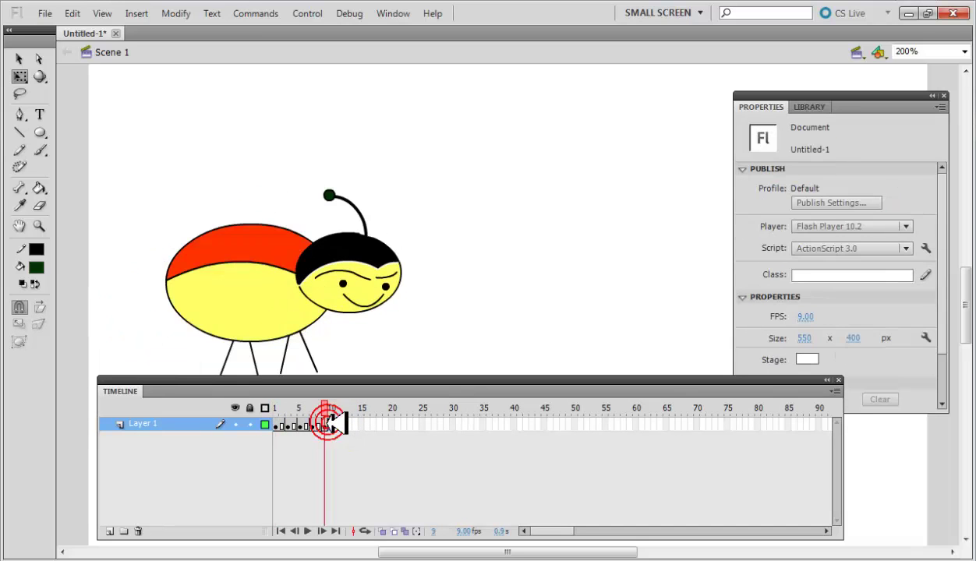
left_click(470, 184)
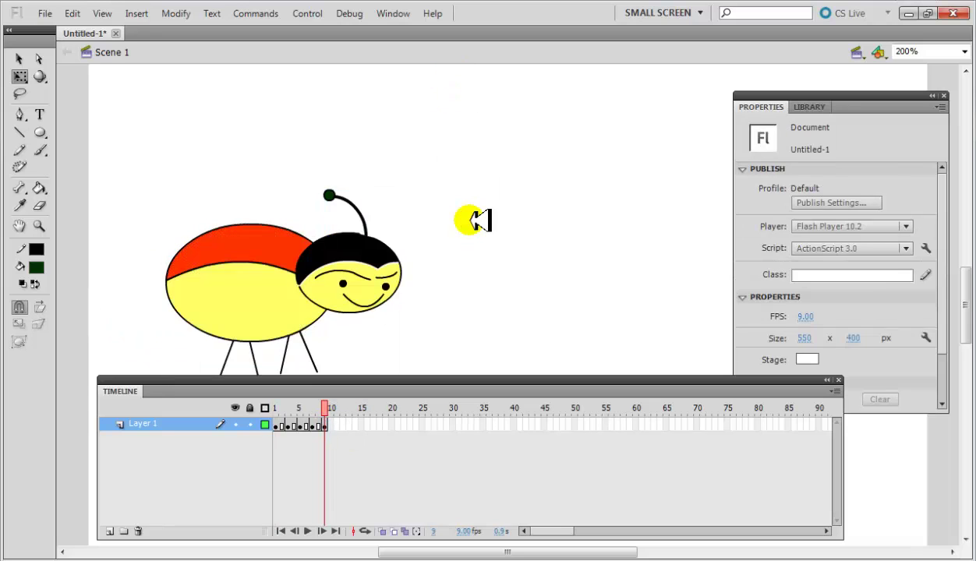
key("Home")
key("ctrl+a")
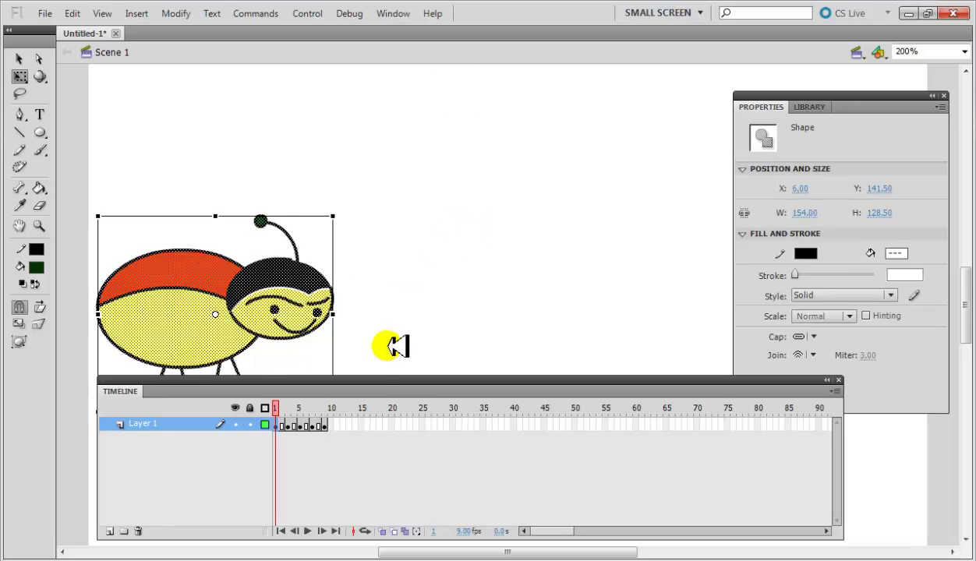
left_click(319, 422)
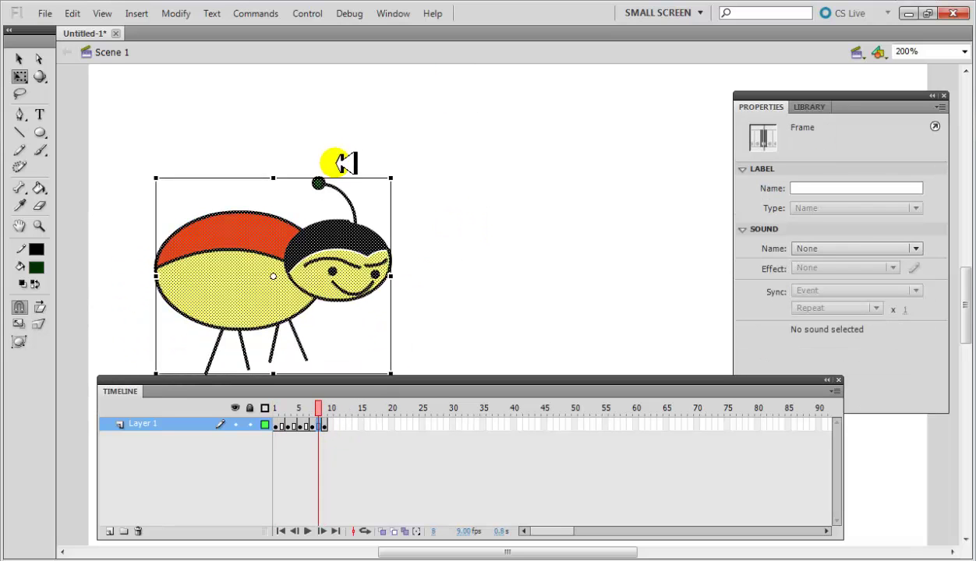
key("period")
key("Home")
key("End")
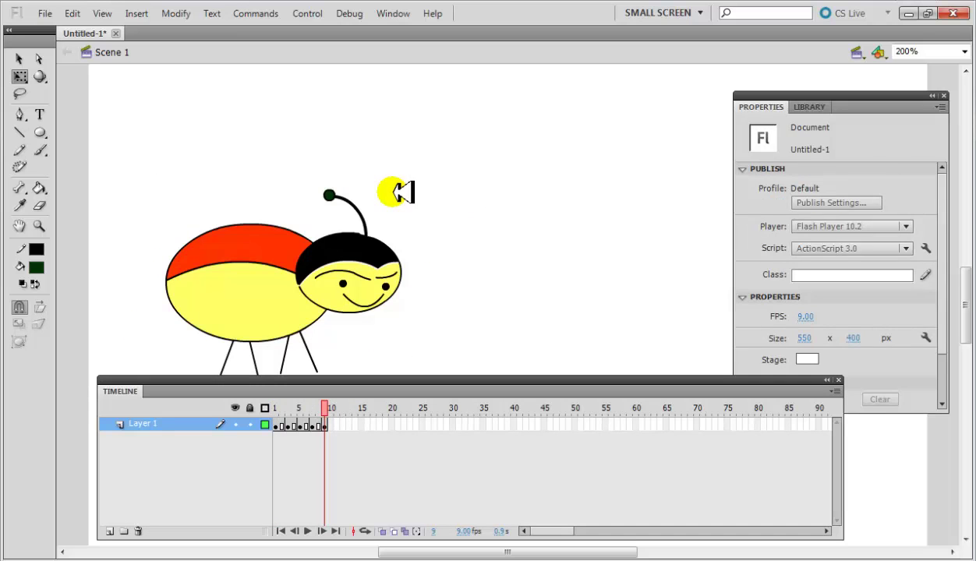
- Break apart the Headhorn symbol in frame 9 into plain shapes and deselect it
left_click(358, 207)
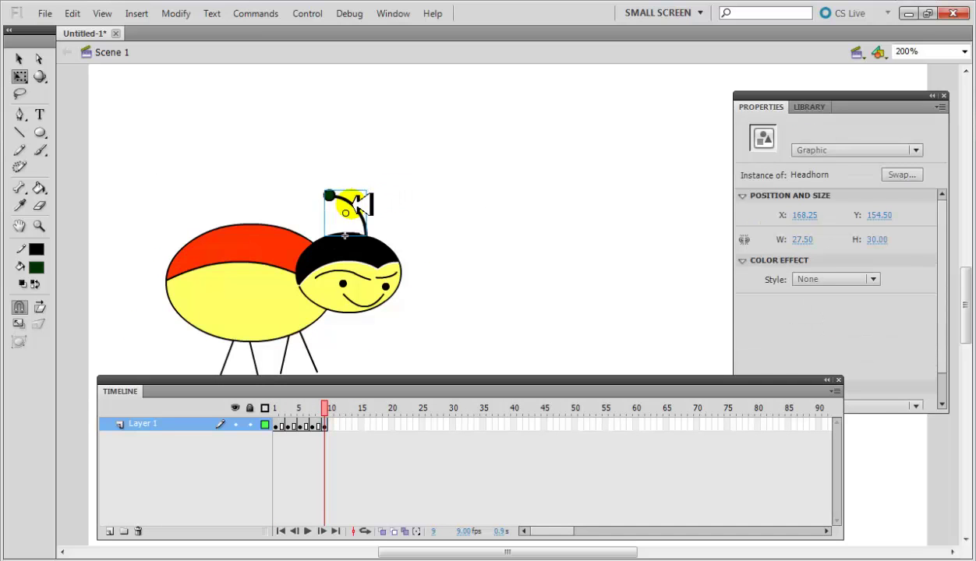
left_click(356, 201)
left_click(359, 207)
left_click(357, 205)
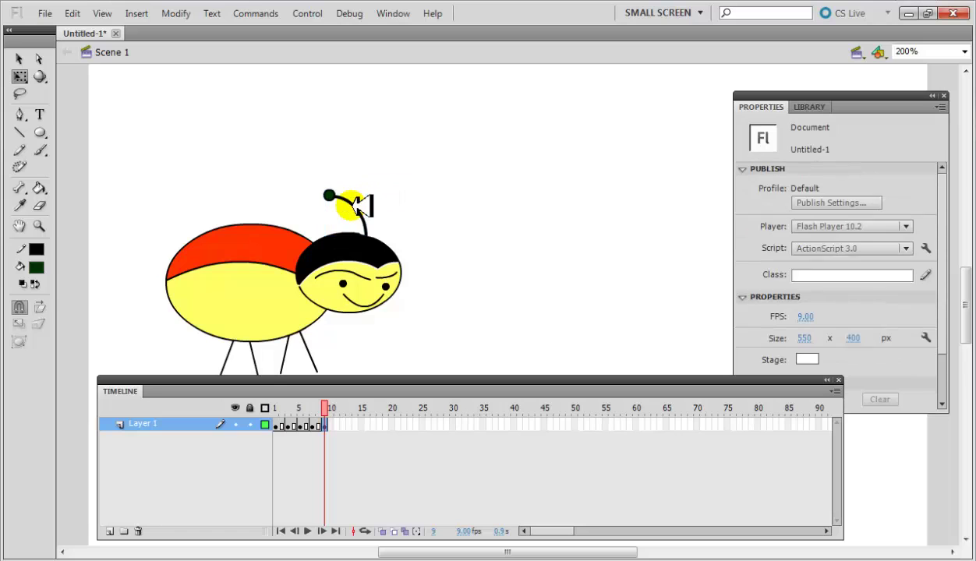
left_click(356, 204)
left_click(356, 205)
left_click(357, 204)
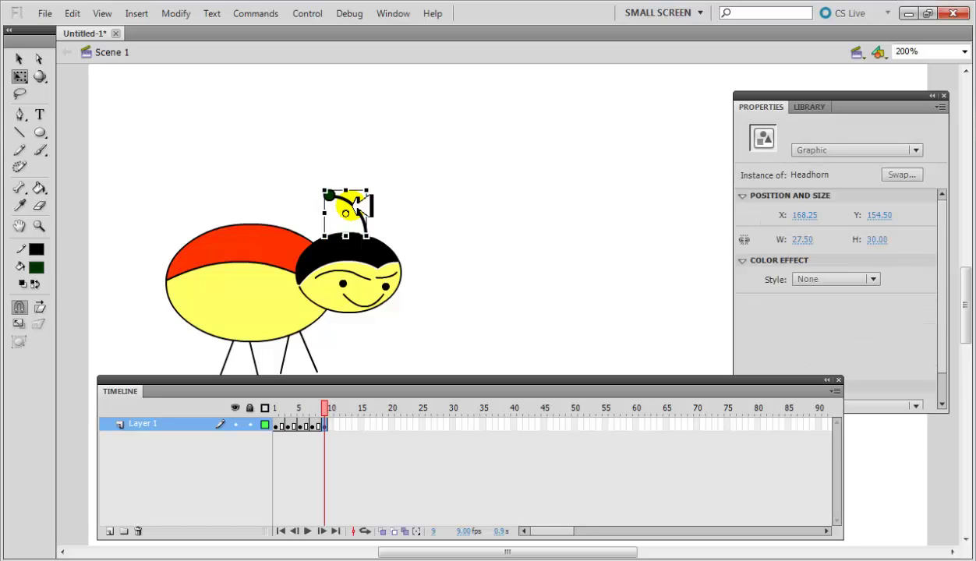
key("ctrl+b")
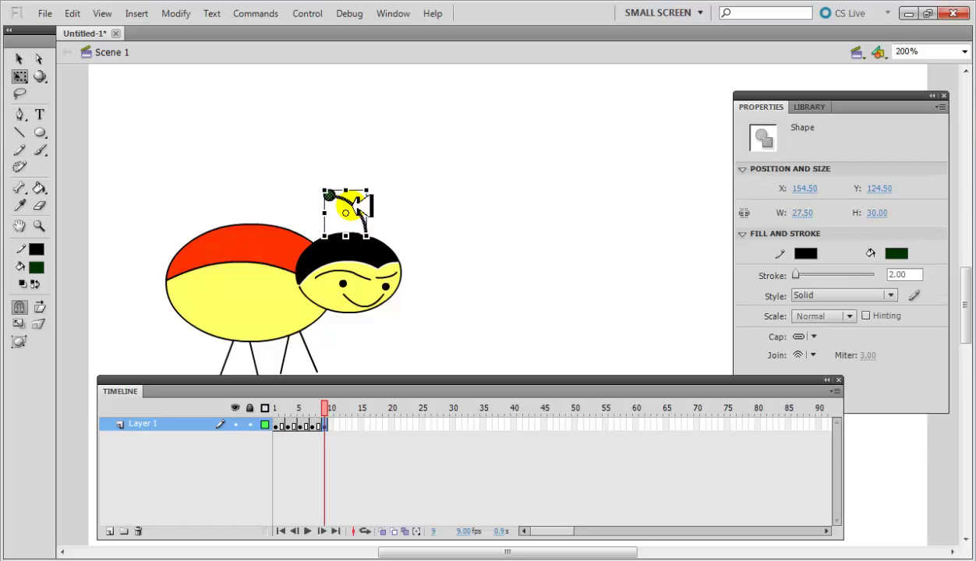
left_click(355, 204)
left_click(385, 201)
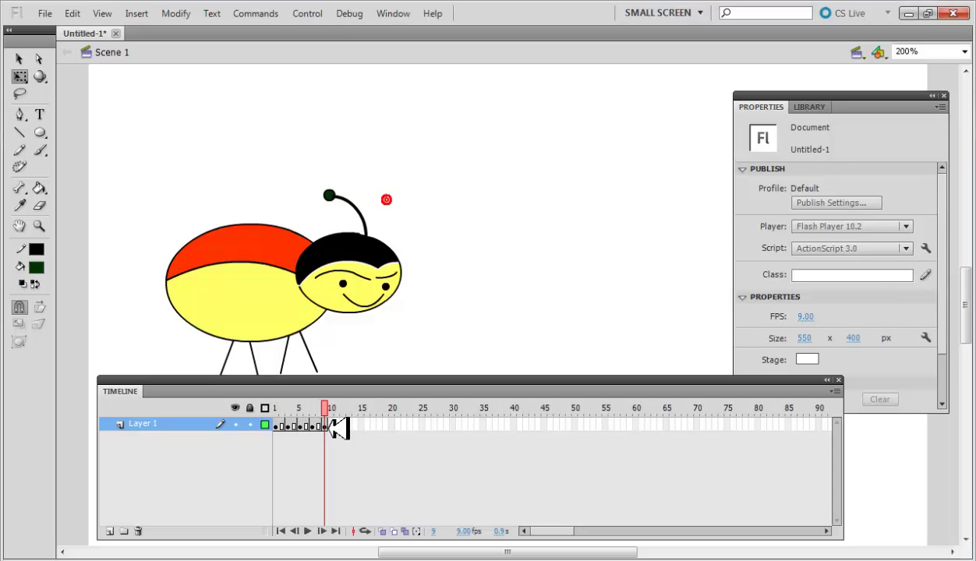
- Remove every frame from frame 3 onward on Layer 1, keeping only the ant's first two frames
left_click(326, 407)
left_click_drag(337, 403, 273, 411)
left_click(275, 423)
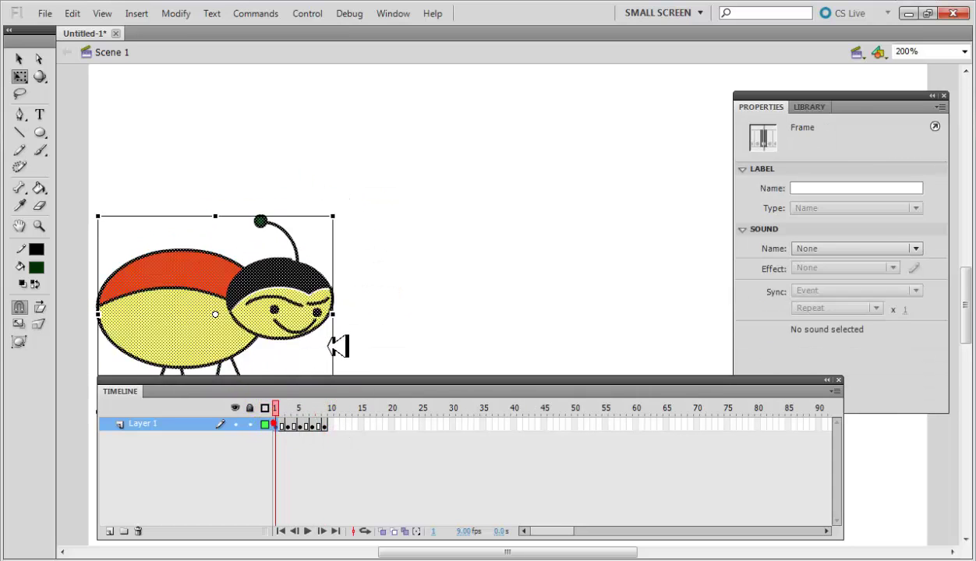
left_click_drag(367, 423, 302, 424)
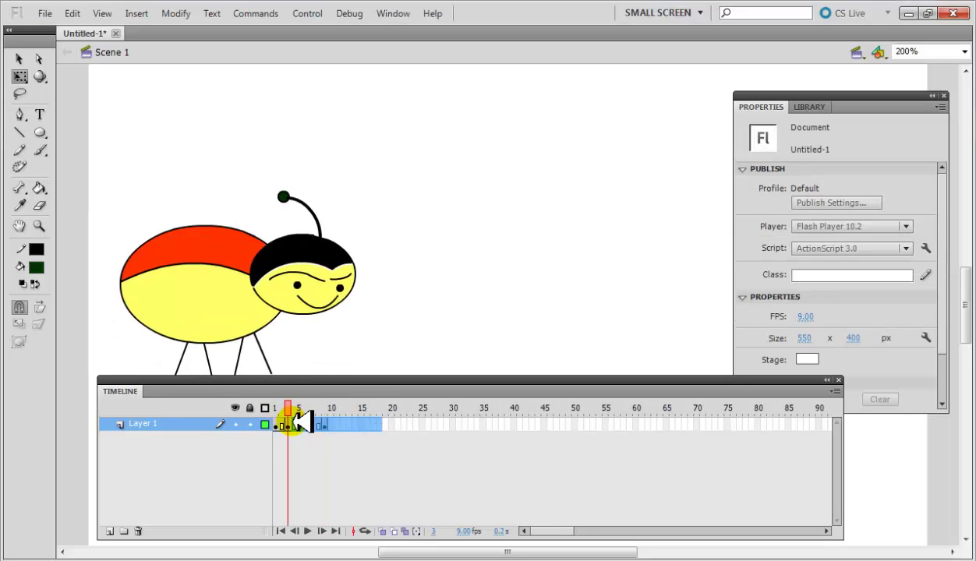
right_click(287, 424)
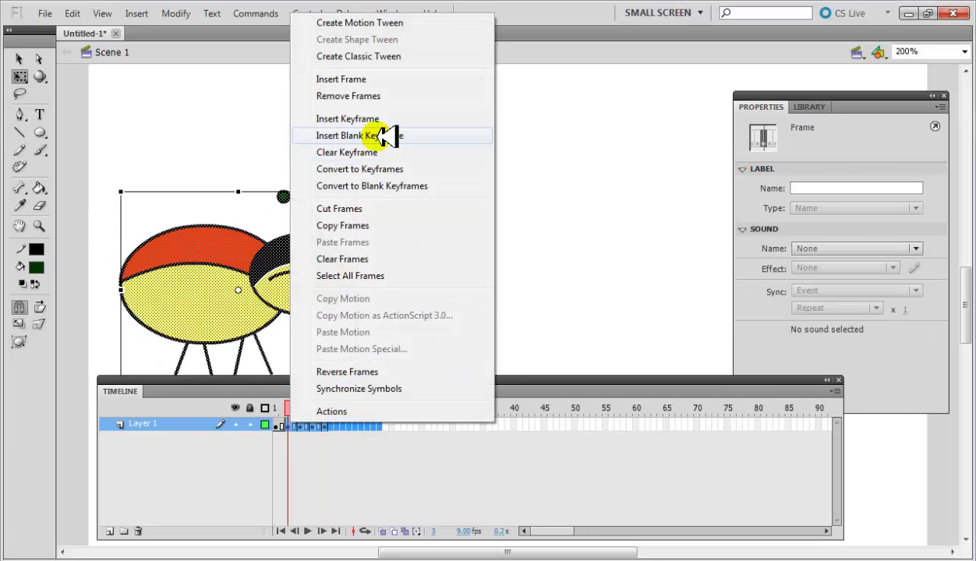
left_click(374, 93)
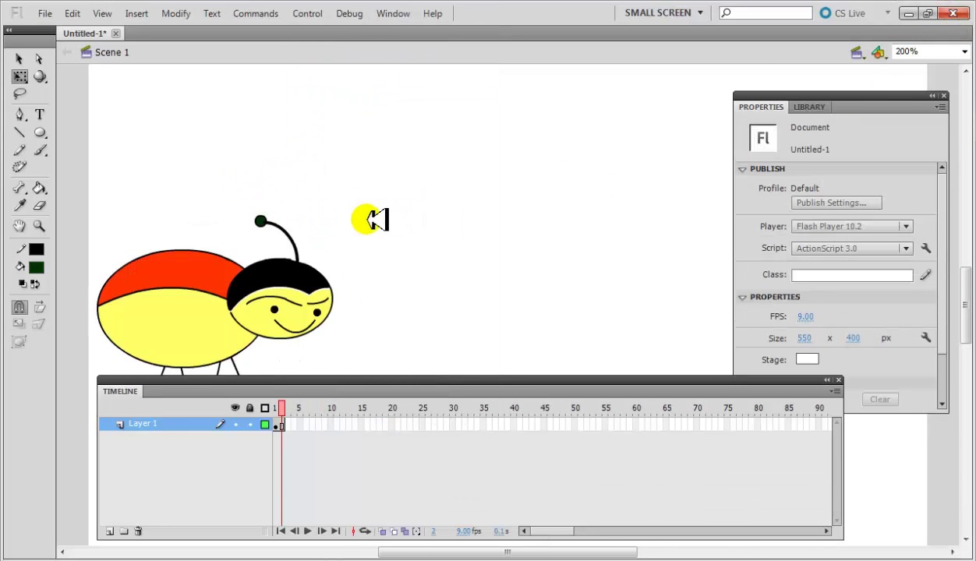
- Try transforming the antenna's curved line on its own in frame 2
left_click(297, 235)
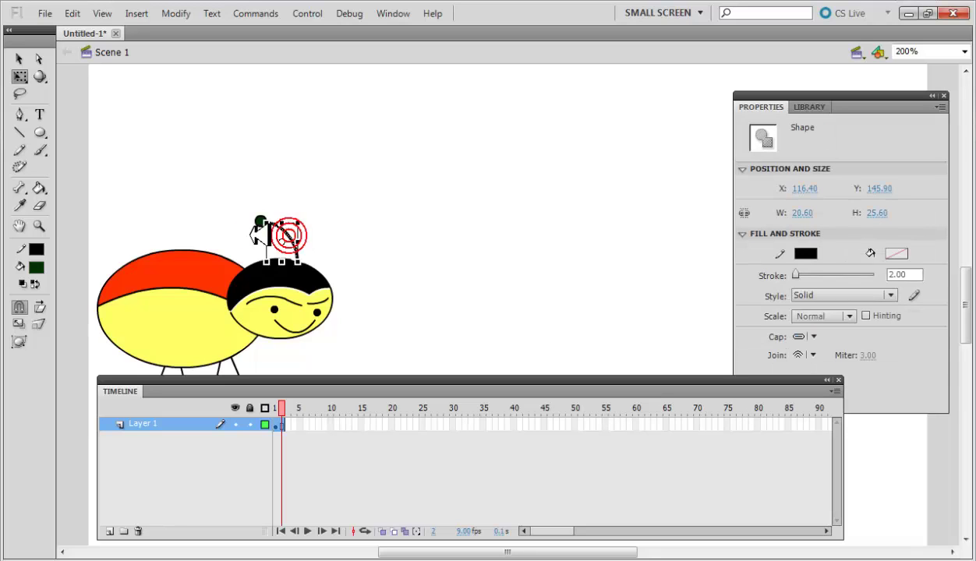
left_click_drag(268, 224, 259, 227)
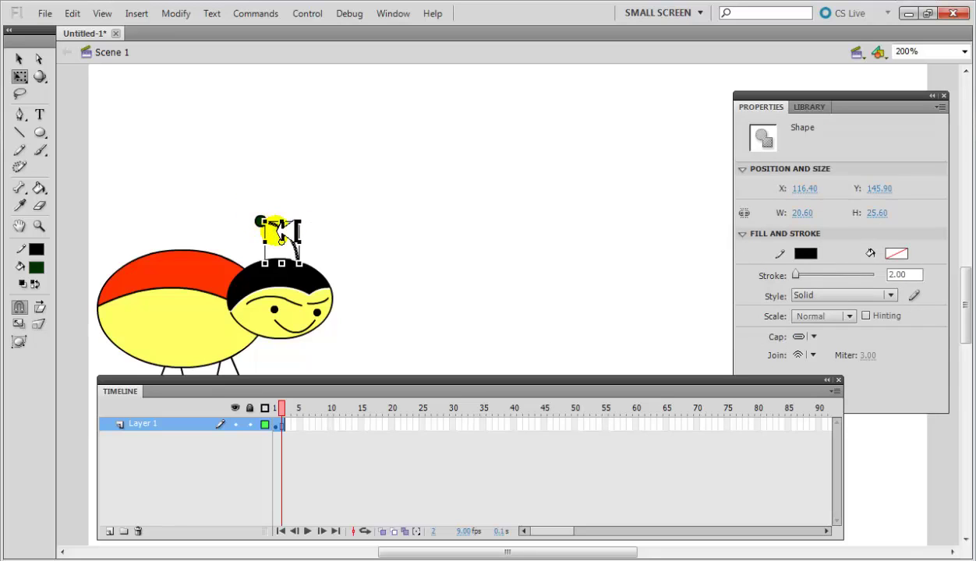
left_click(279, 229)
right_click(277, 220)
key("Escape")
left_click(279, 226)
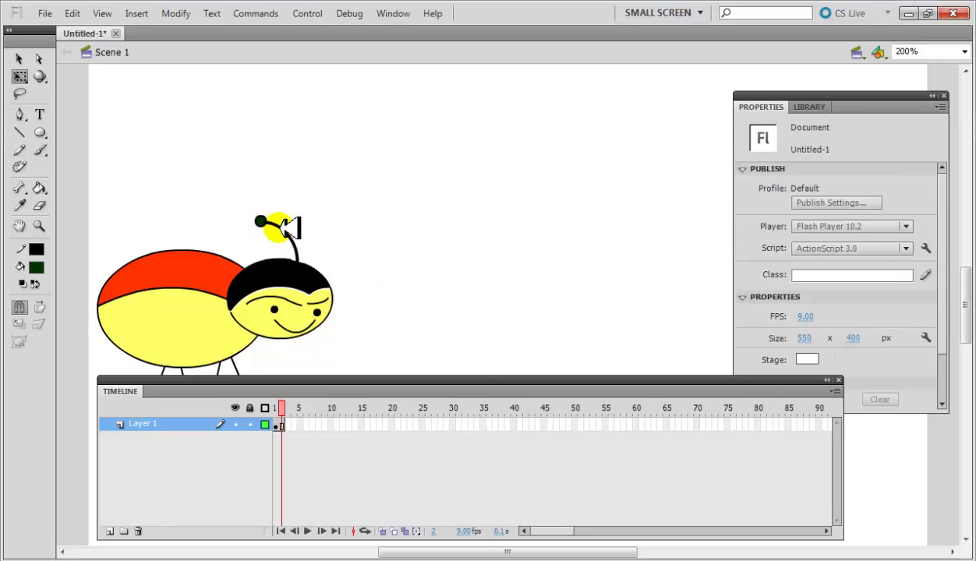
right_click(279, 226)
left_click(350, 433)
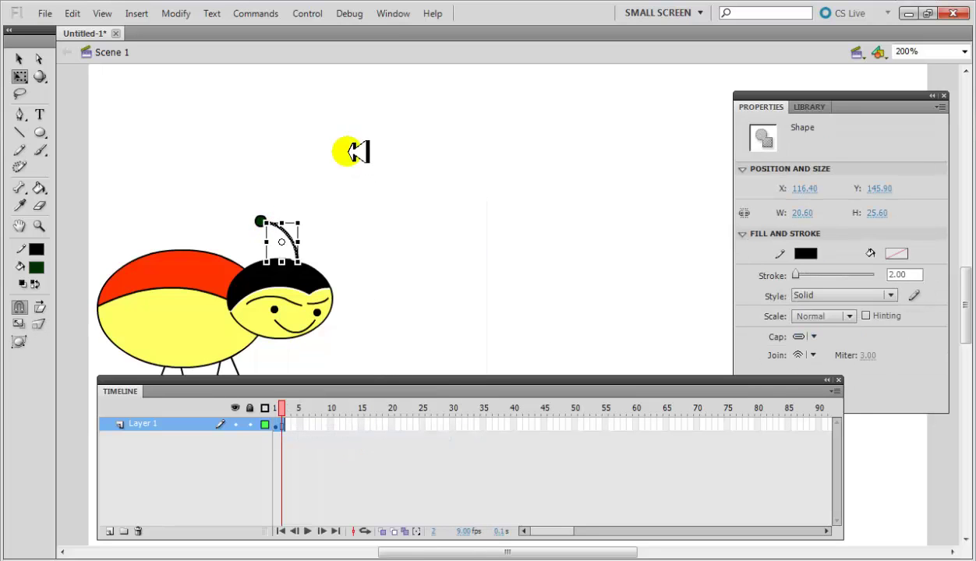
left_click(286, 244)
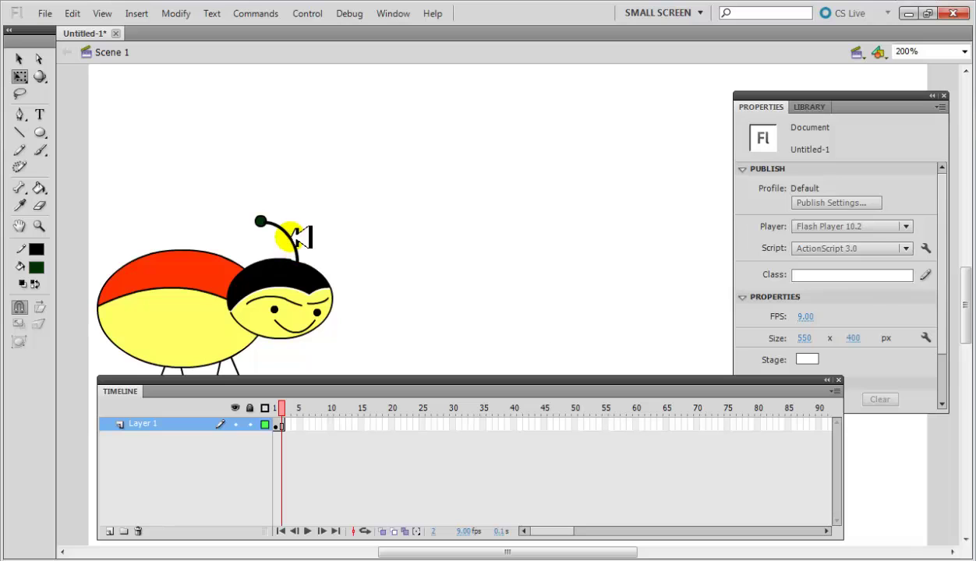
left_click(293, 237)
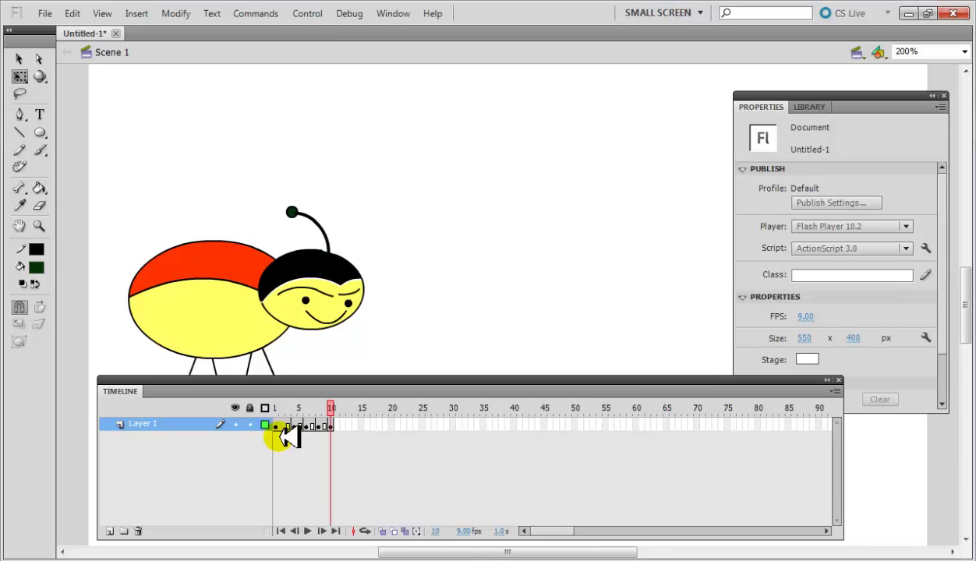
- Select the Headhorn antenna in frame 1 and move its transformation point to the antenna's base
left_click(275, 424)
left_click(355, 194)
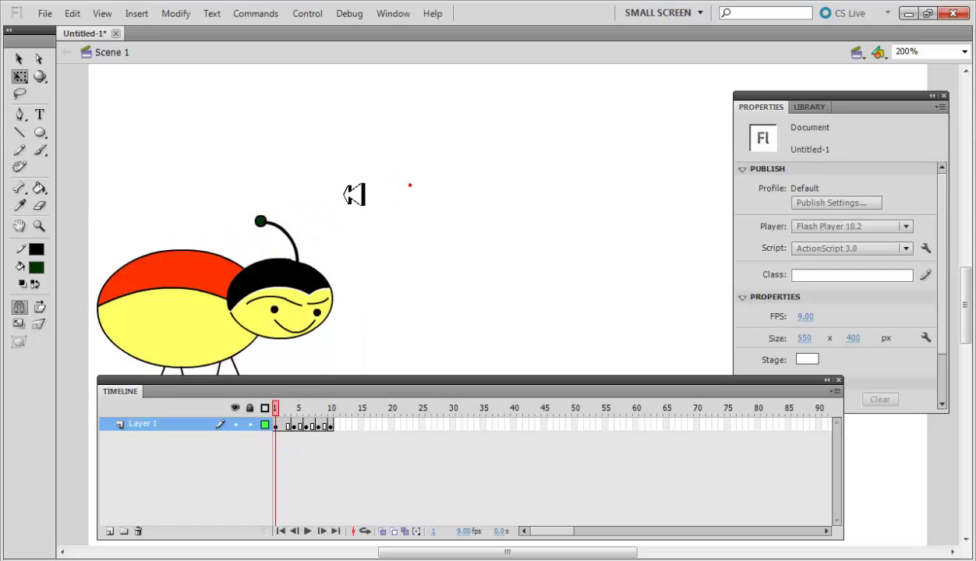
left_click(272, 227)
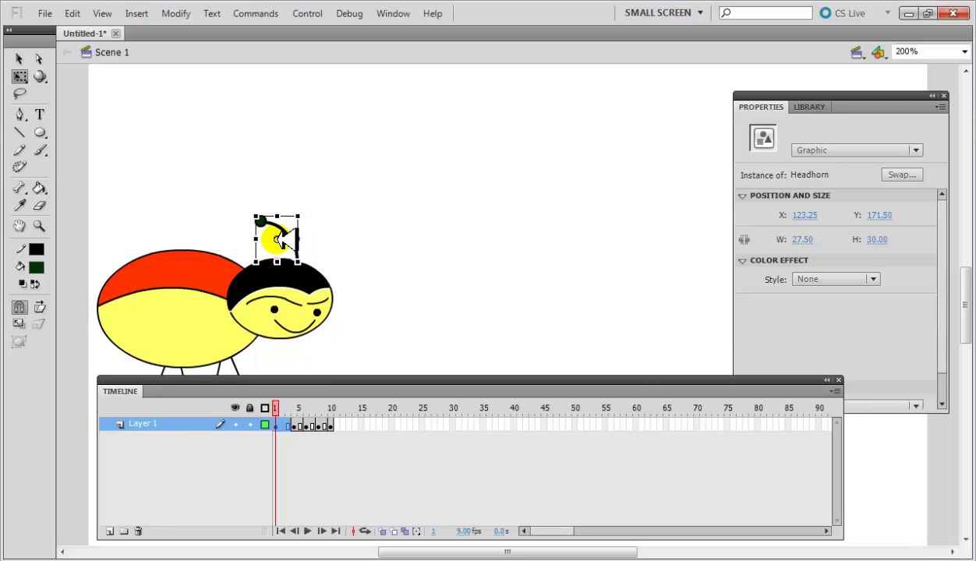
left_click_drag(294, 253, 292, 255)
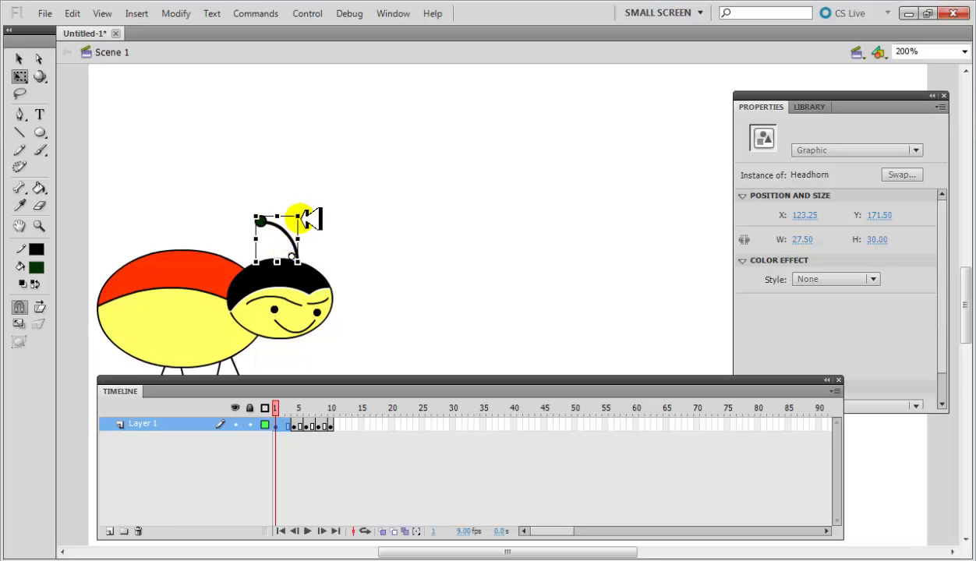
- Try rotating frame 1's antenna backward about its base, undo the rotation and deselect it
left_click_drag(301, 213, 279, 203)
left_click(339, 233)
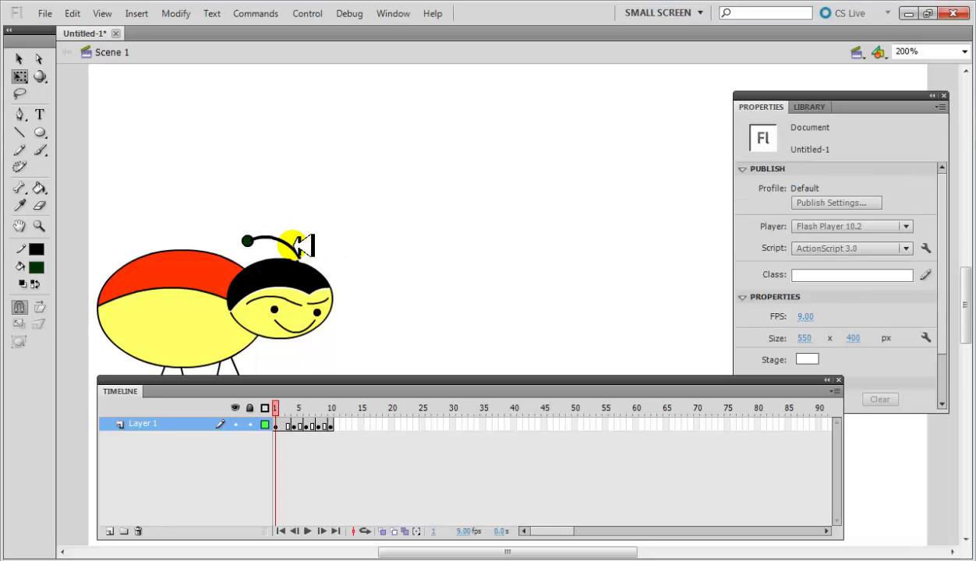
left_click(295, 240)
key("ctrl+z")
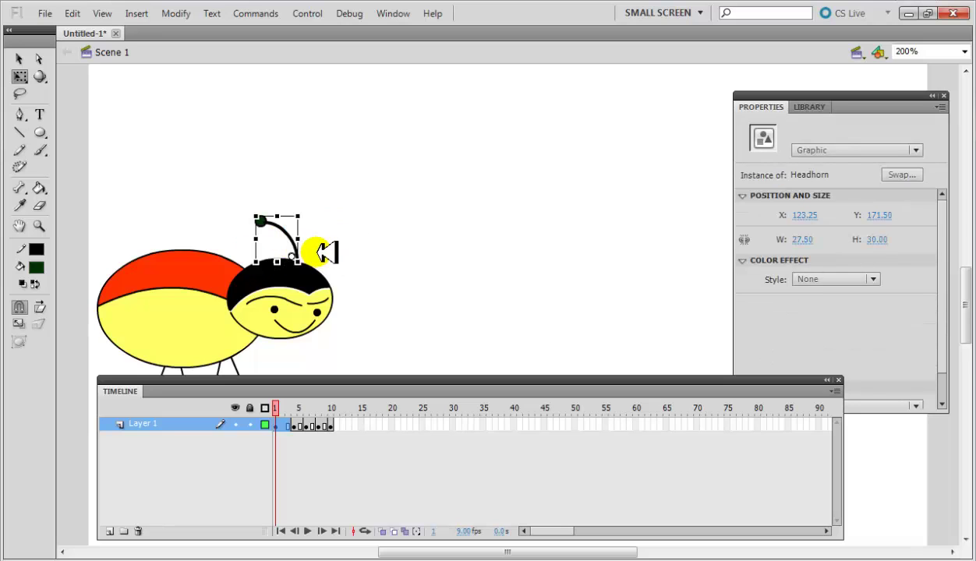
left_click(330, 252)
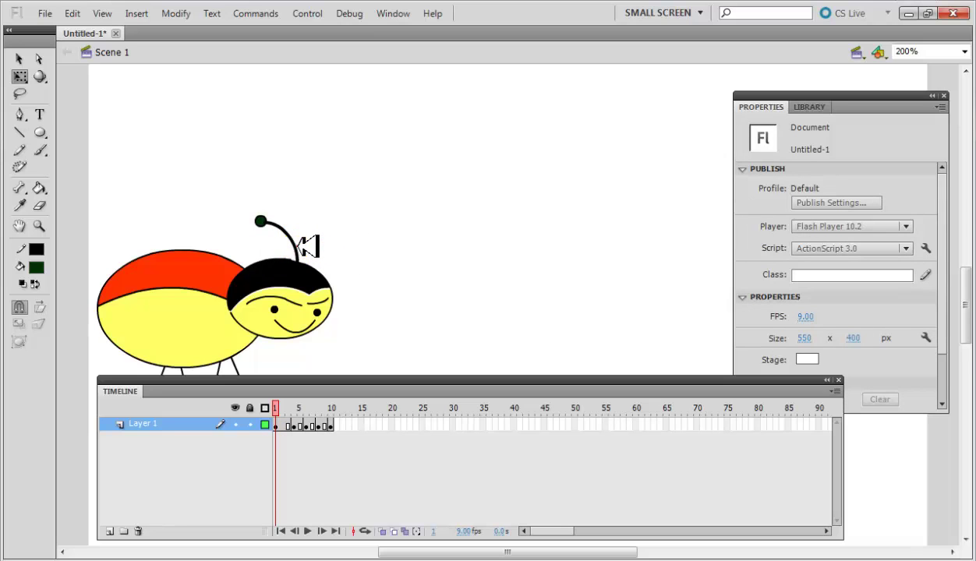
- Nudge the Headhorn antenna in frame 1 slightly left and down to X 122.25, Y 172.50
left_click(299, 248)
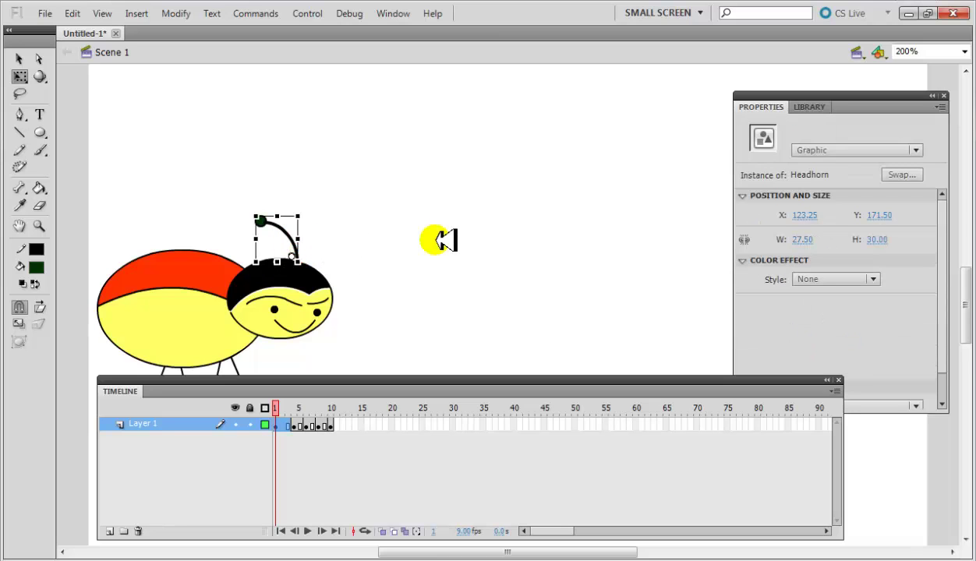
key("Left")
key("Down")
key("Left")
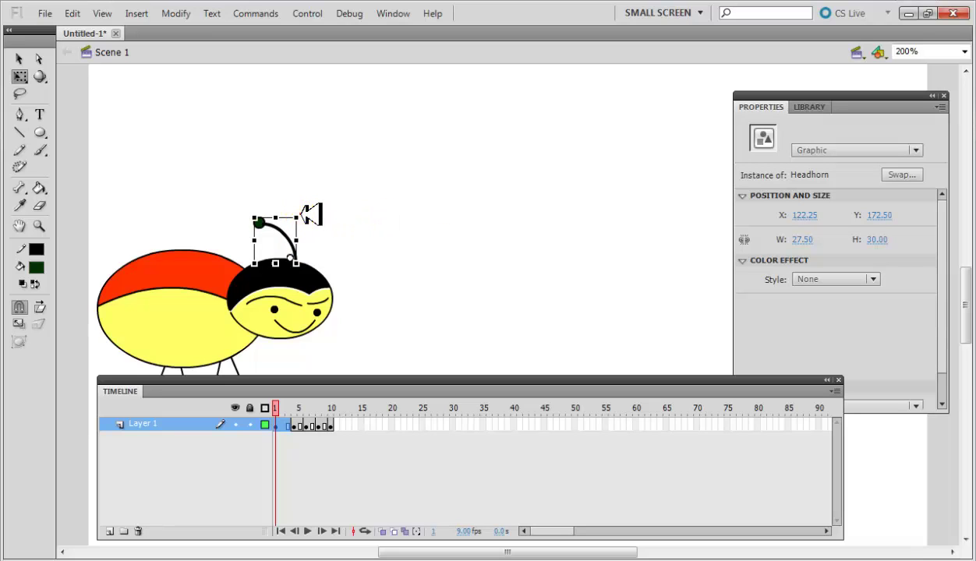
- Try tilting frame 1's antenna slightly backward about its base, and return it to its upright angle
left_click_drag(302, 215, 297, 215)
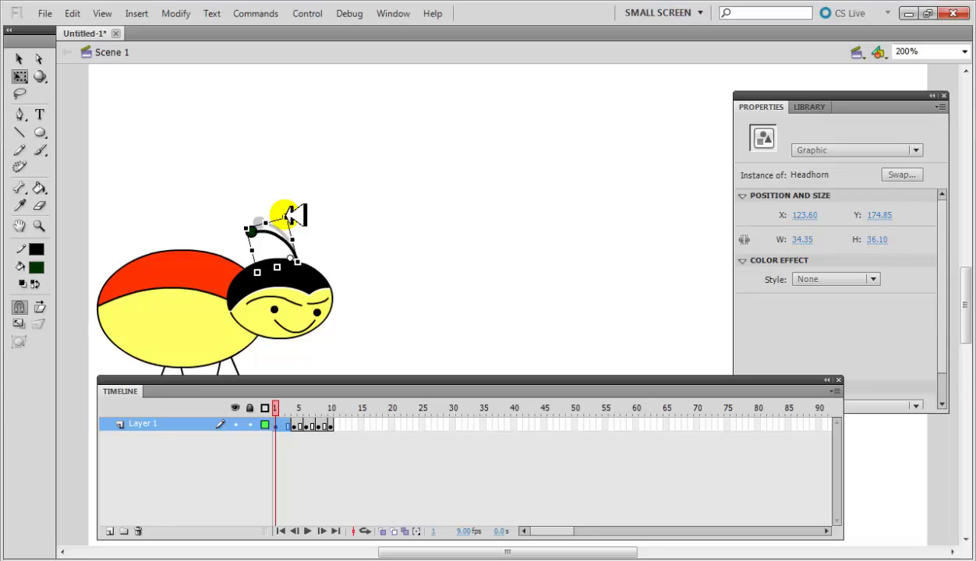
left_click_drag(296, 215, 305, 211)
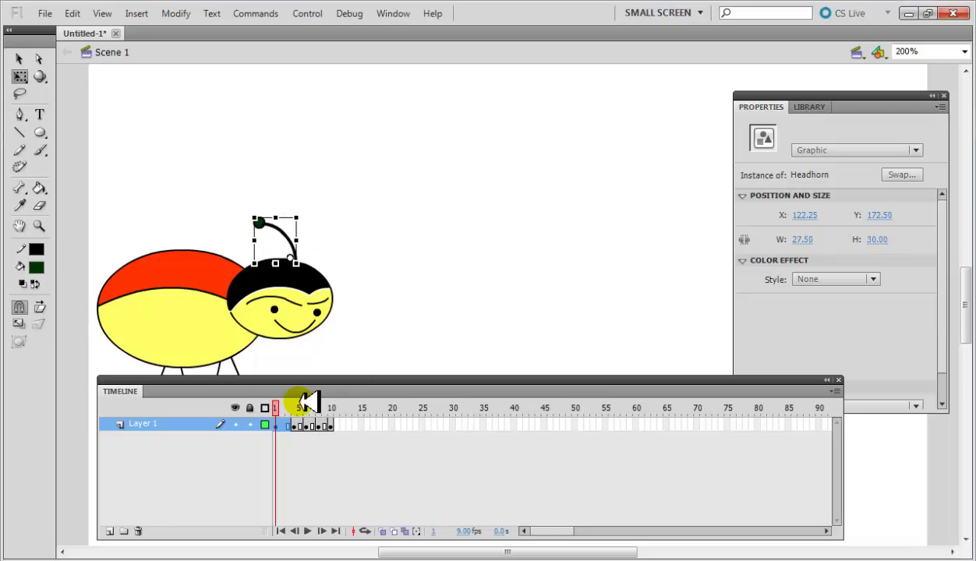
left_click(276, 400)
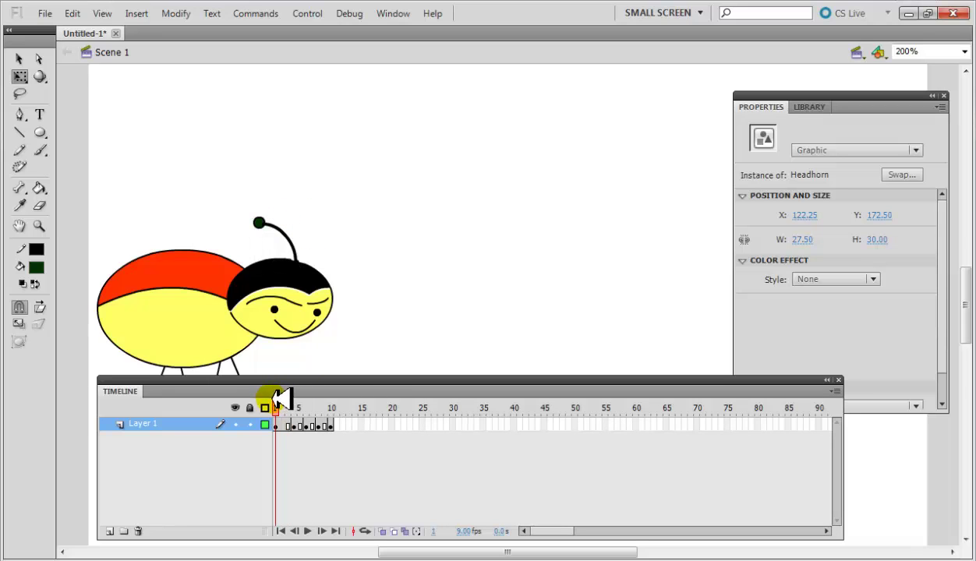
- Try rotating frame 4's antenna backward about its centre and nudging it back onto the head
left_click_drag(279, 400, 299, 399)
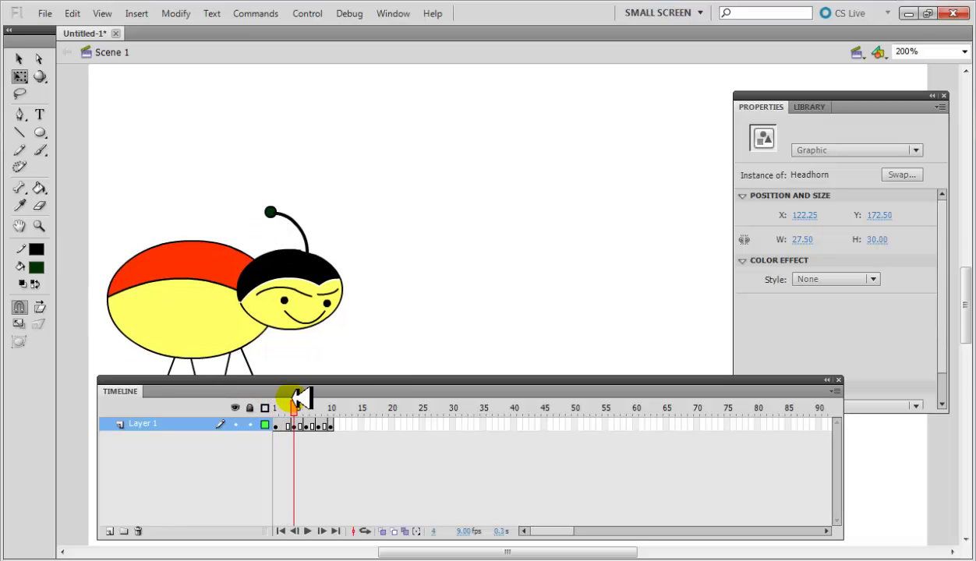
left_click(272, 205)
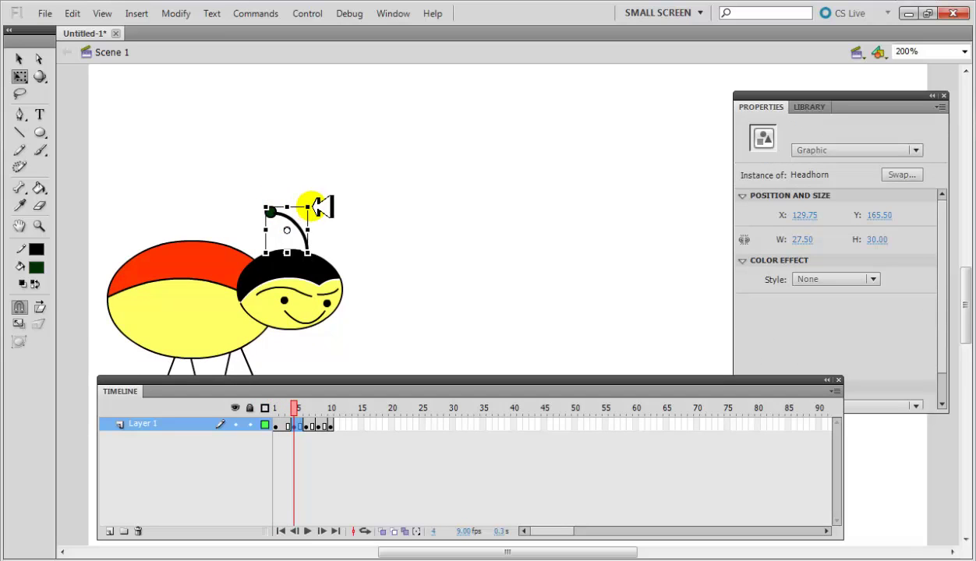
left_click_drag(305, 206, 341, 258)
key("Left")
key("Left")
key("Left")
key("Left")
key("Down")
key("Down")
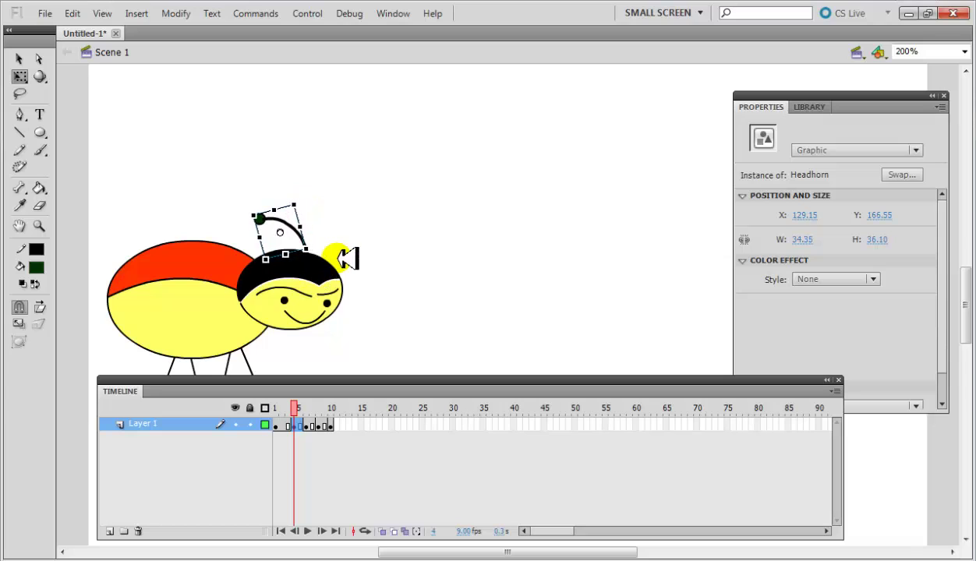
key("Right")
key("Right")
key("Right")
key("Right")
key("Right")
key("Right")
key("Right")
key("Right")
key("Right")
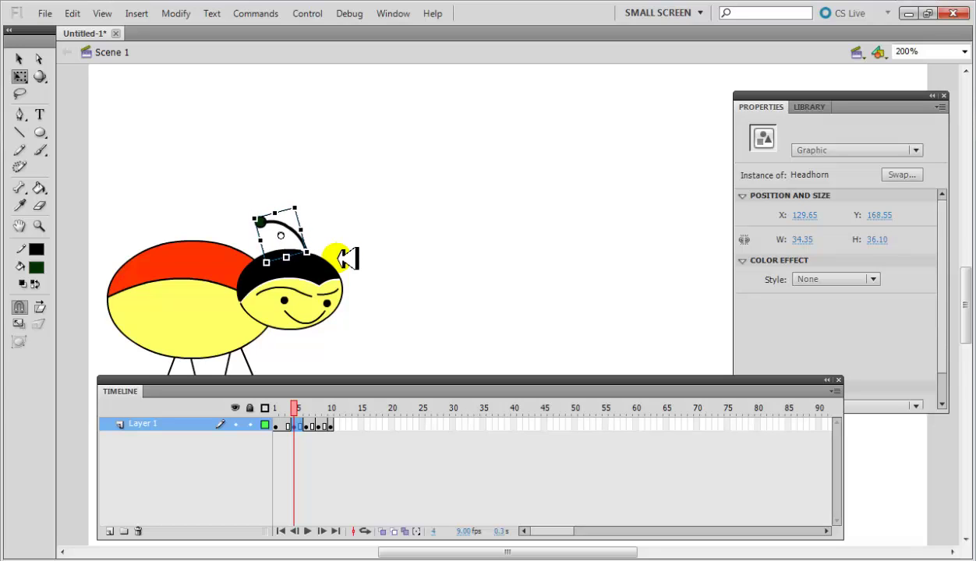
key("Up")
key("Up")
key("Up")
key("Up")
key("Up")
- Move the transformation point of frame 4's antenna to its base, rotate the antenna backward and deselect it
left_click_drag(341, 258, 291, 232)
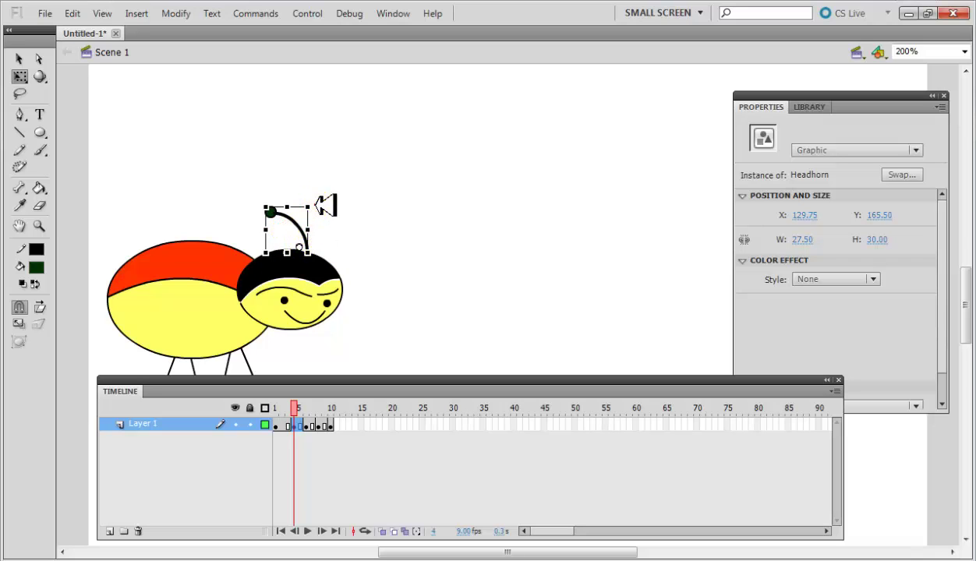
left_click_drag(317, 205, 349, 240)
left_click(323, 226)
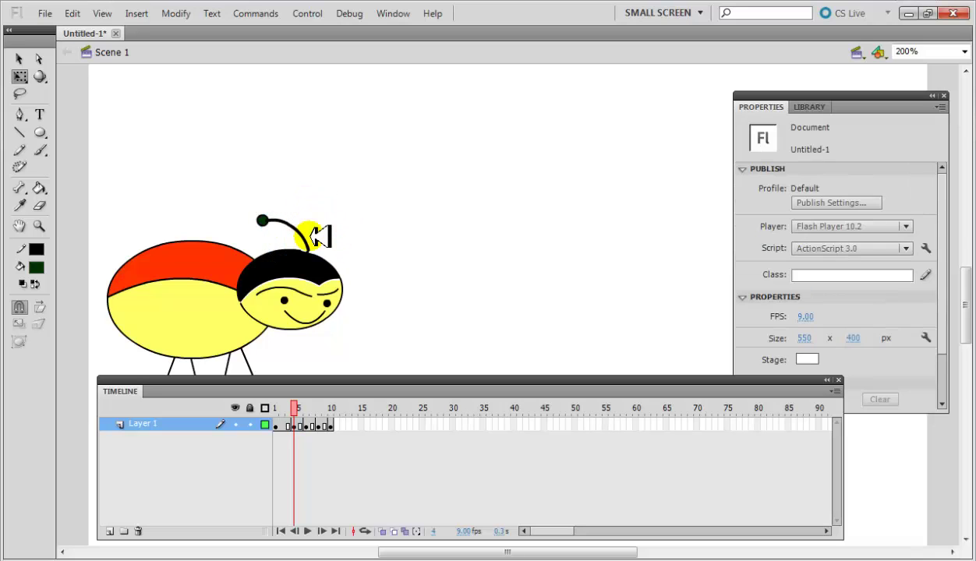
- Nudge the Headhorn antenna in frame 6 slightly left and down to X 135.75, Y 160.00
left_click_drag(304, 414, 304, 376)
key("period")
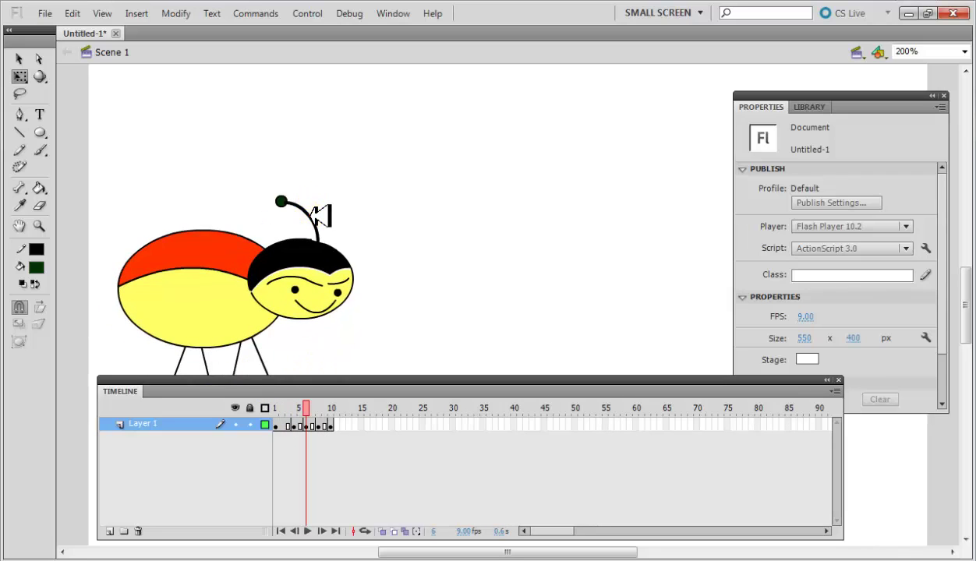
left_click(320, 216)
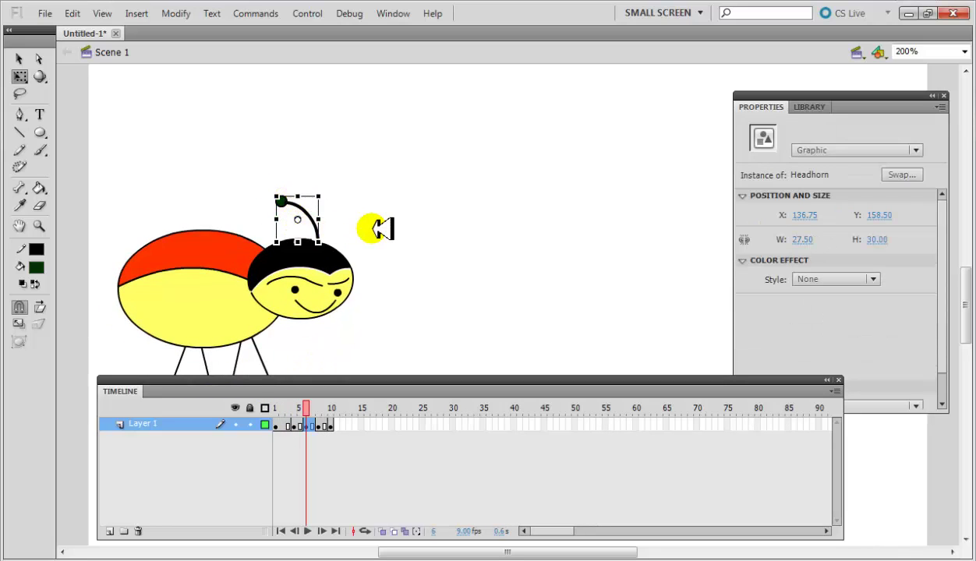
key("Left")
key("Down")
key("Left")
key("Down")
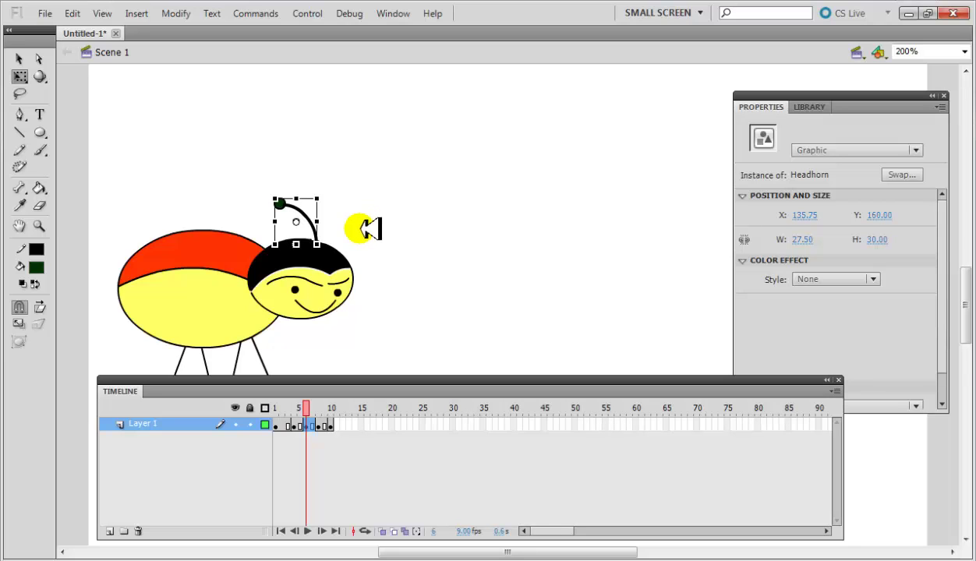
- Move the transformation point of frame 6's antenna to its base and rotate the antenna further backward
left_click_drag(296, 222, 316, 242)
left_click_drag(321, 194, 305, 195)
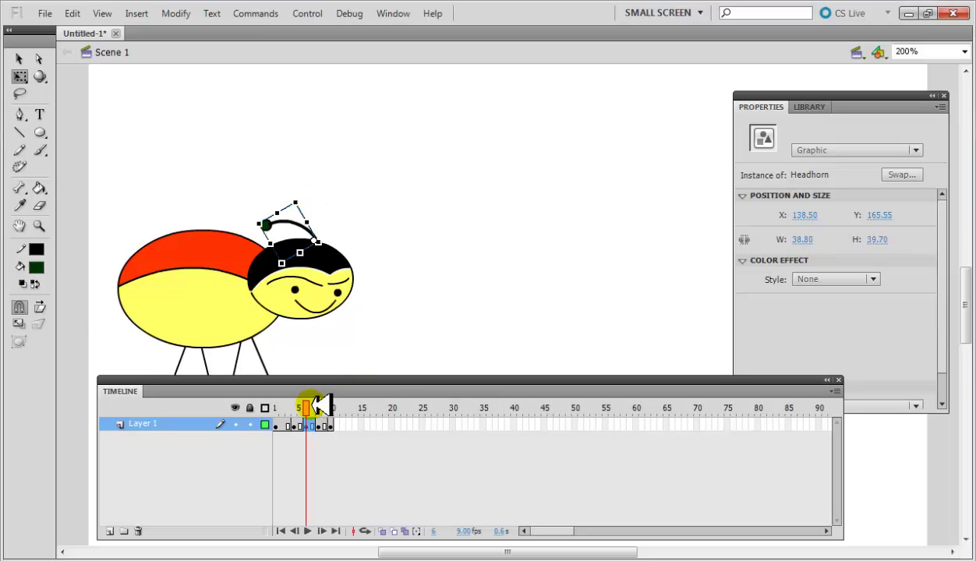
- Insert a keyframe at frame 12 on Layer 1 and deselect the ant
left_click_drag(315, 404, 326, 375)
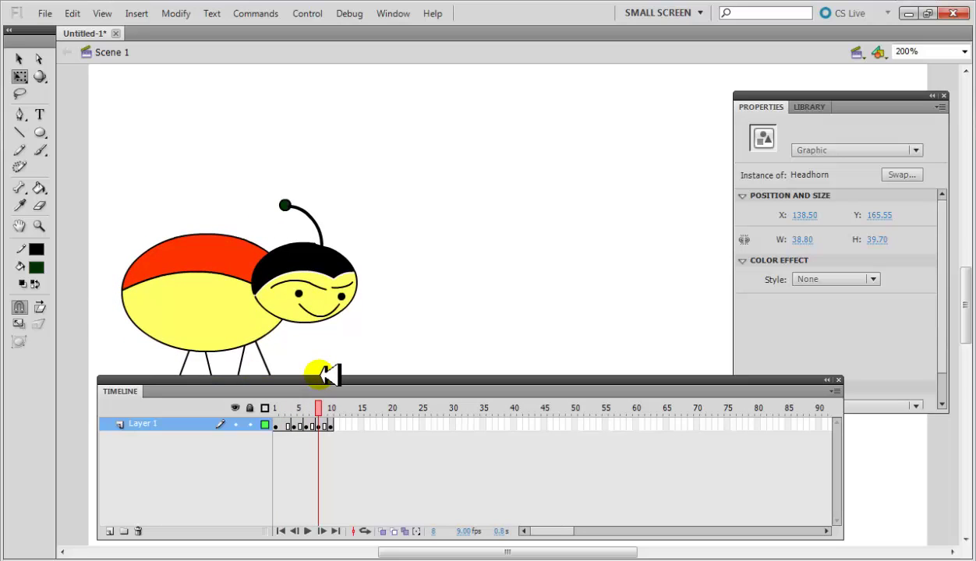
mouse_move(327, 375)
left_mouse_down()
mouse_move(282, 375)
mouse_move(338, 374)
left_mouse_up()
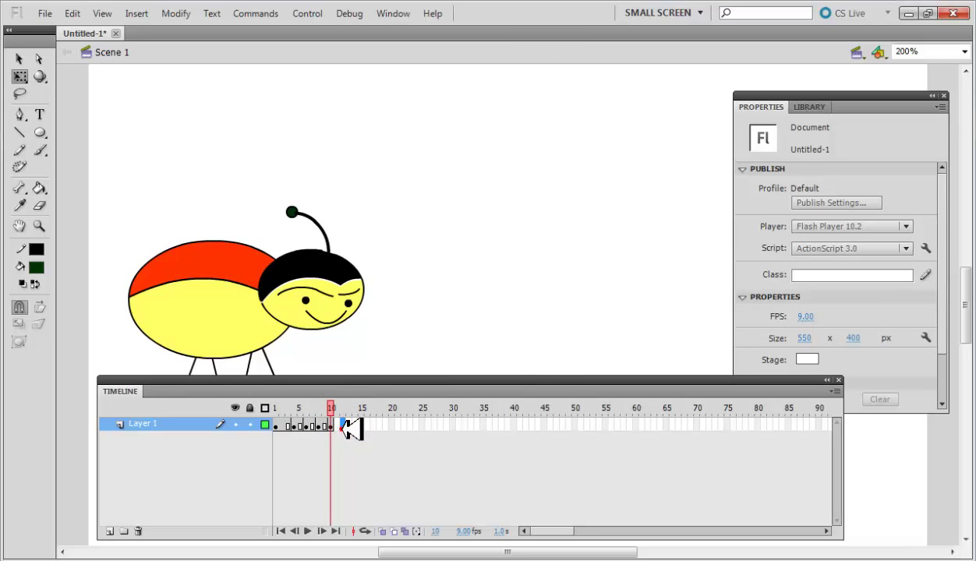
right_click(343, 427)
left_click(361, 124)
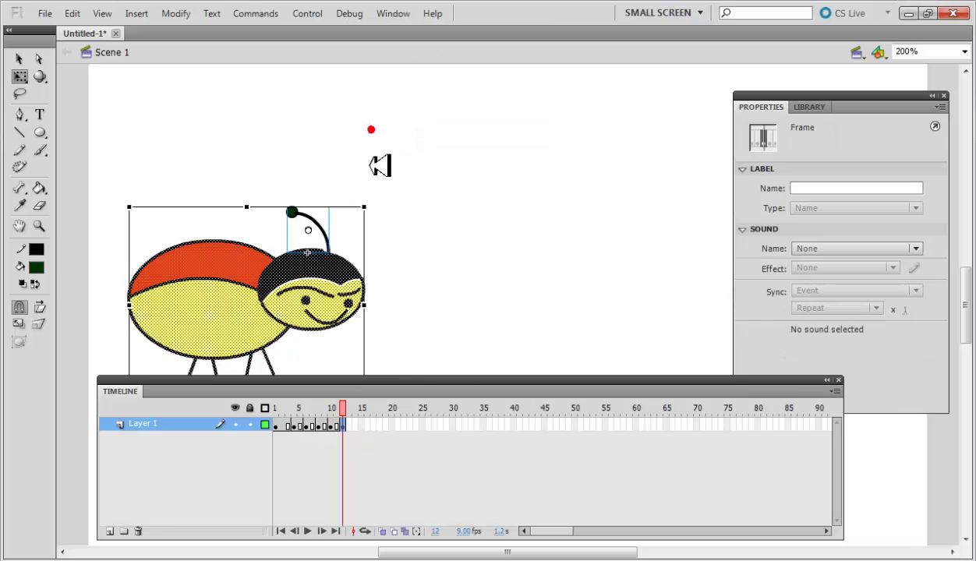
left_click(448, 230)
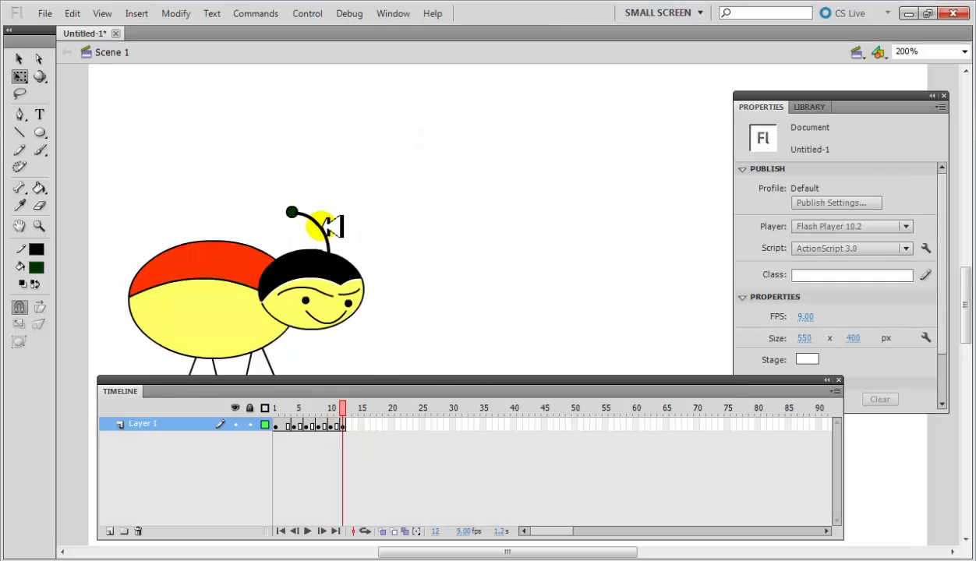
- Rotate the Headhorn antenna in frame 12 clockwise in two small turns, previewing the animation on the timeline
left_click(294, 212)
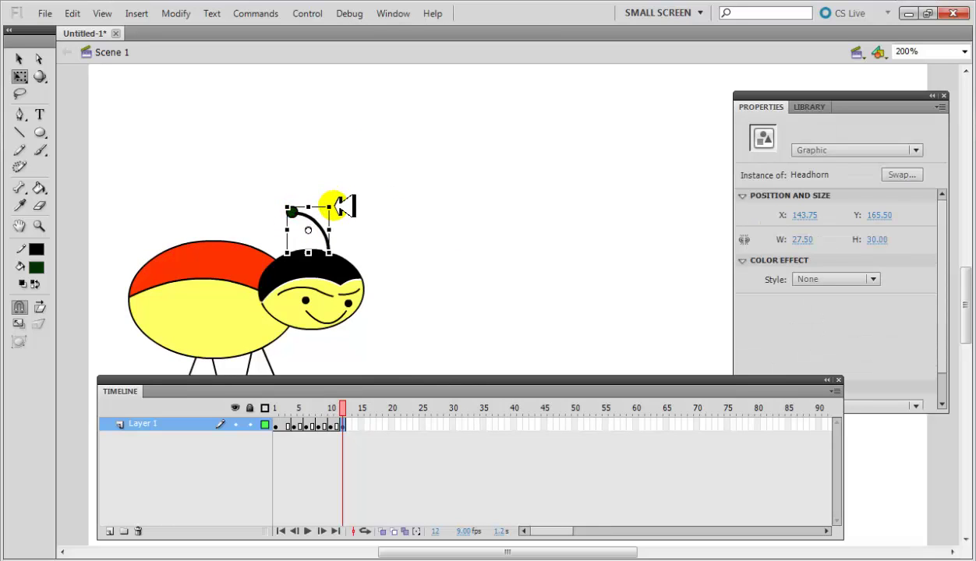
left_click_drag(334, 203, 335, 208)
left_click(379, 269)
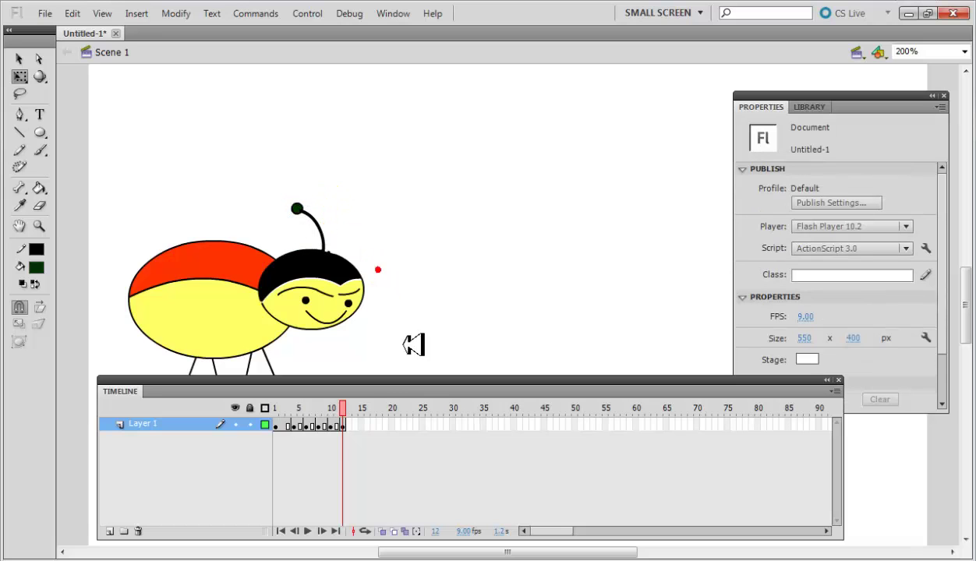
left_click_drag(347, 404, 275, 407)
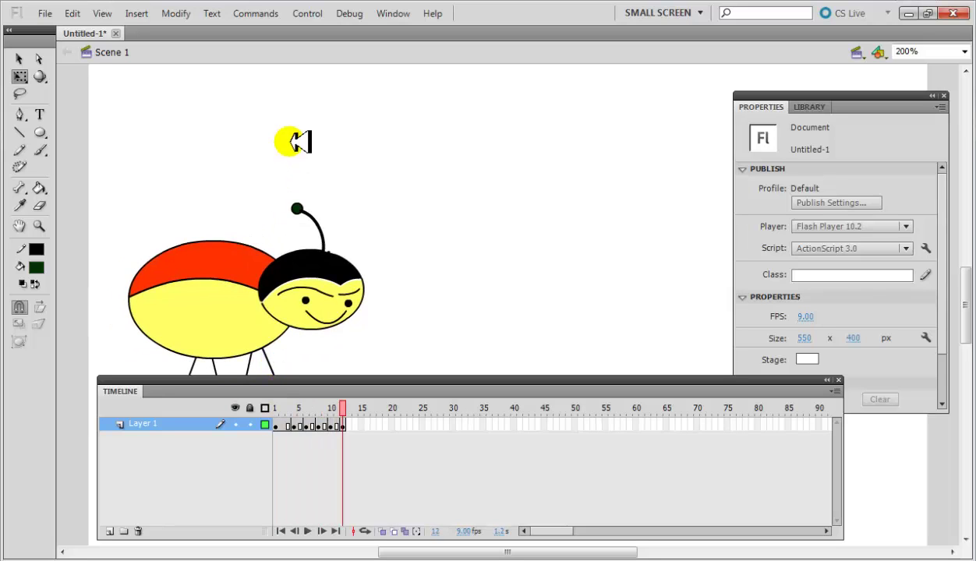
left_click(299, 205)
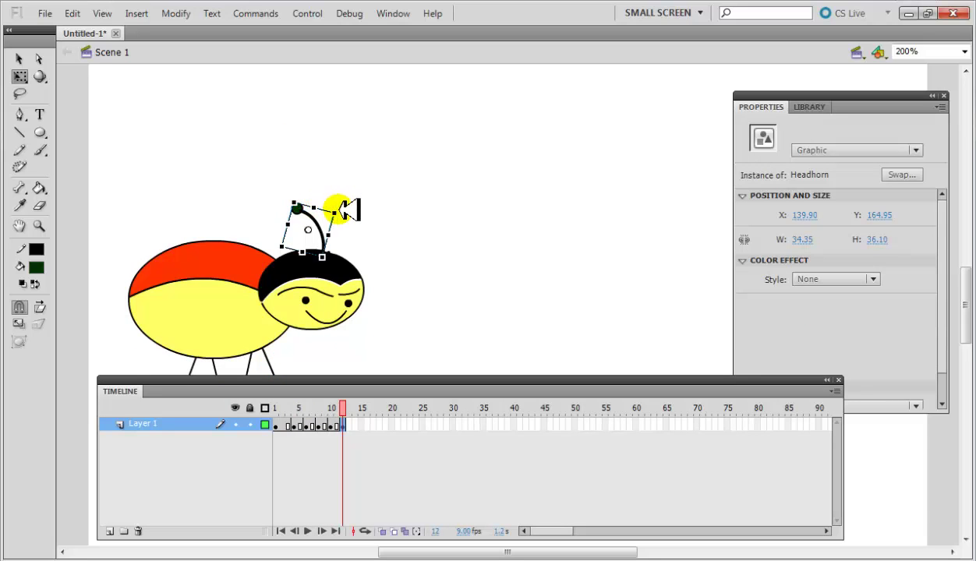
left_click_drag(350, 209, 338, 220)
left_click(399, 272)
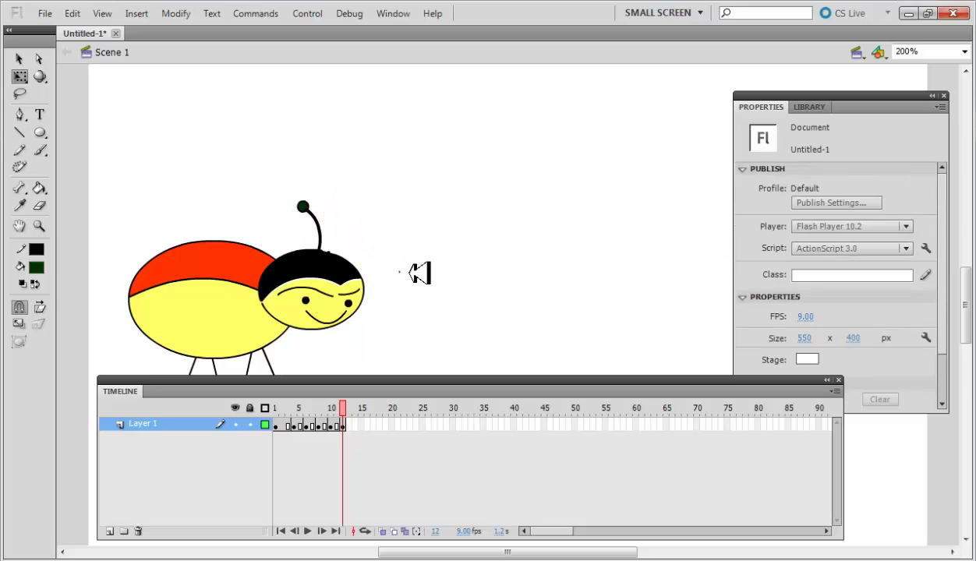
key("Return")
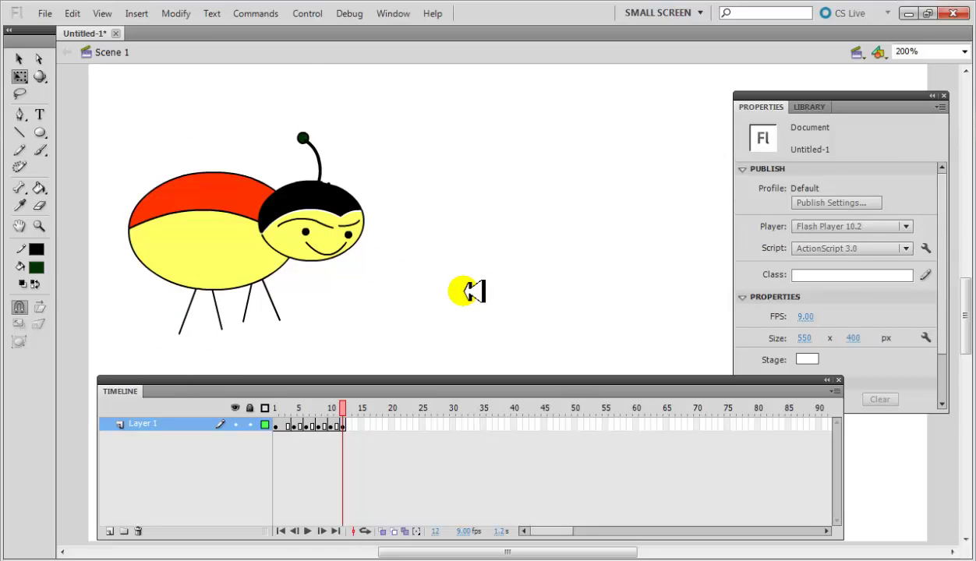
- Save the document as Hopping Ant.fla in the Courses folder on Data (D:), in Flash CS5.5 Document format
left_click(44, 13)
left_click(109, 138)
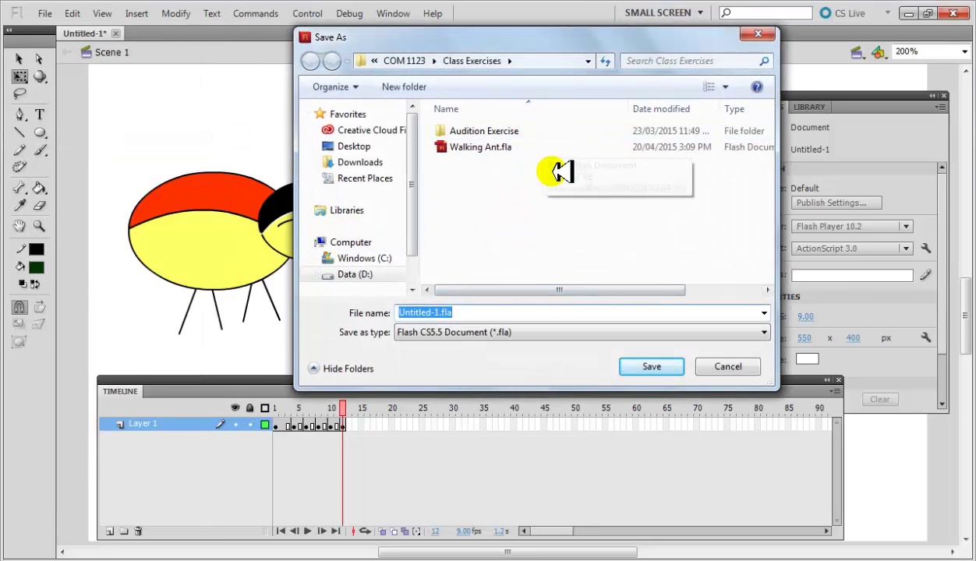
left_click(366, 60)
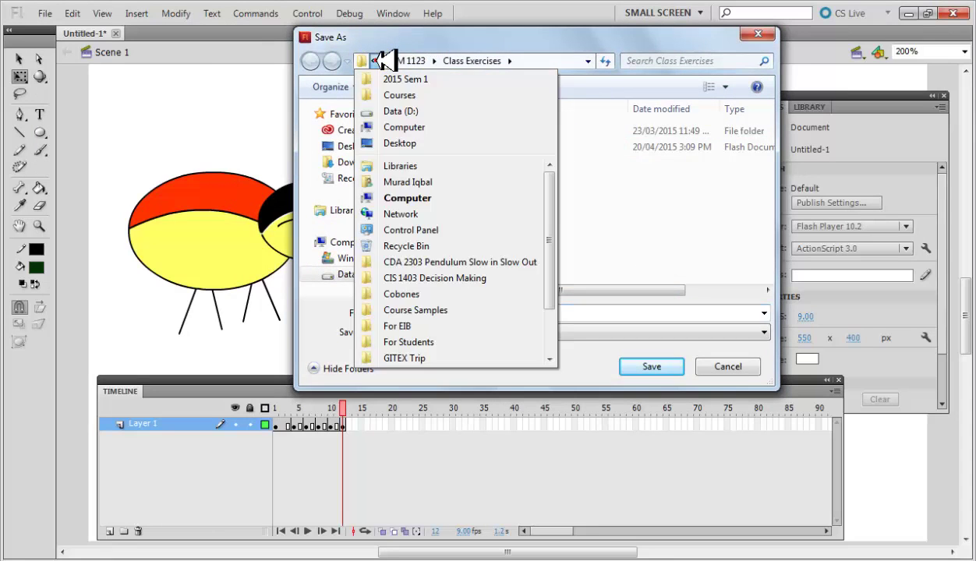
left_click(434, 61)
left_click(397, 60)
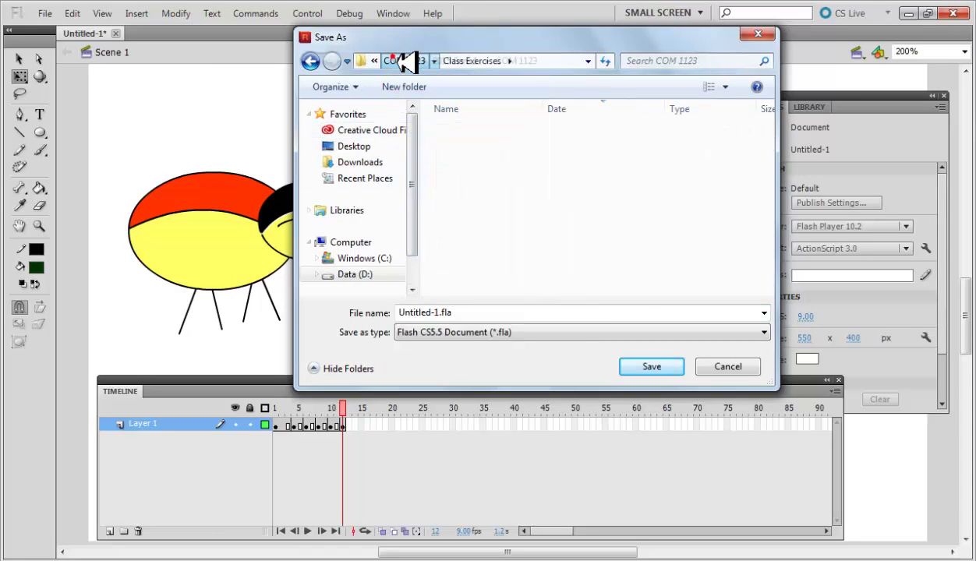
left_click(398, 60)
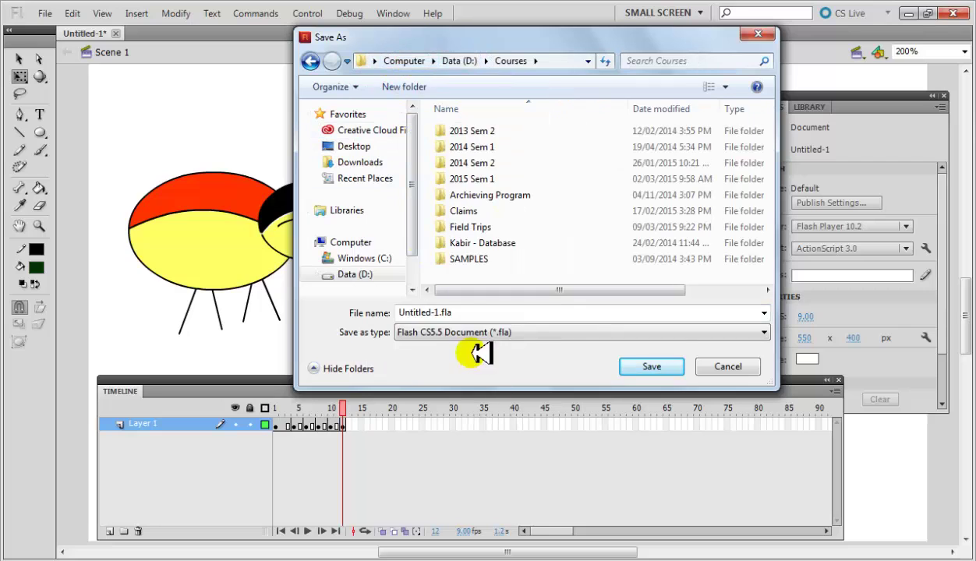
left_click(467, 313)
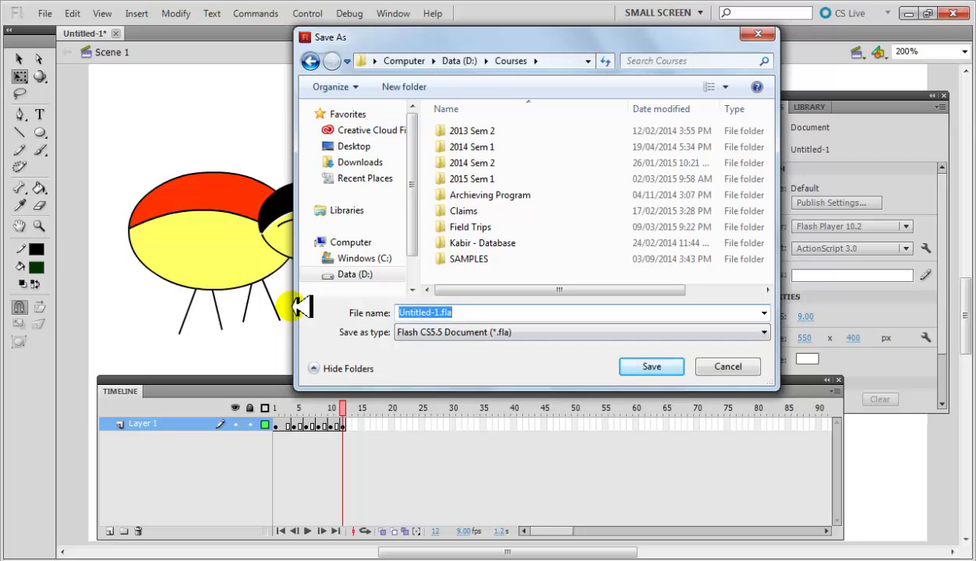
key("Caps_Lock")
type("A")
key("Caps_Lock")
key("BackSpace")
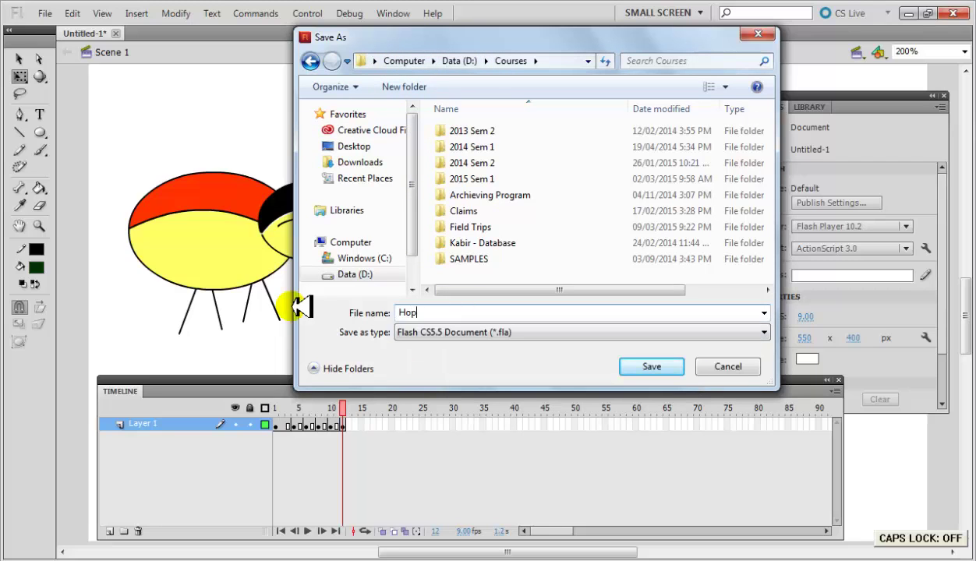
key("Return")
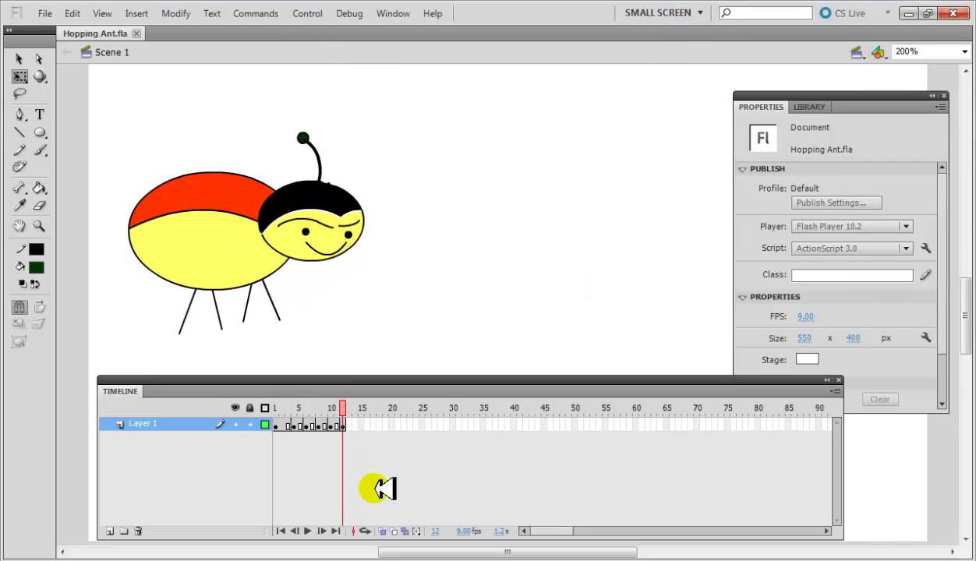
- Insert a keyframe at frame 14 on Layer 1 and rotate its Headhorn antenna slightly counter-clockwise
left_click_drag(388, 486, 363, 431)
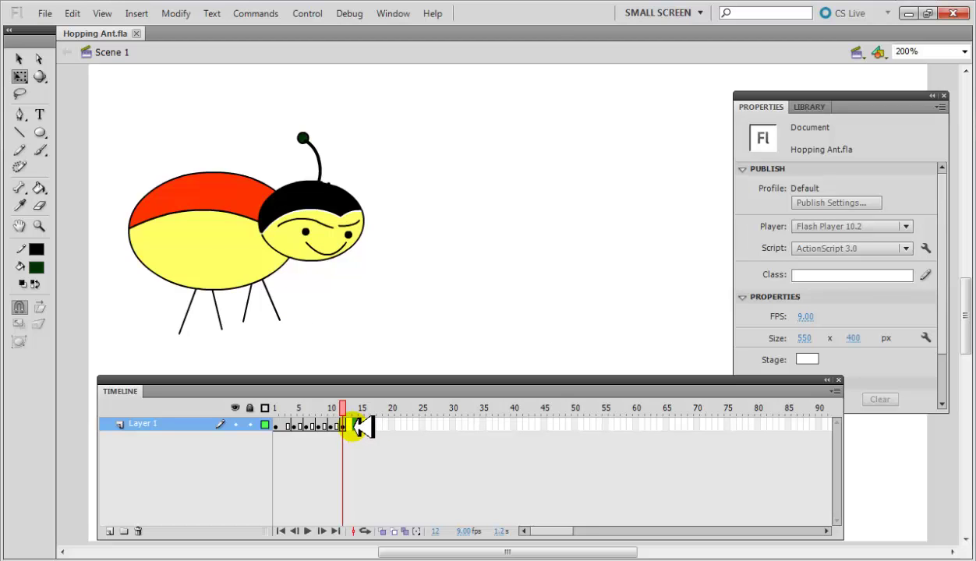
right_click(357, 427)
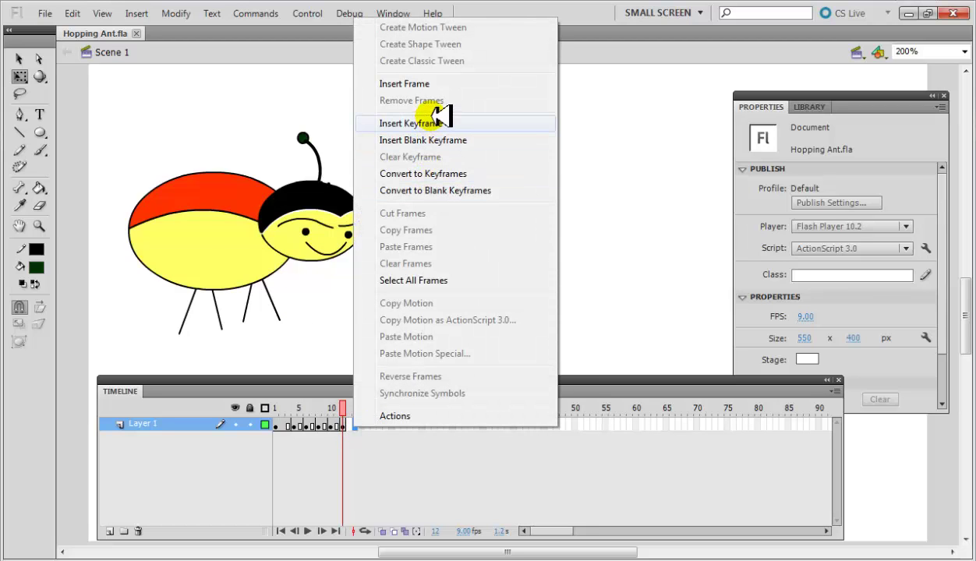
left_click(434, 122)
left_click(456, 231)
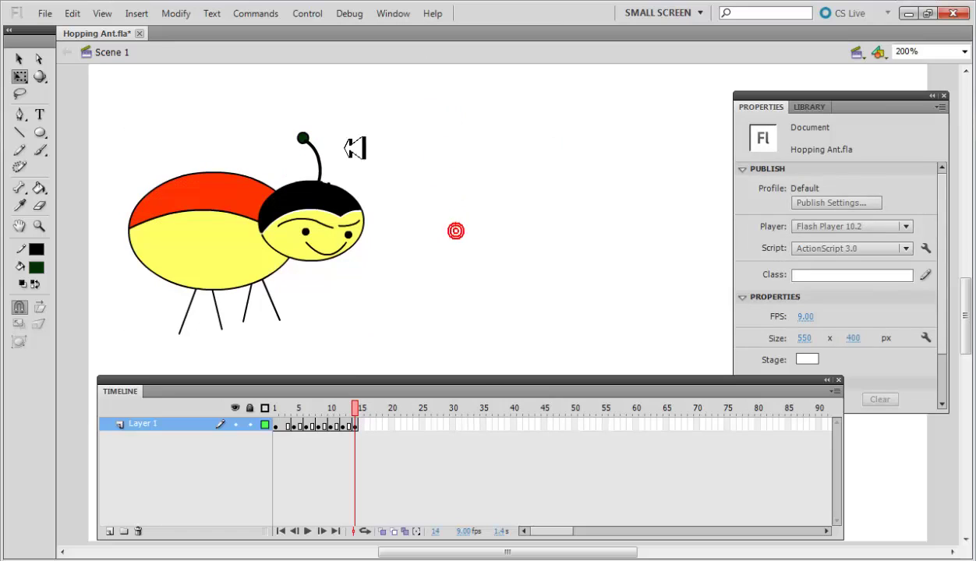
left_click(306, 134)
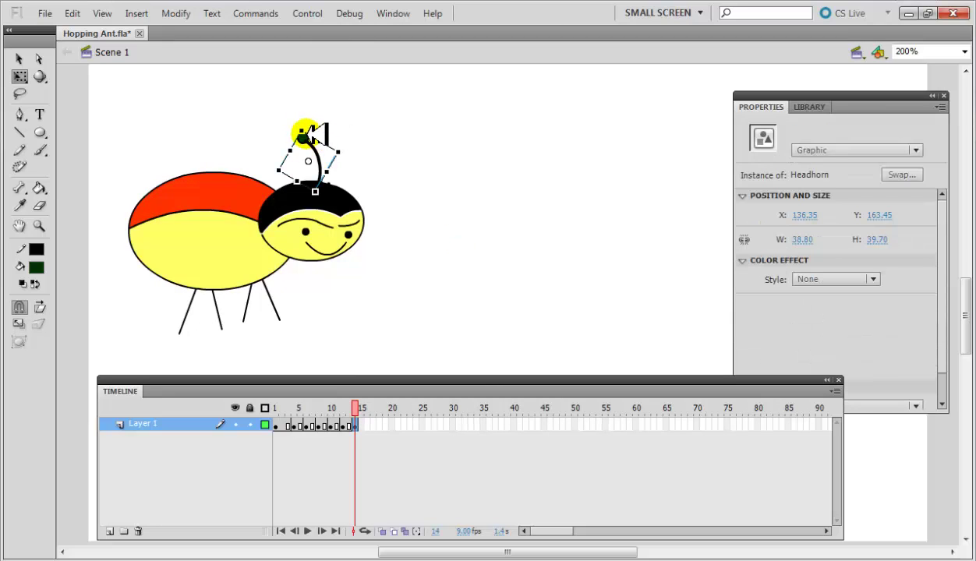
left_click_drag(304, 126, 293, 131)
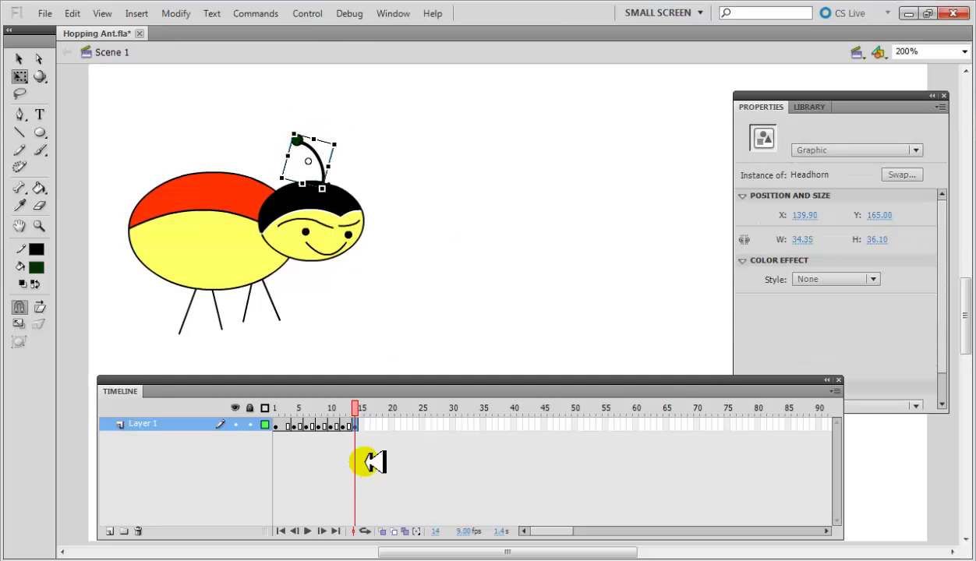
- Insert a keyframe at frame 16 on Layer 1
left_click(370, 424)
right_click(377, 425)
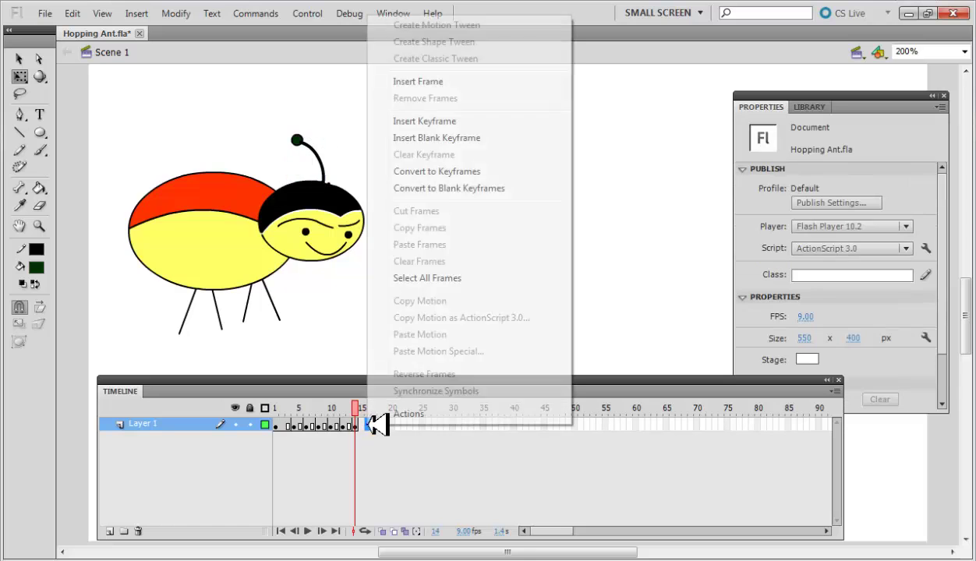
left_click(406, 121)
left_click(425, 119)
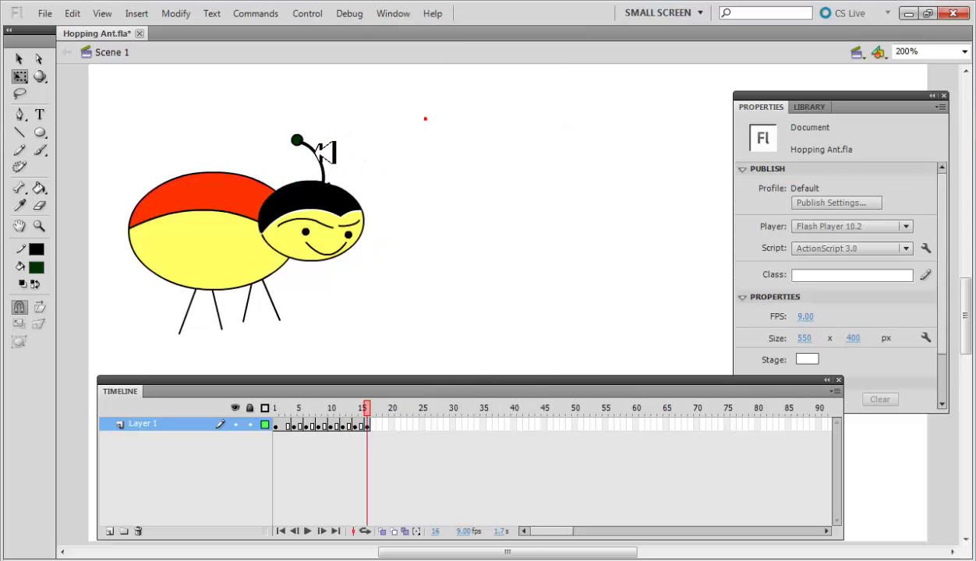
- Try rotating the Headhorn antenna in frame 16 slightly clockwise, and undo the rotation
left_click(315, 152)
left_click_drag(321, 141, 332, 144)
left_click(482, 322)
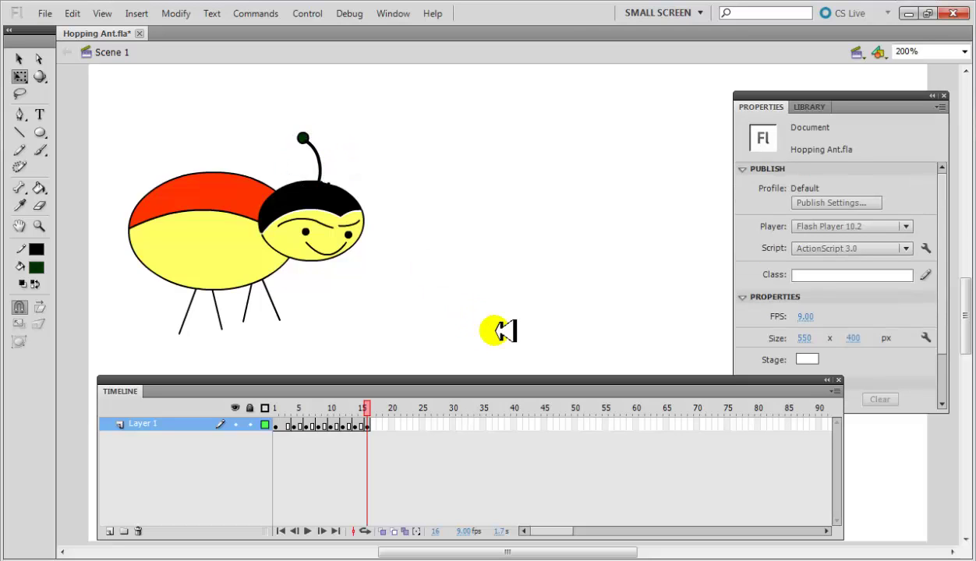
key("ctrl+z")
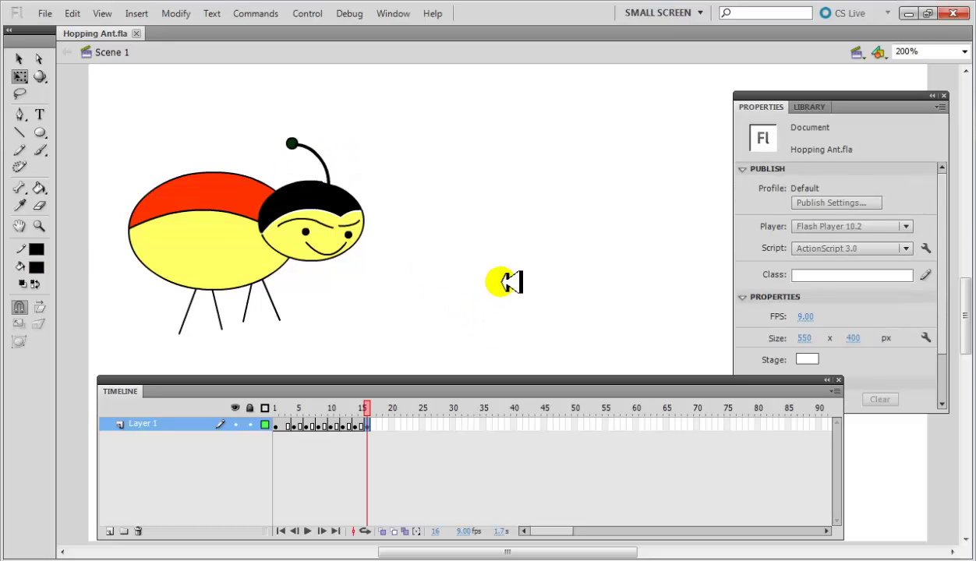
- Play the timeline animation several times to review the ant's hopping and the antenna's movement
key("Return")
left_click(43, 13)
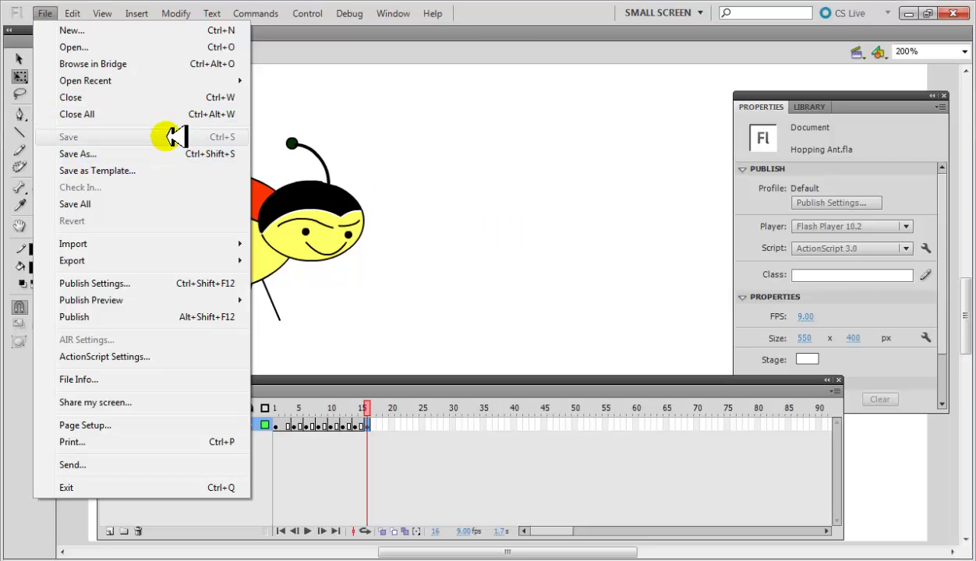
left_click(511, 307)
key("Return")
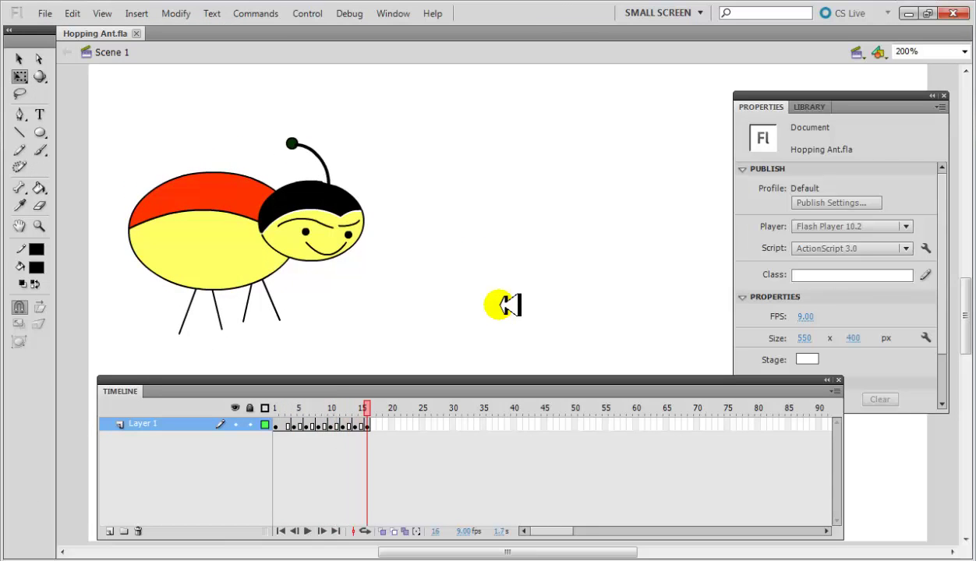
key("Return")
key("Return")
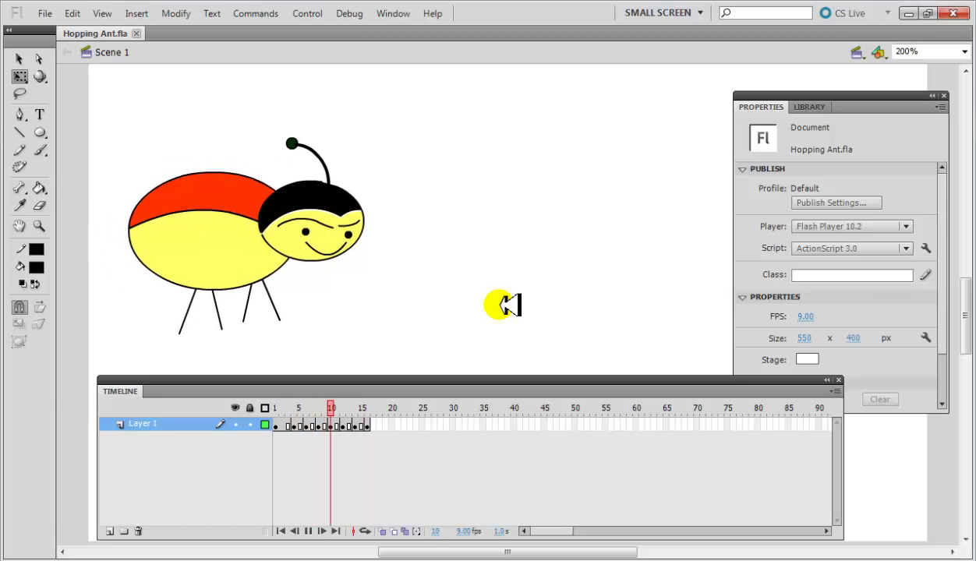